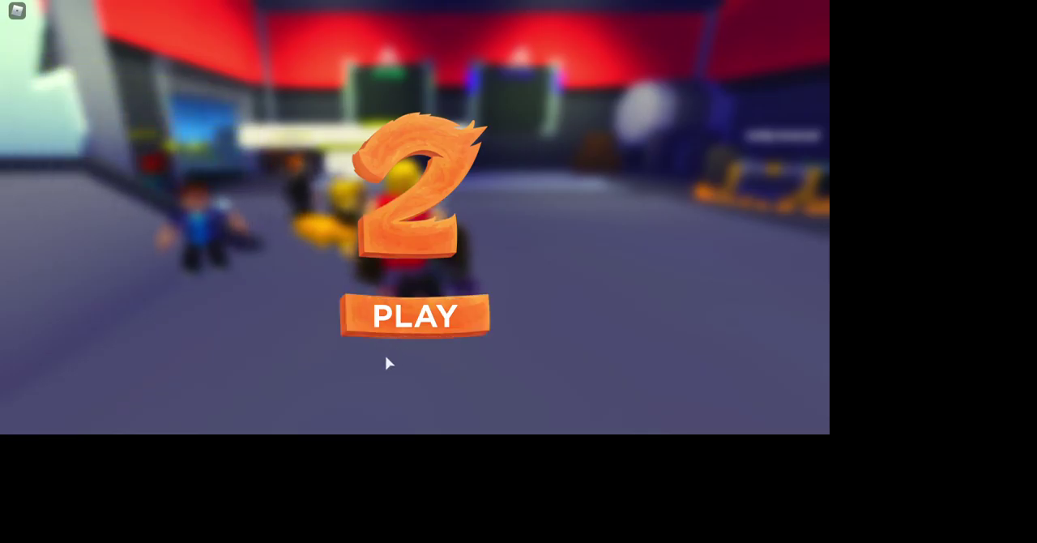
# Step: Start Power Simulator 2 from the title screen and look around the loaded city hub
pyautogui.click(415, 326)
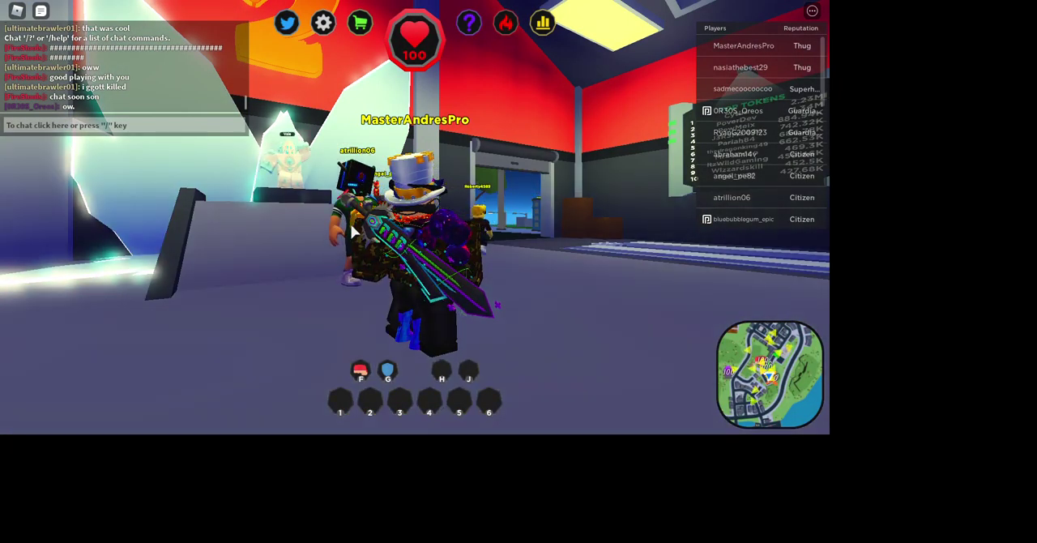
pyautogui.moveTo(354, 233)
pyautogui.mouseDown()
pyautogui.moveTo(500, 212)
pyautogui.moveTo(597, 215)
pyautogui.moveTo(483, 235)
pyautogui.mouseUp()
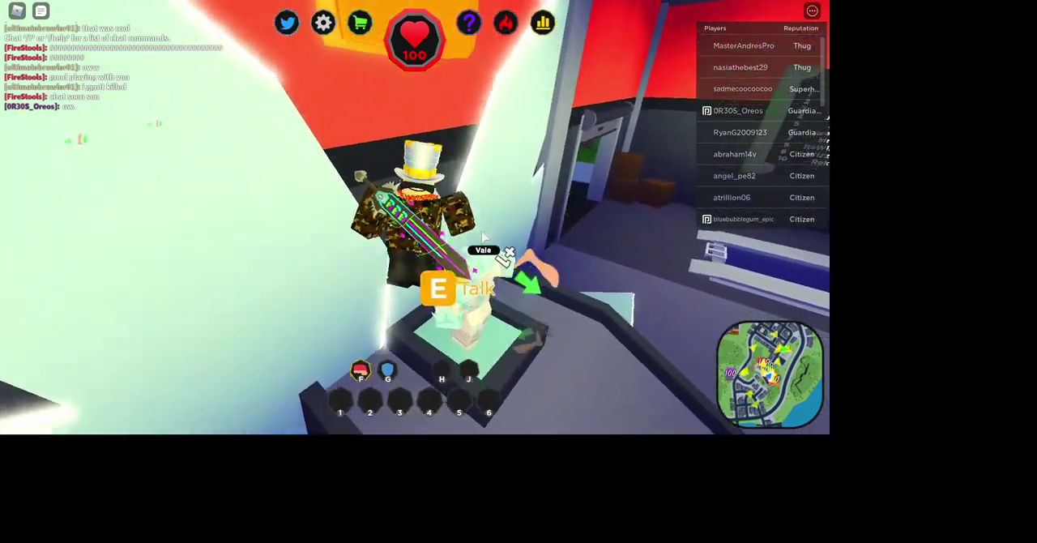
# Step: Talk to Vale and go through the introduction to the five trainable skills
pyautogui.press('e')
pyautogui.moveTo(484, 235); pyautogui.dragTo(456, 235)
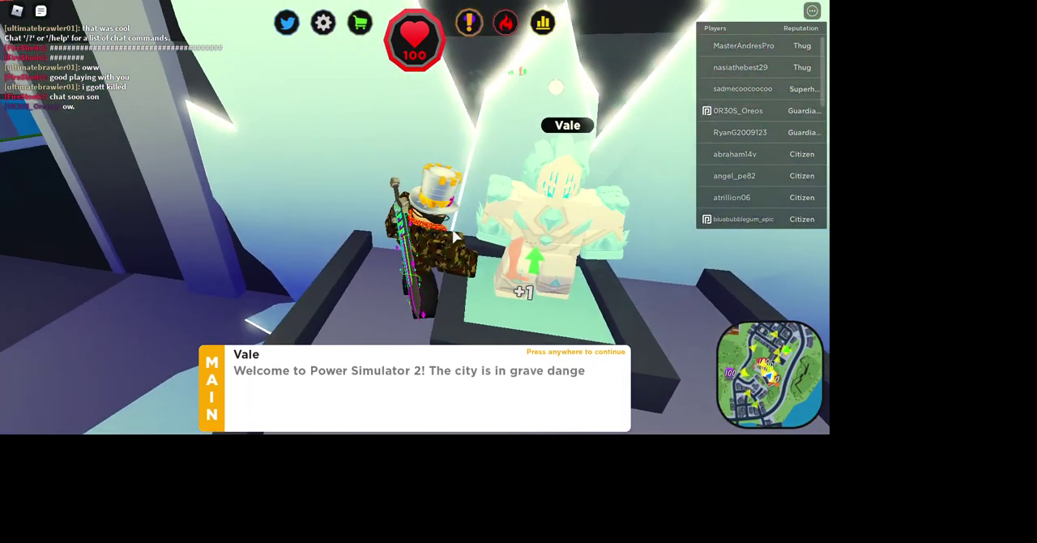
pyautogui.click(456, 235)
pyautogui.click(486, 284)
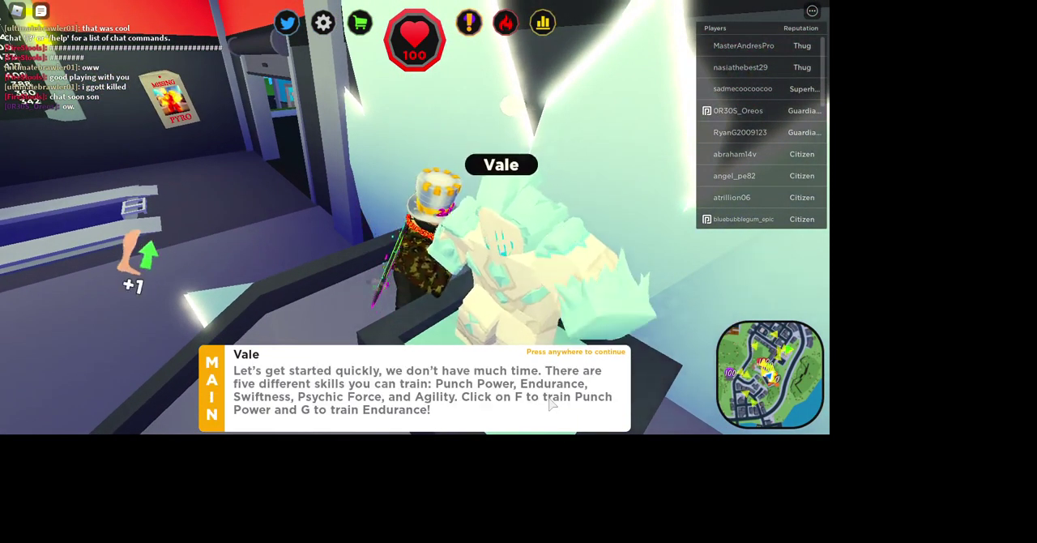
pyautogui.click(547, 395)
# Step: Walk from Vale's statue through the trench and up the ladder toward the reward area
pyautogui.press('s')
pyautogui.moveTo(547, 395); pyautogui.dragTo(524, 225)
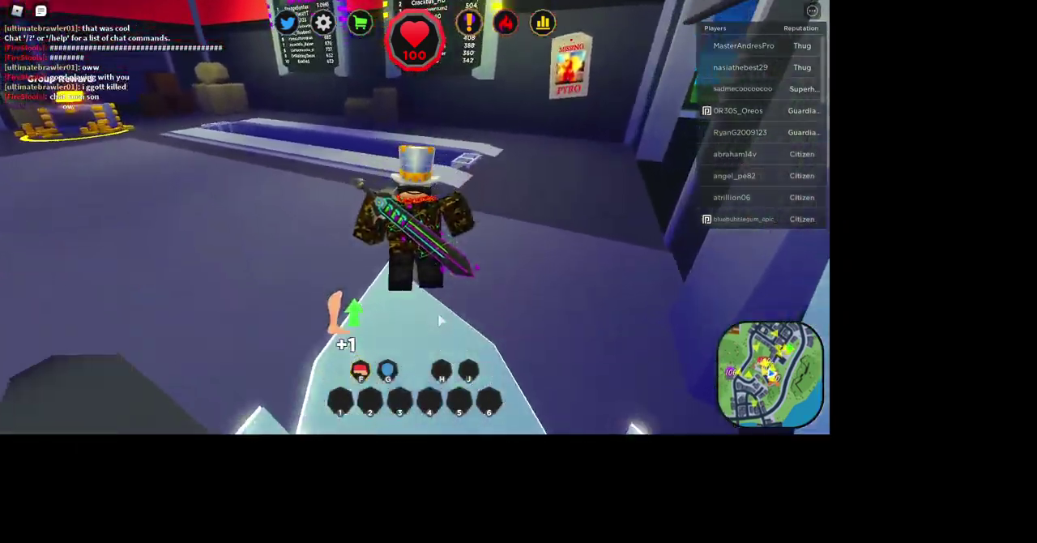
pyautogui.press('w')
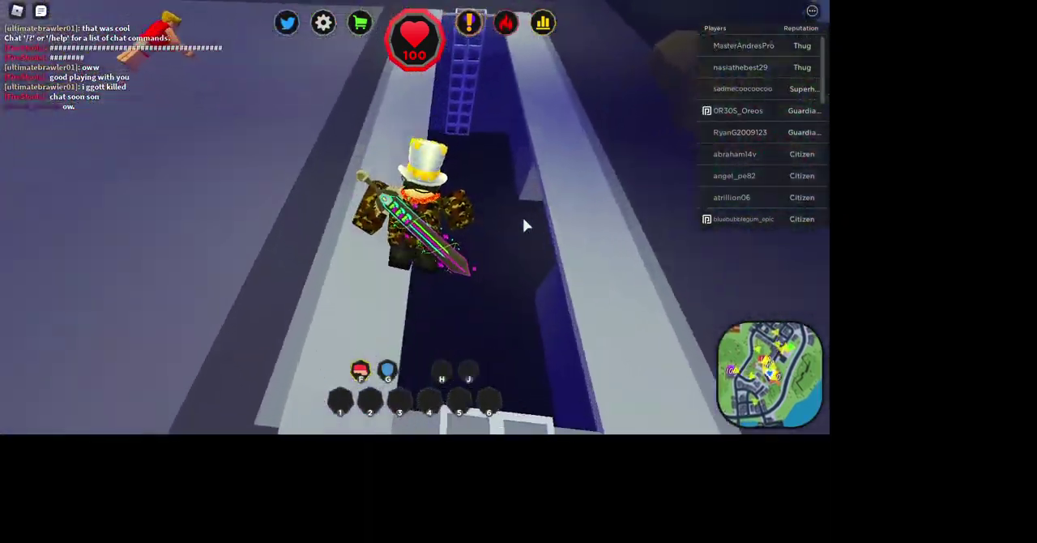
pyautogui.press('w')
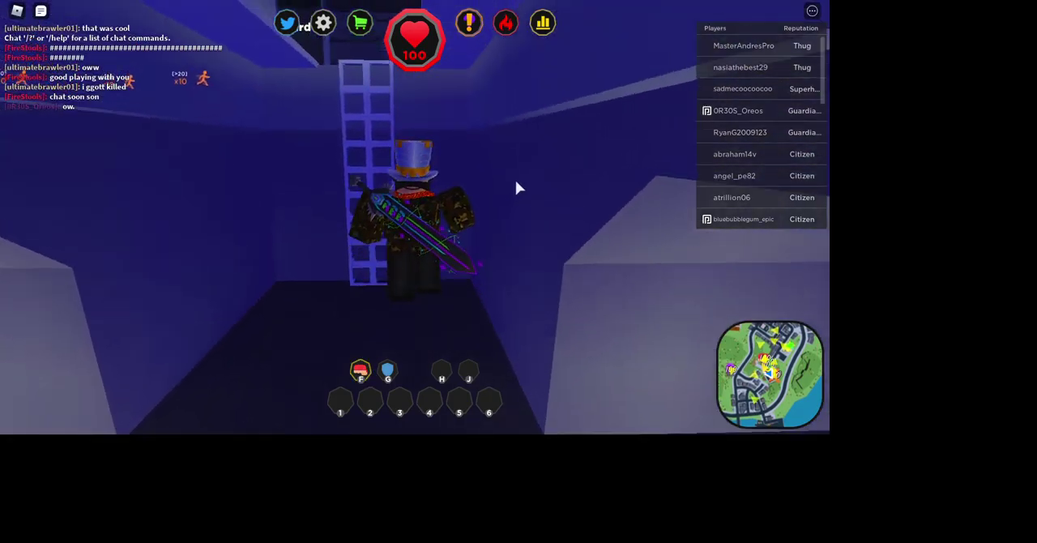
pyautogui.moveTo(519, 188); pyautogui.dragTo(526, 183)
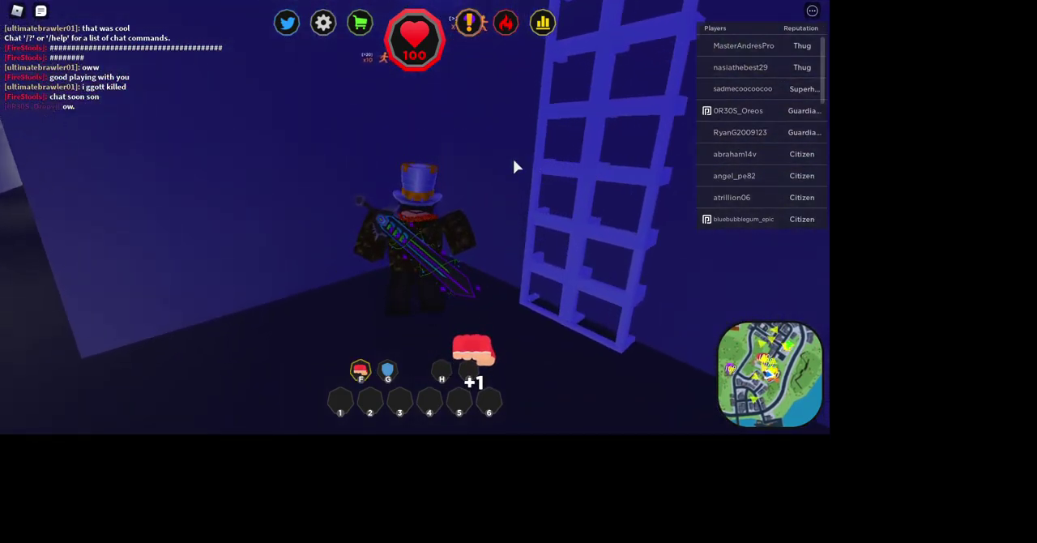
pyautogui.press('w')
pyautogui.press('w')
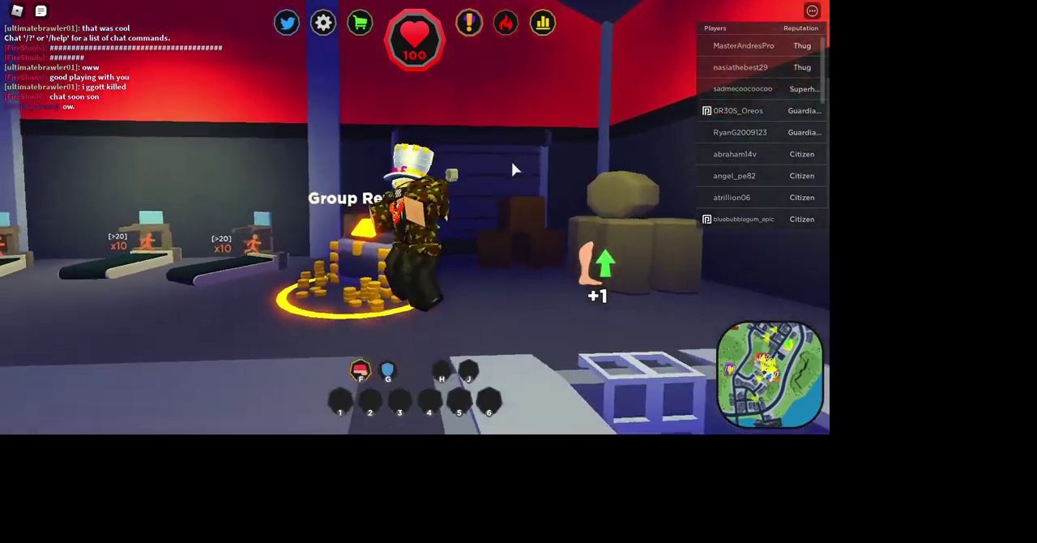
pyautogui.press('w')
# Step: Walk over to the Group Reward chest and step into its circle
pyautogui.press('a')
pyautogui.press('w')
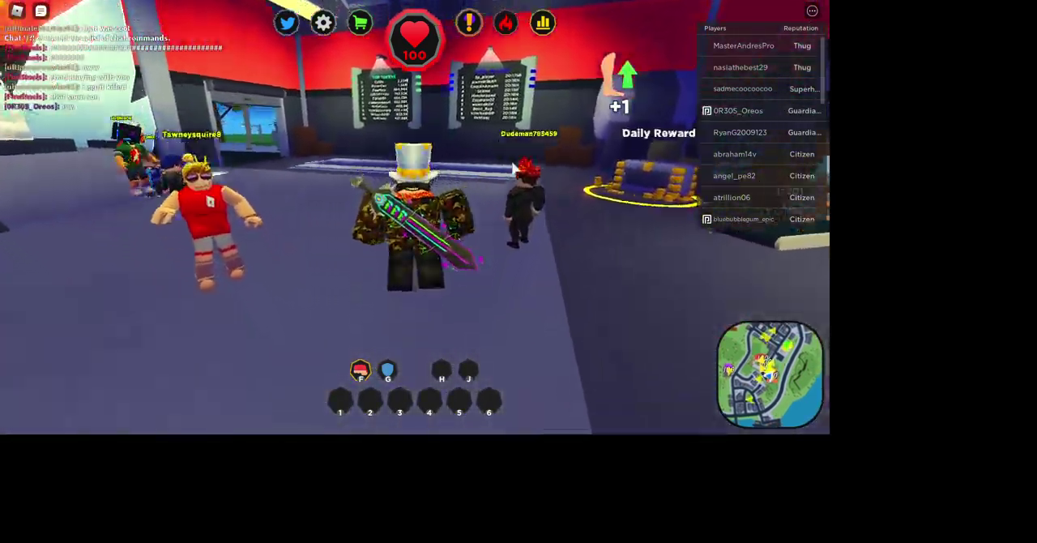
pyautogui.press('d')
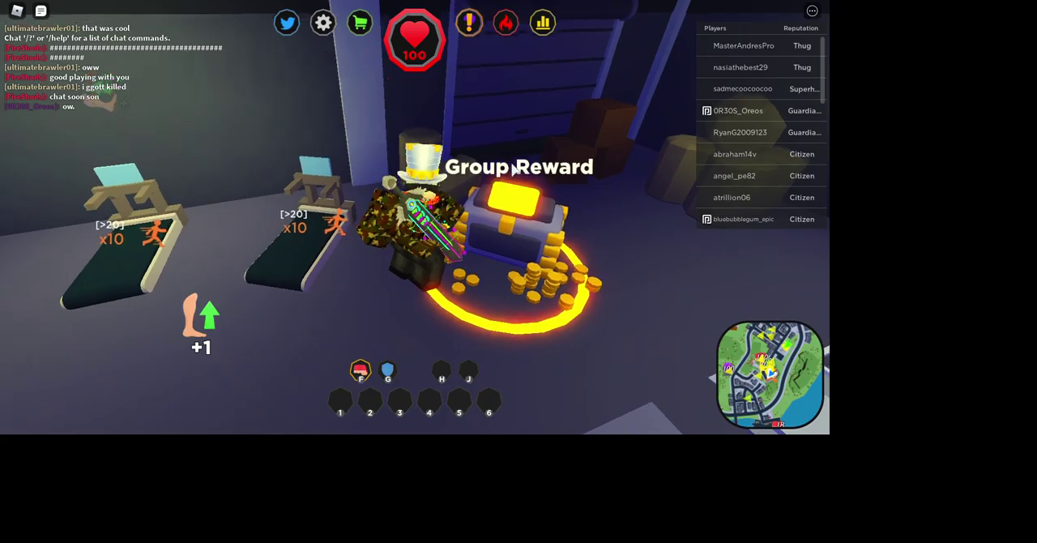
pyautogui.press('w')
pyautogui.press('d')
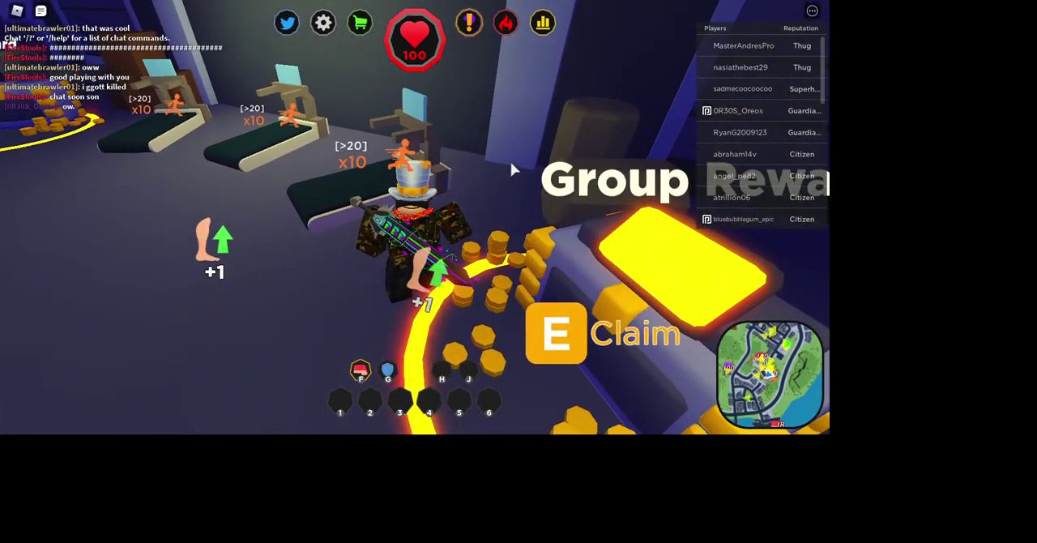
# Step: Step onto the x10 treadmill and run on it to train
pyautogui.press('w')
pyautogui.press('a')
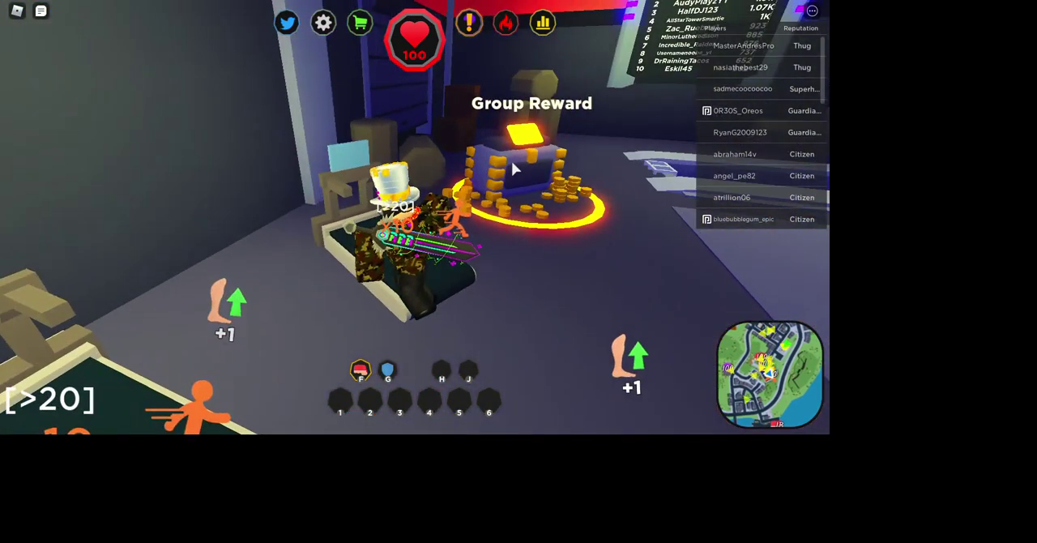
pyautogui.press('w')
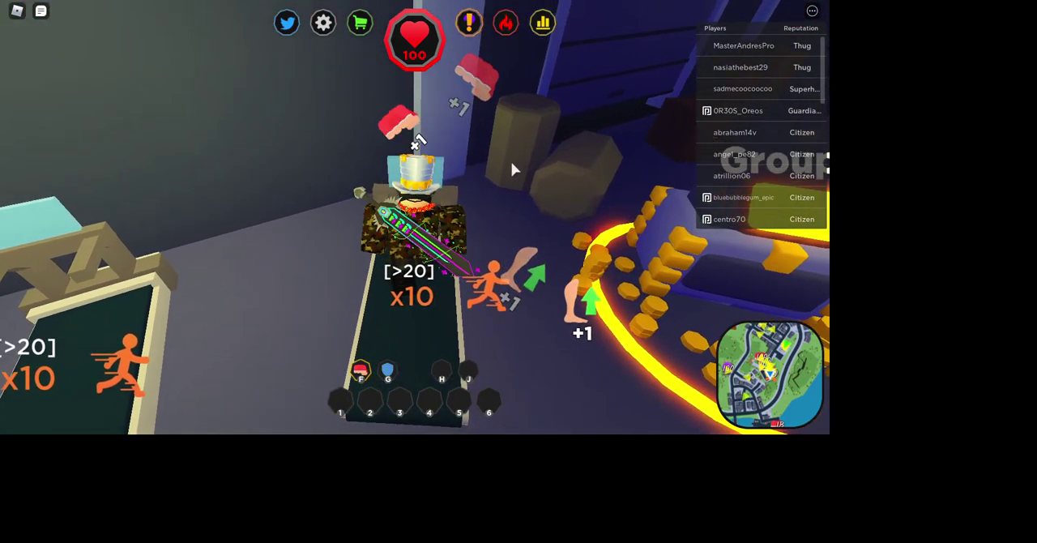
pyautogui.press('w')
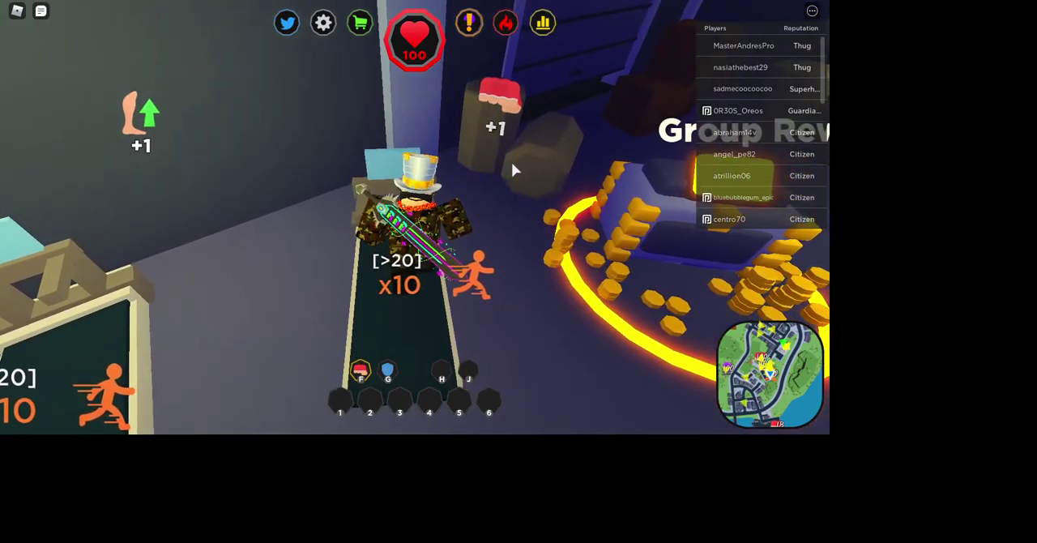
pyautogui.press('w')
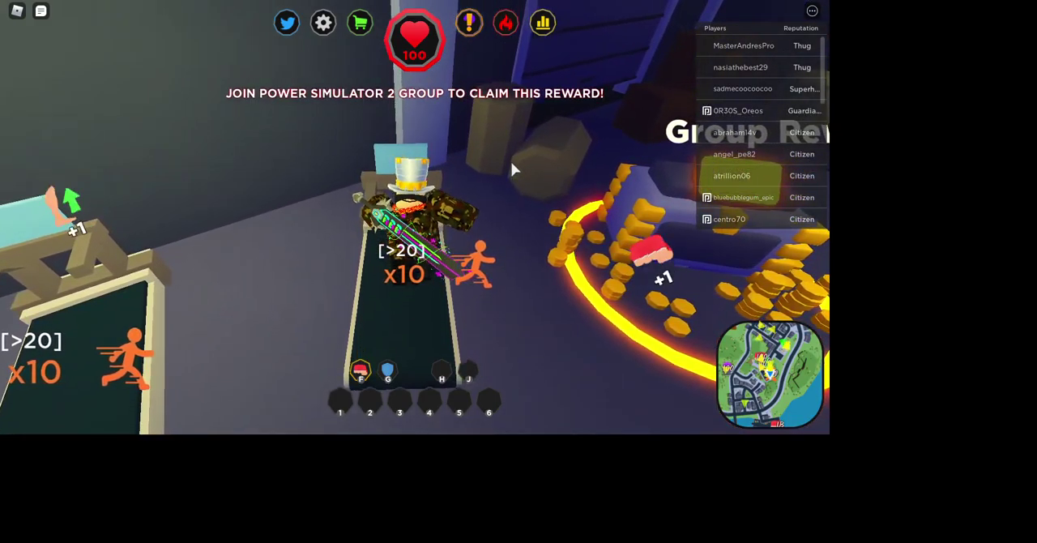
pyautogui.press('w')
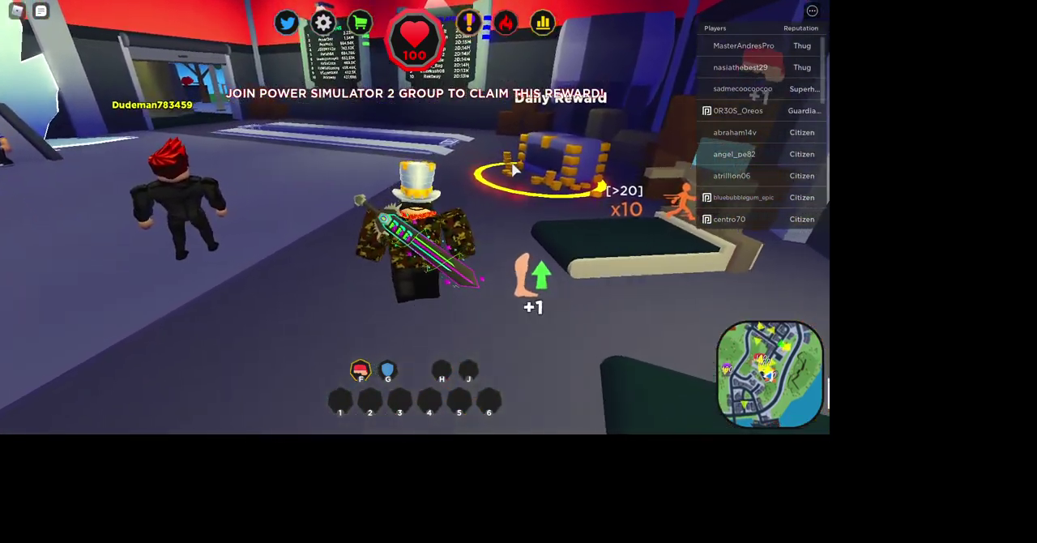
# Step: Collect 15 coins at the Daily Reward chest, then bring up the six-slot ability wheel
pyautogui.press('w')
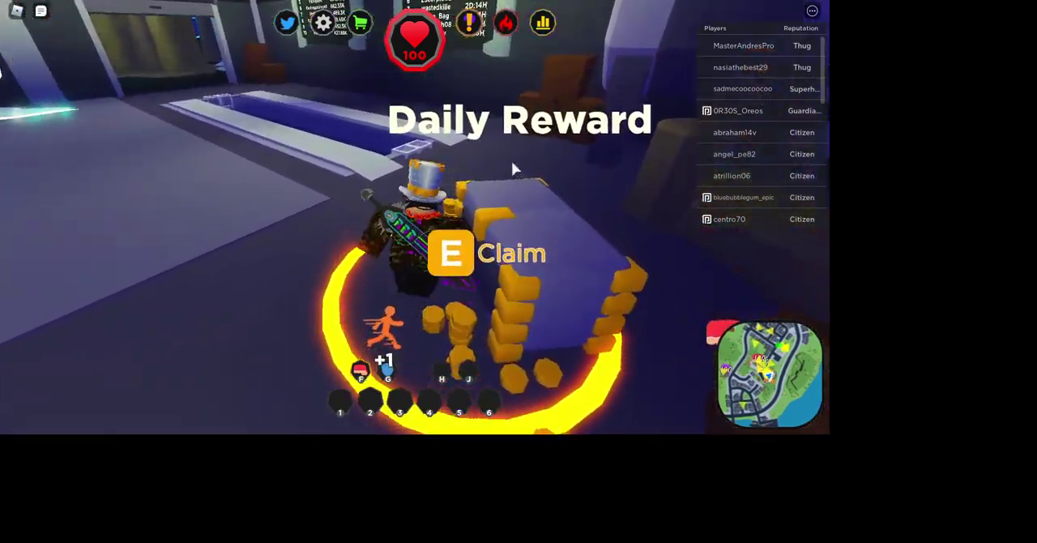
pyautogui.press('w')
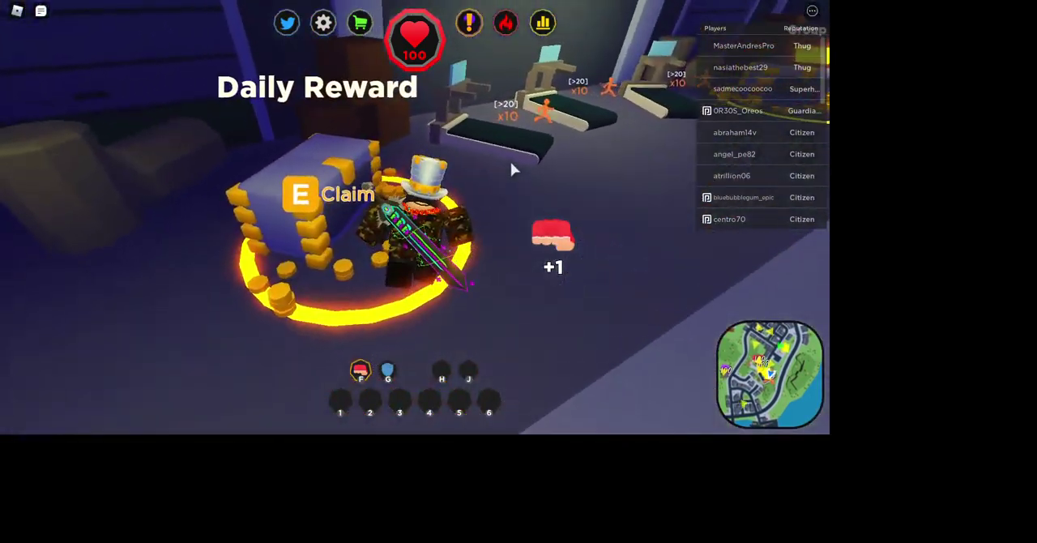
pyautogui.moveTo(512, 168); pyautogui.dragTo(308, 154)
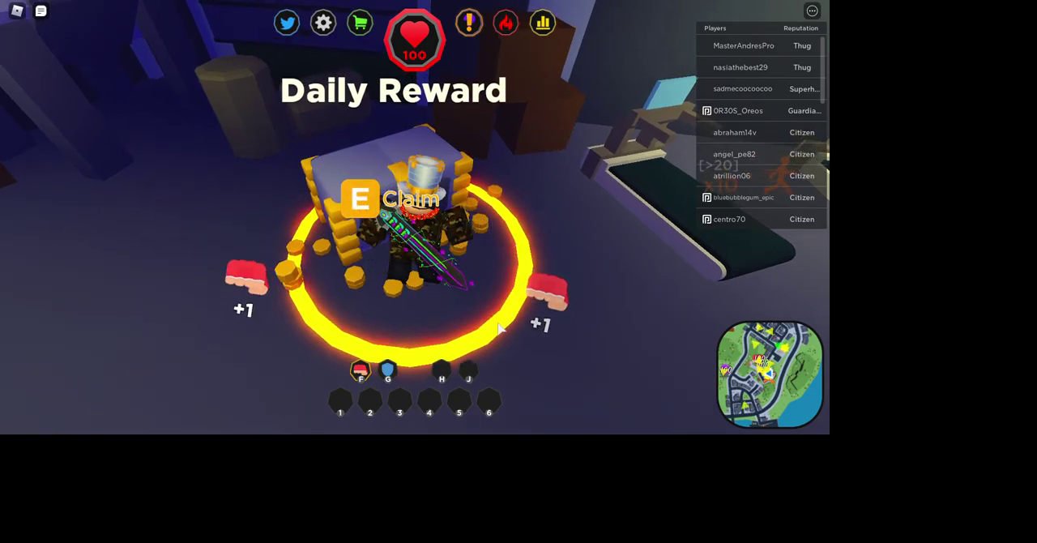
pyautogui.press('s')
pyautogui.moveTo(518, 292)
pyautogui.mouseDown()
pyautogui.moveTo(419, 260)
pyautogui.moveTo(398, 29)
pyautogui.mouseUp()
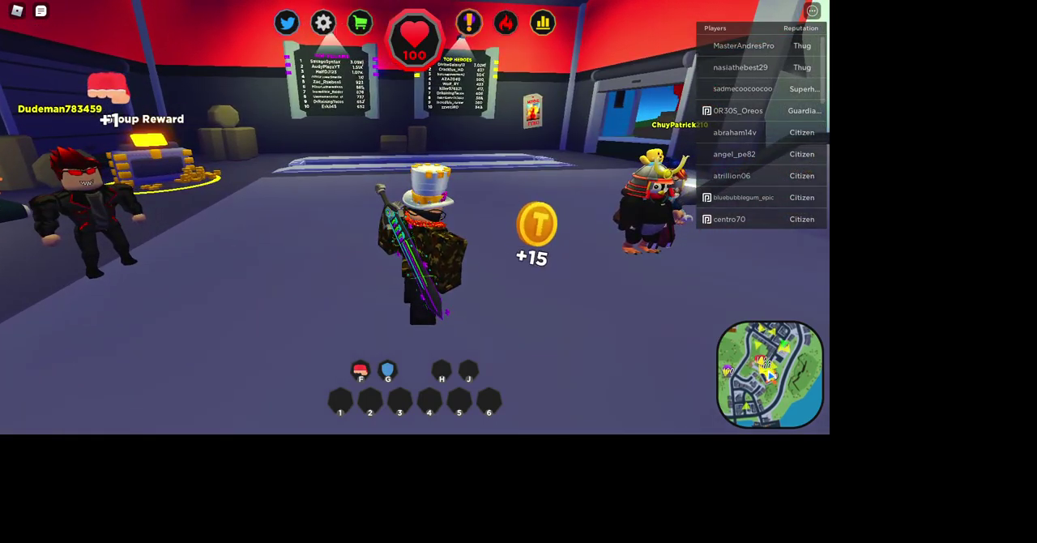
pyautogui.click(502, 24)
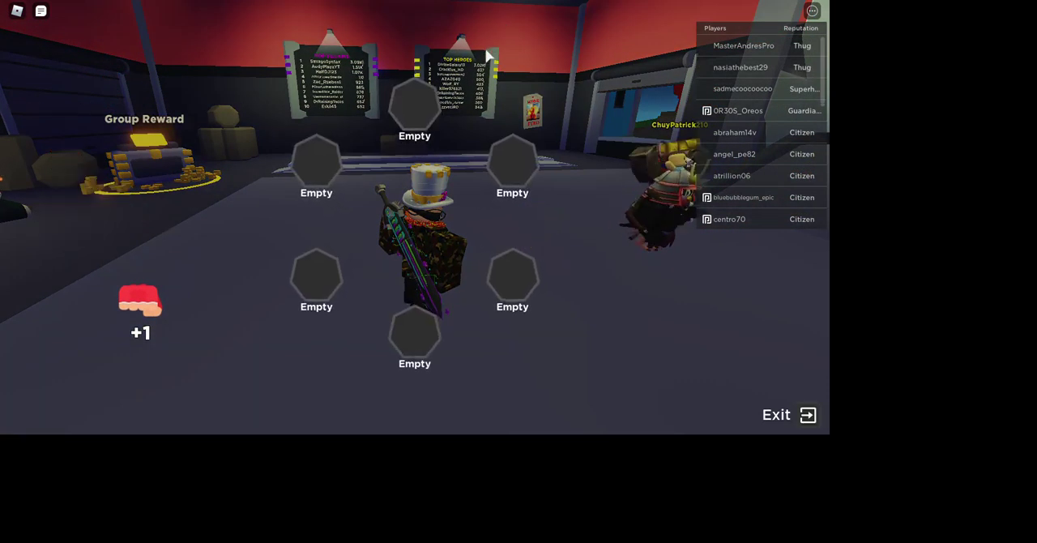
pyautogui.click(810, 415)
pyautogui.click(542, 23)
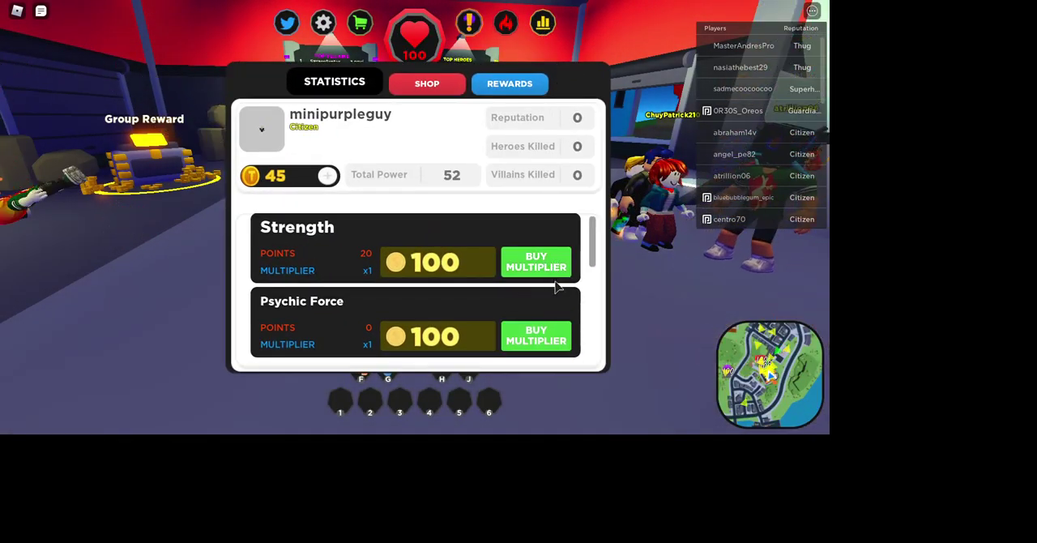
pyautogui.scroll(-1, 535, 260)
pyautogui.scroll(-2, 516, 257)
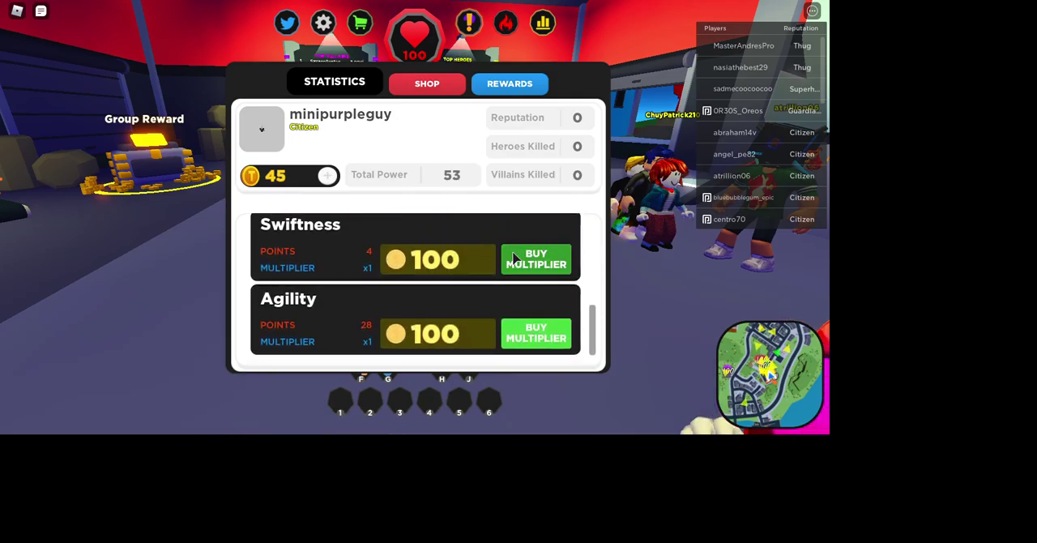
pyautogui.scroll(3, 516, 258)
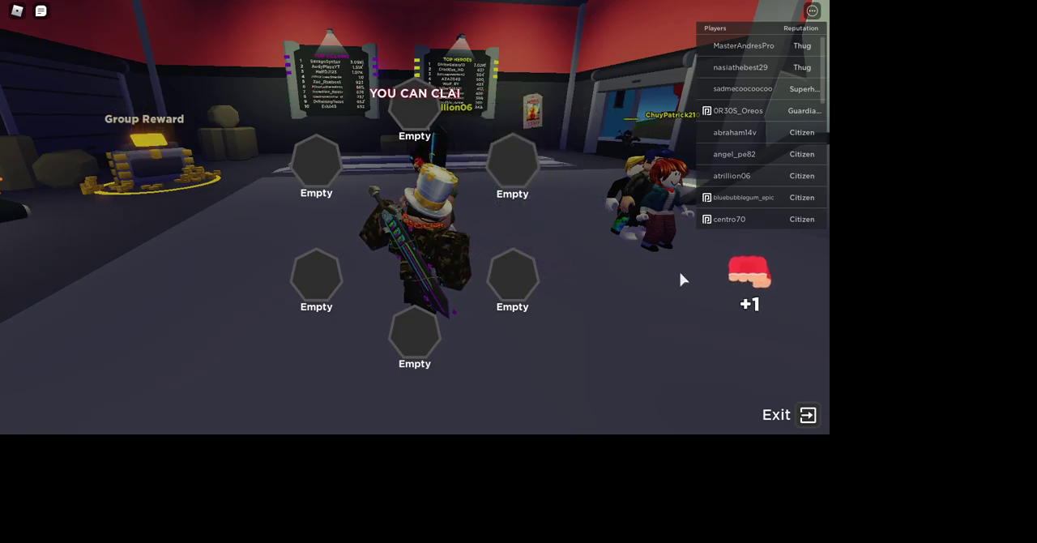
pyautogui.click(790, 414)
pyautogui.moveTo(454, 178)
pyautogui.mouseDown()
pyautogui.moveTo(523, 225)
pyautogui.moveTo(451, 201)
pyautogui.mouseUp()
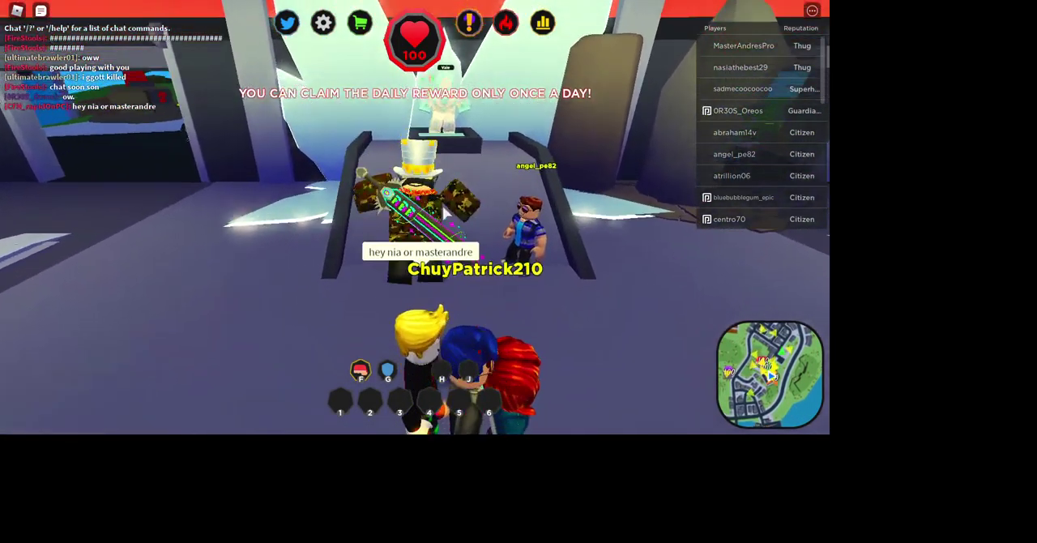
# Step: Walk back to Vale and hand in the finished quest for the coin rewards
pyautogui.press('w')
pyautogui.press('e')
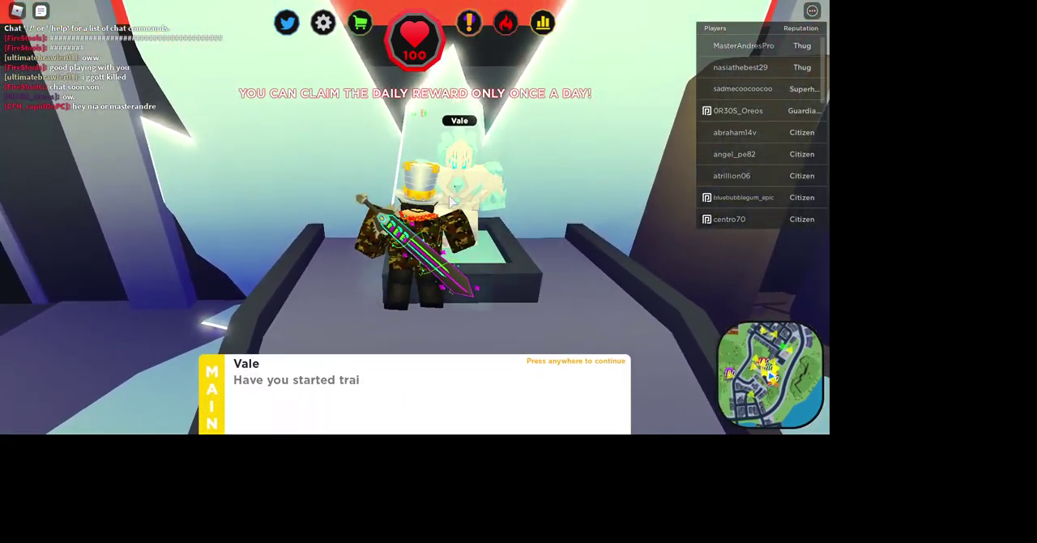
pyautogui.press('e')
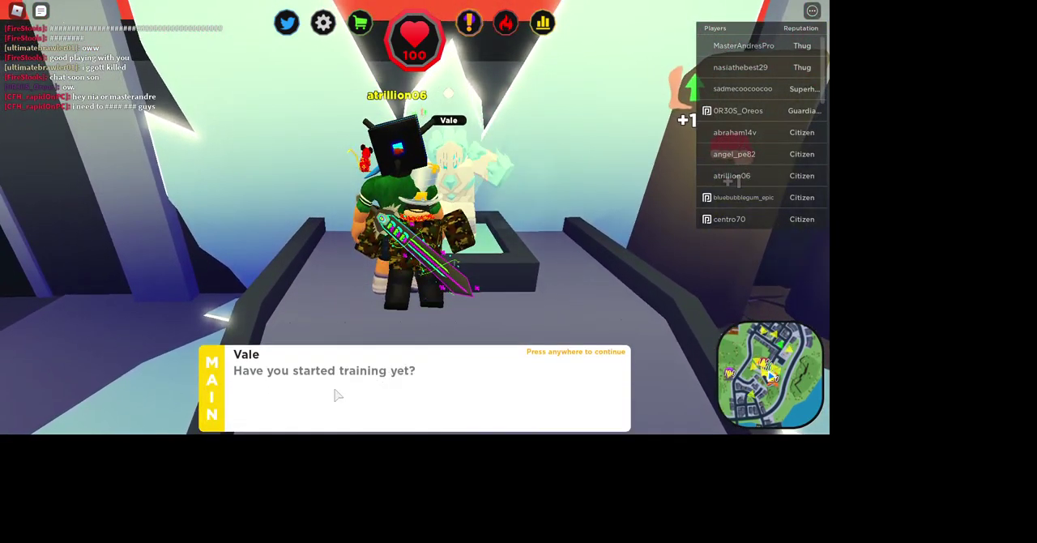
pyautogui.click(338, 395)
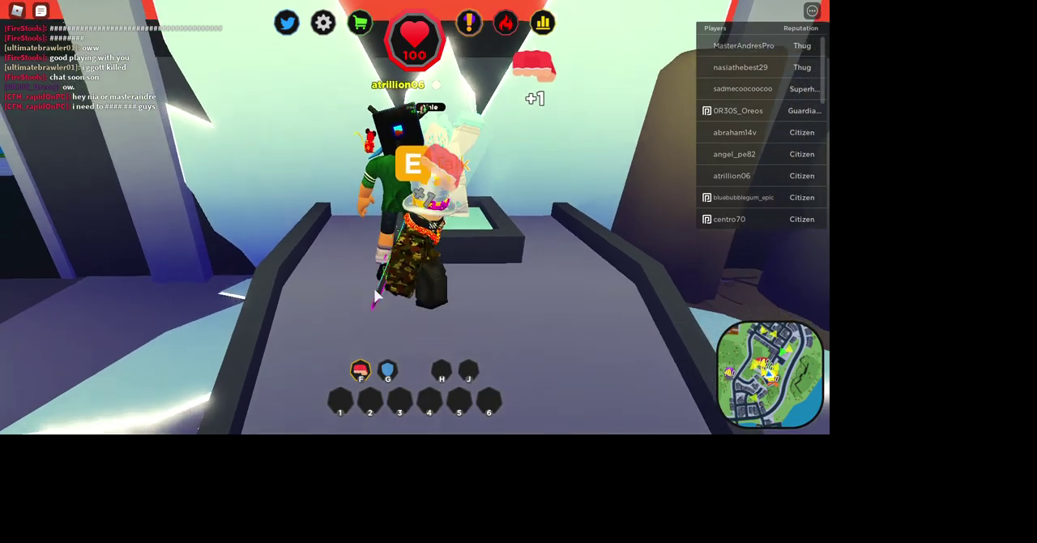
# Step: Look around the hub, then return to Vale's glowing statue for the next quest
pyautogui.press('w')
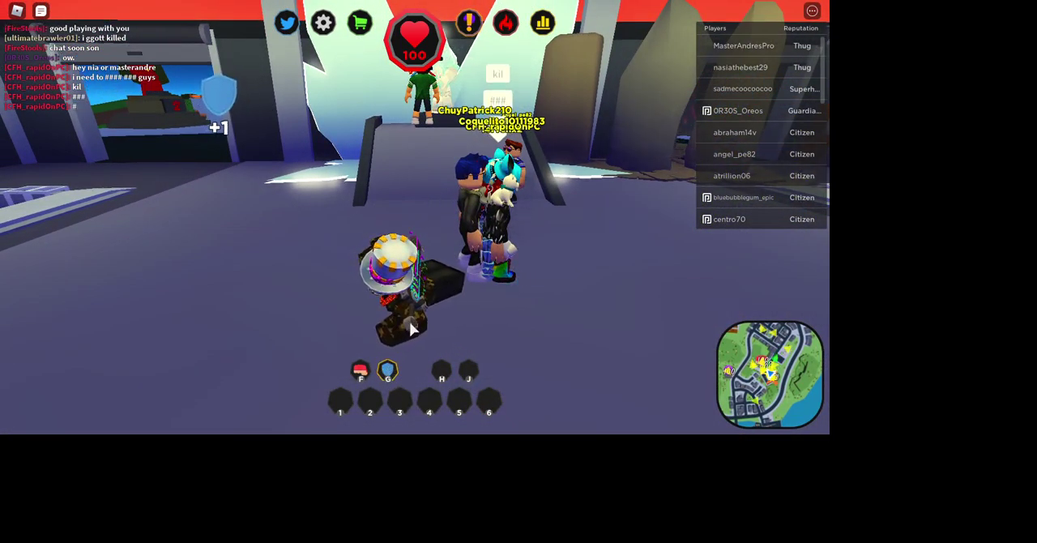
pyautogui.moveTo(381, 306)
pyautogui.mouseDown()
pyautogui.moveTo(432, 316)
pyautogui.moveTo(427, 308)
pyautogui.mouseUp()
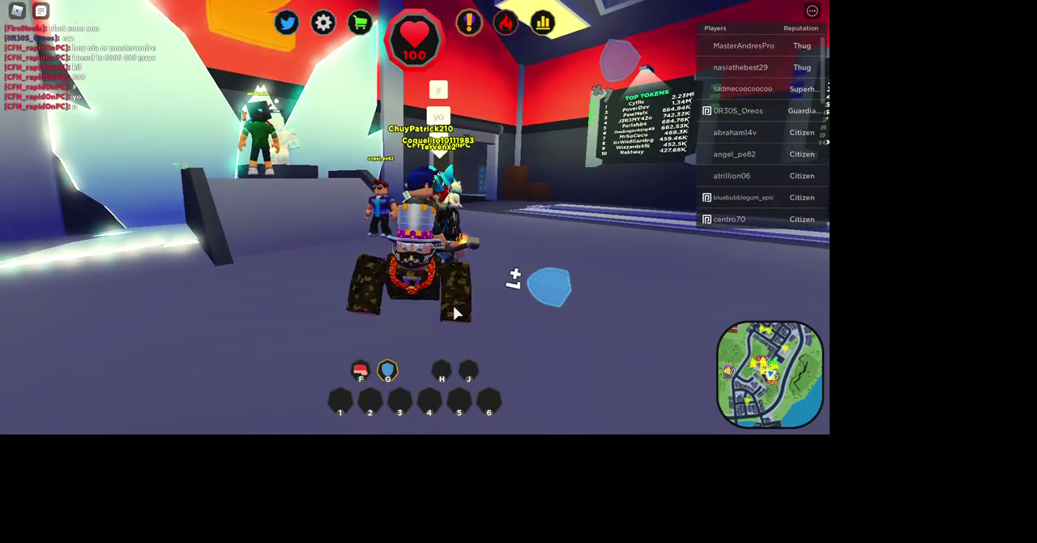
pyautogui.moveTo(456, 311)
pyautogui.mouseDown()
pyautogui.moveTo(430, 316)
pyautogui.moveTo(454, 326)
pyautogui.moveTo(456, 313)
pyautogui.mouseUp()
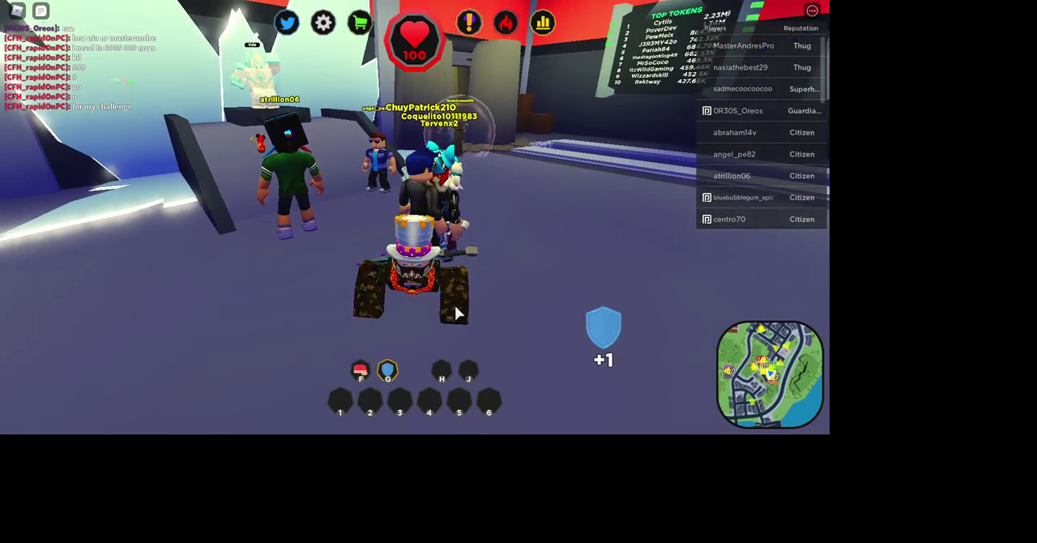
pyautogui.moveTo(454, 312); pyautogui.dragTo(456, 312)
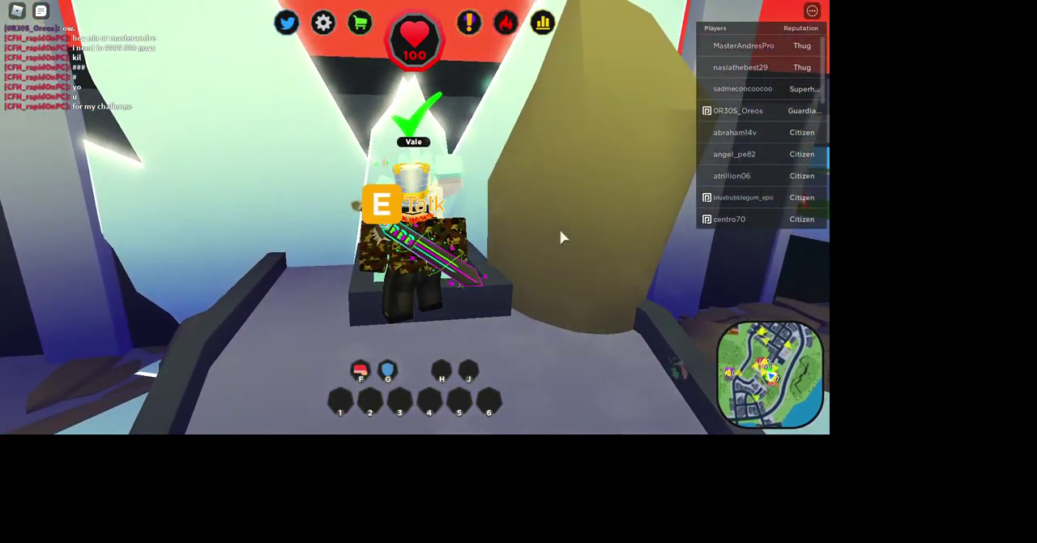
pyautogui.press('e')
pyautogui.click(500, 392)
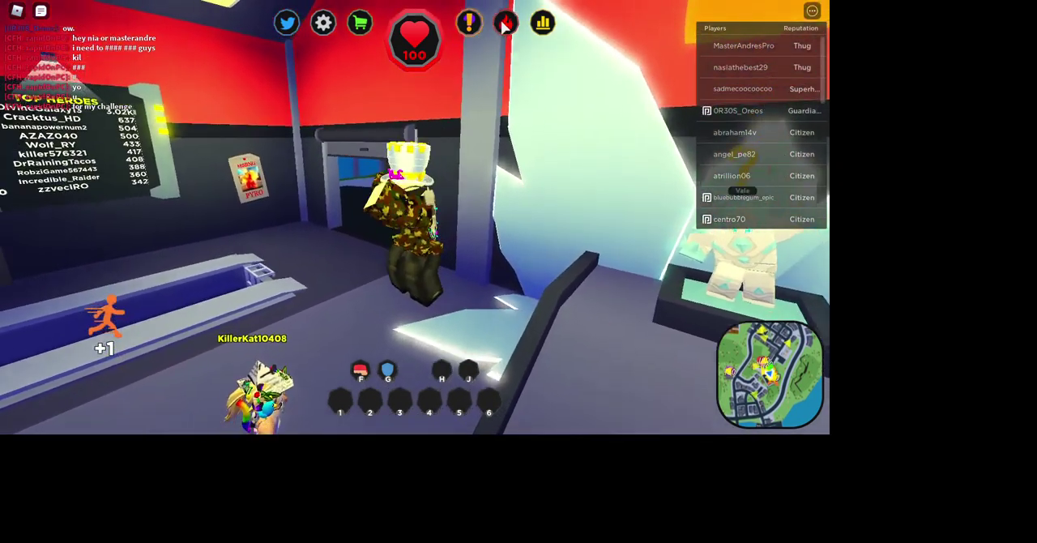
# Step: Browse the empty power slots, then buy the x2 Agility multiplier for 100 coins
pyautogui.click(504, 26)
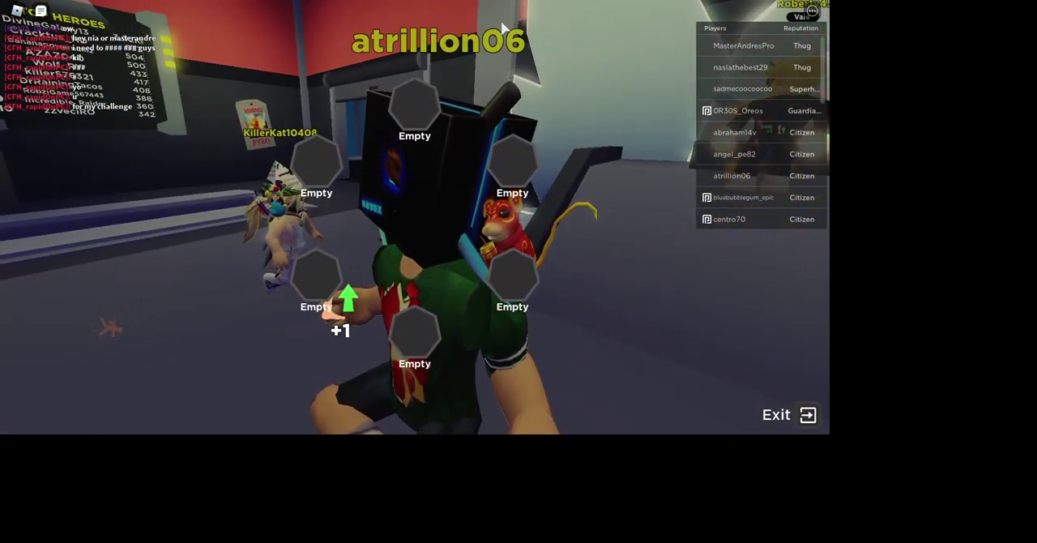
pyautogui.click(512, 170)
pyautogui.click(301, 67)
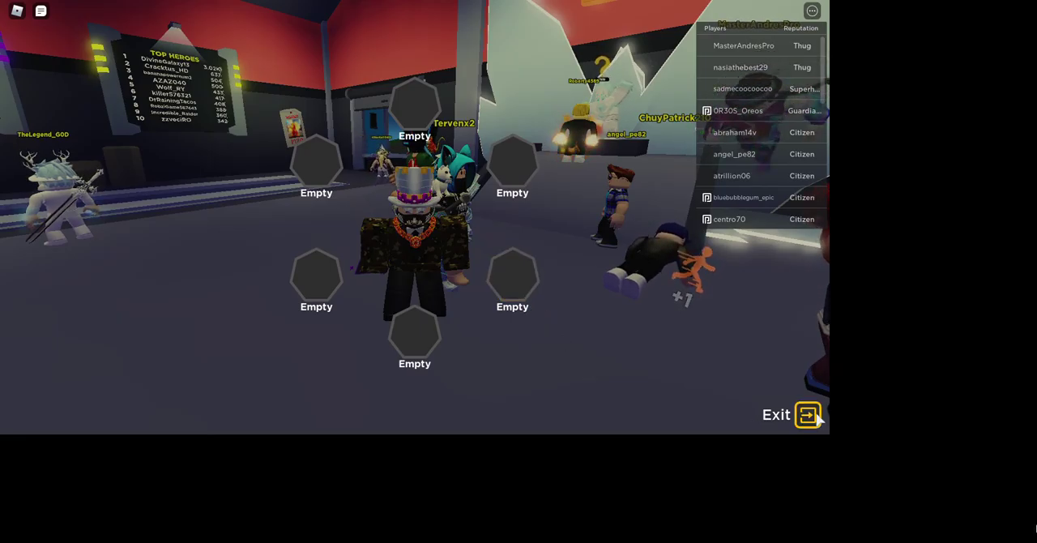
pyautogui.click(808, 415)
pyautogui.click(542, 23)
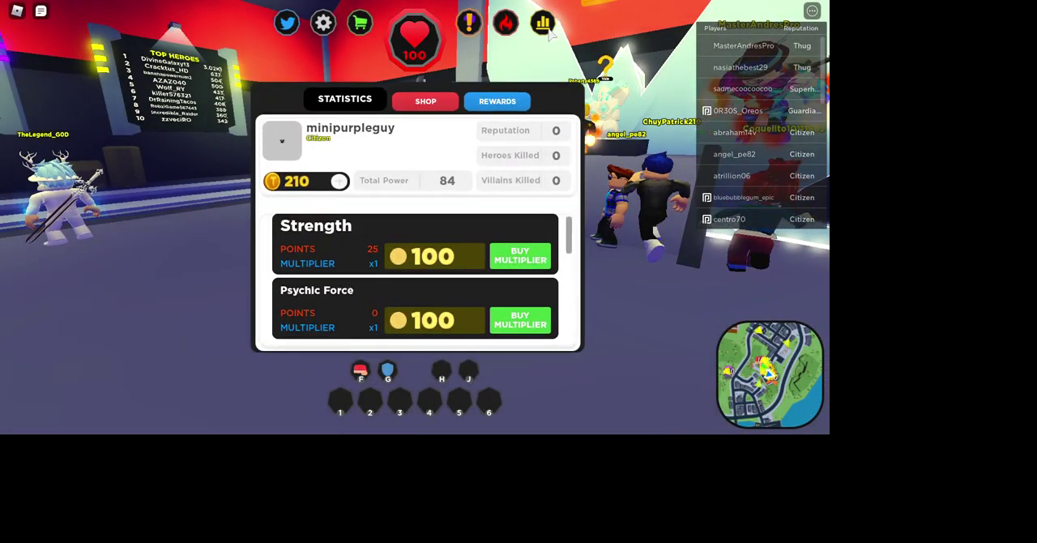
pyautogui.scroll(-2, 477, 301)
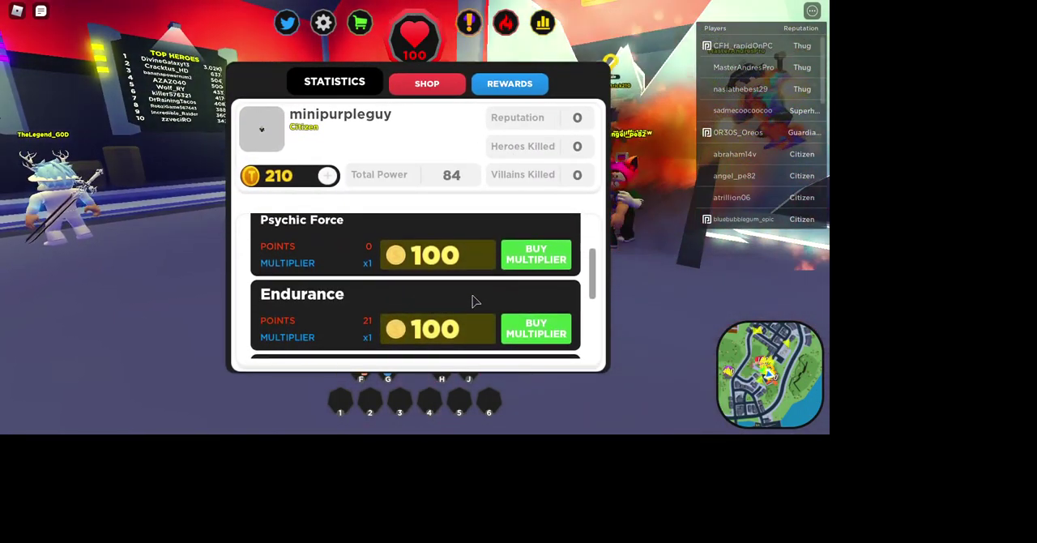
pyautogui.scroll(-2, 477, 302)
pyautogui.scroll(-1, 474, 298)
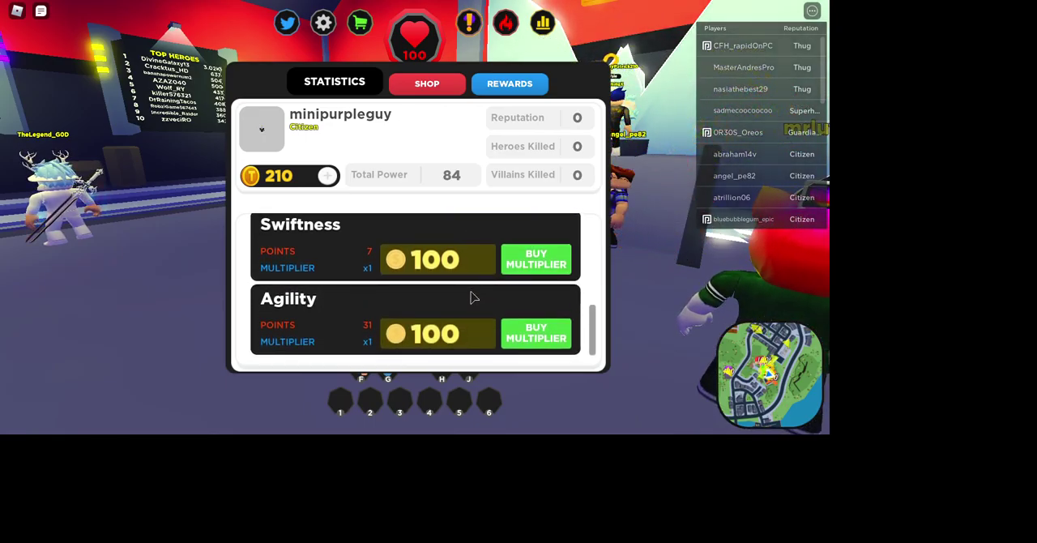
pyautogui.scroll(1, 474, 297)
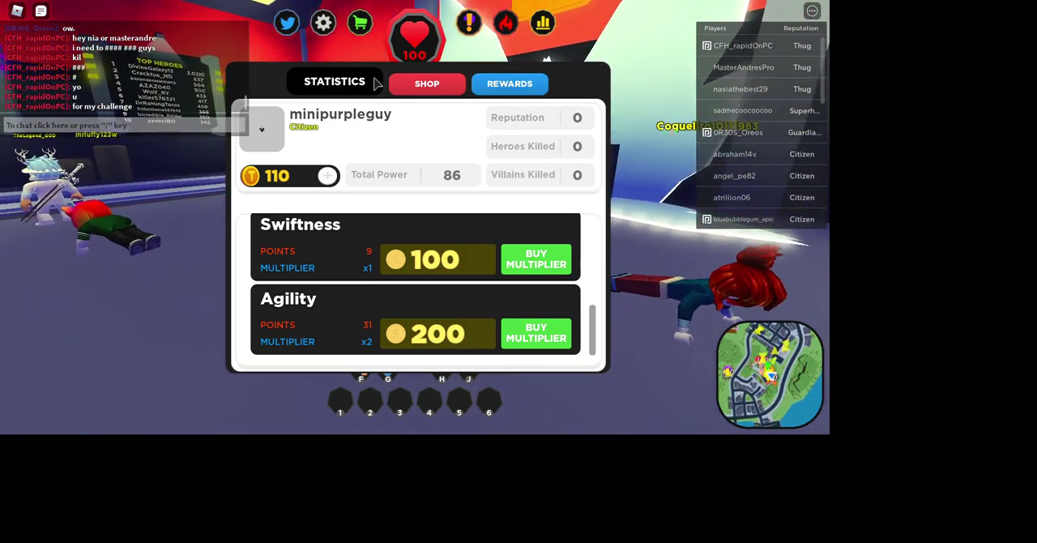
pyautogui.click(373, 196)
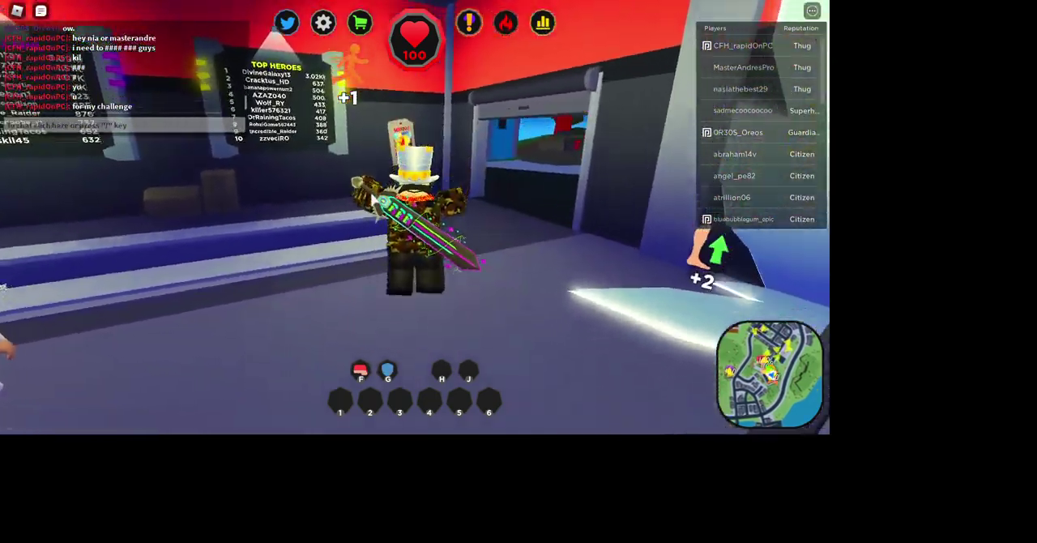
# Step: Walk up the ramp to Vale and accept the quest to train Swiftness and Agility
pyautogui.press('w')
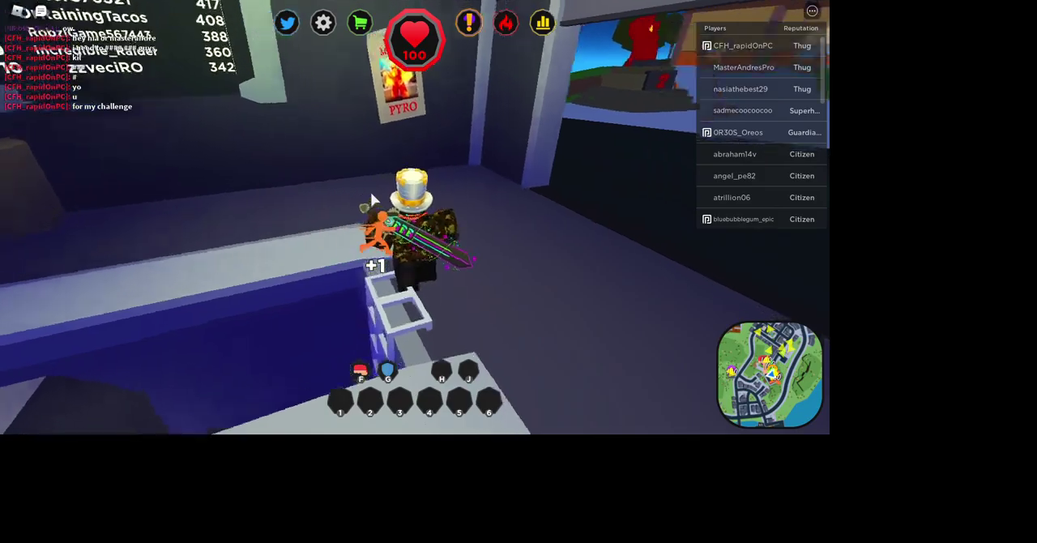
pyautogui.press('w')
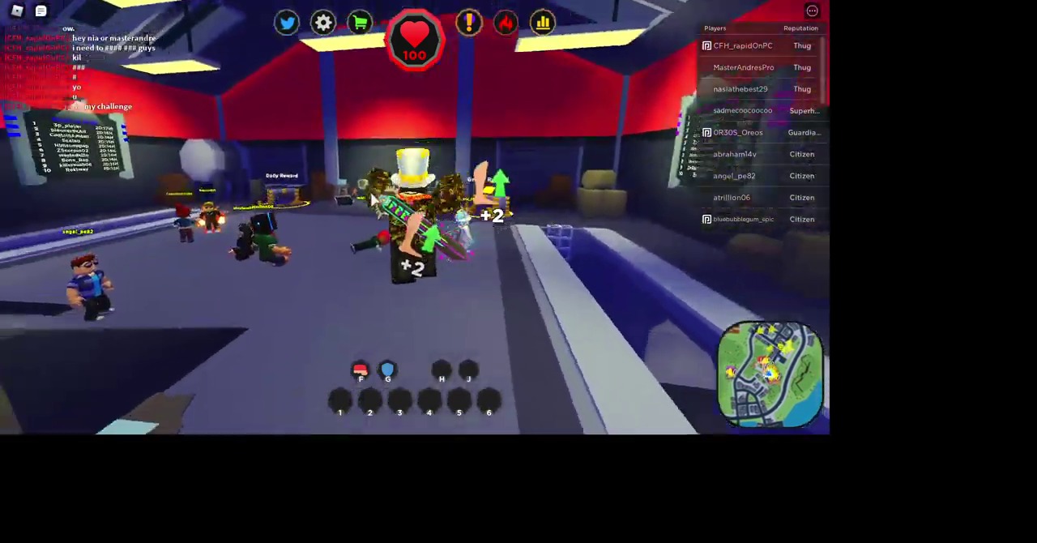
pyautogui.moveTo(373, 197)
pyautogui.mouseDown()
pyautogui.moveTo(392, 195)
pyautogui.moveTo(365, 185)
pyautogui.mouseUp()
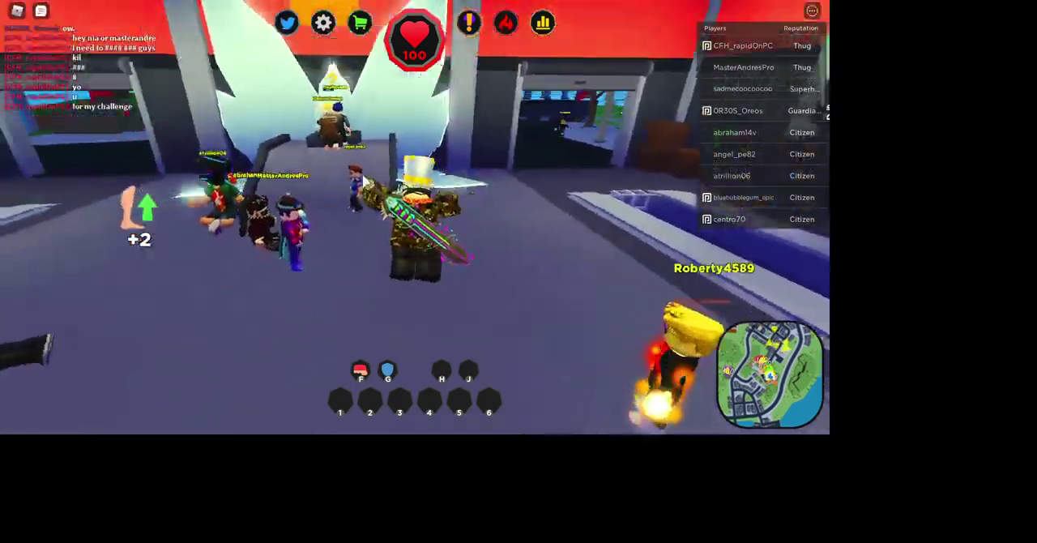
pyautogui.press('w')
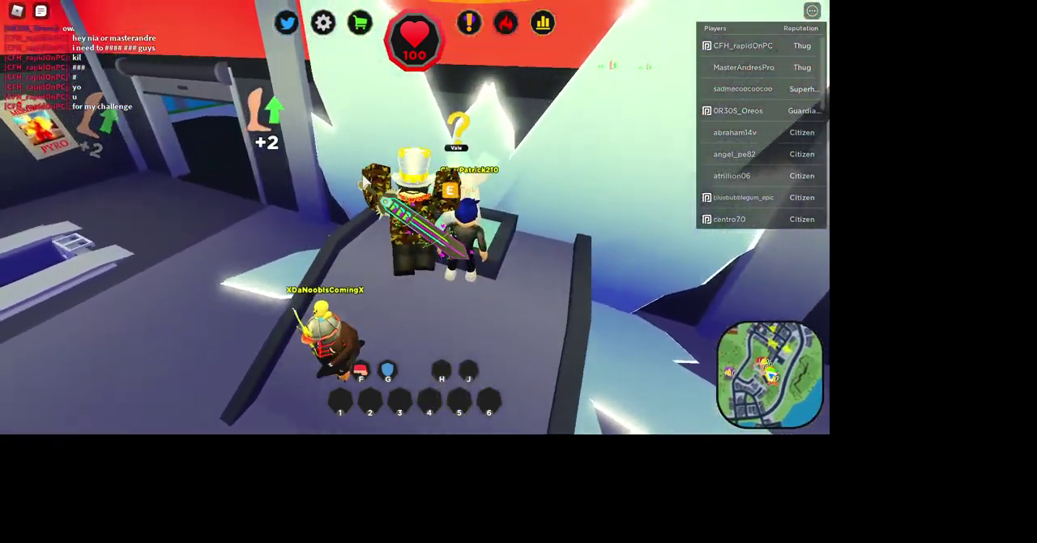
pyautogui.press('e')
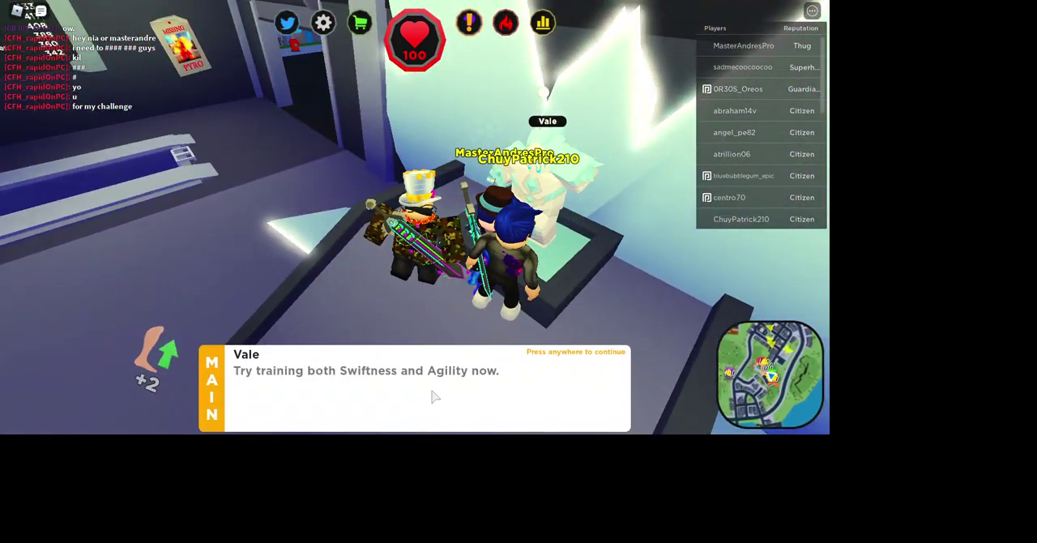
pyautogui.click(435, 396)
# Step: Head toward the treadmills and check Vale's quest progress in the quest log
pyautogui.press('w')
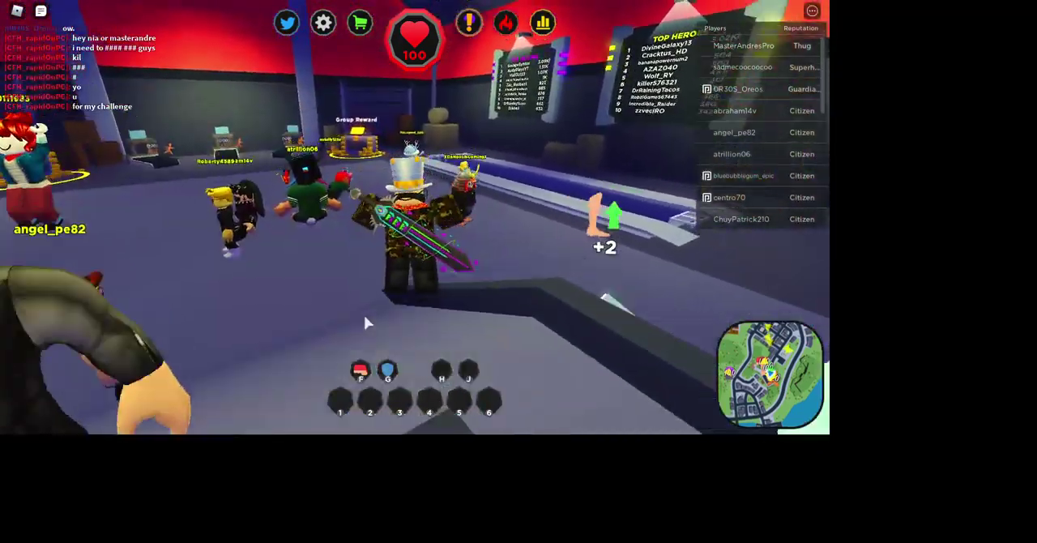
pyautogui.press('w')
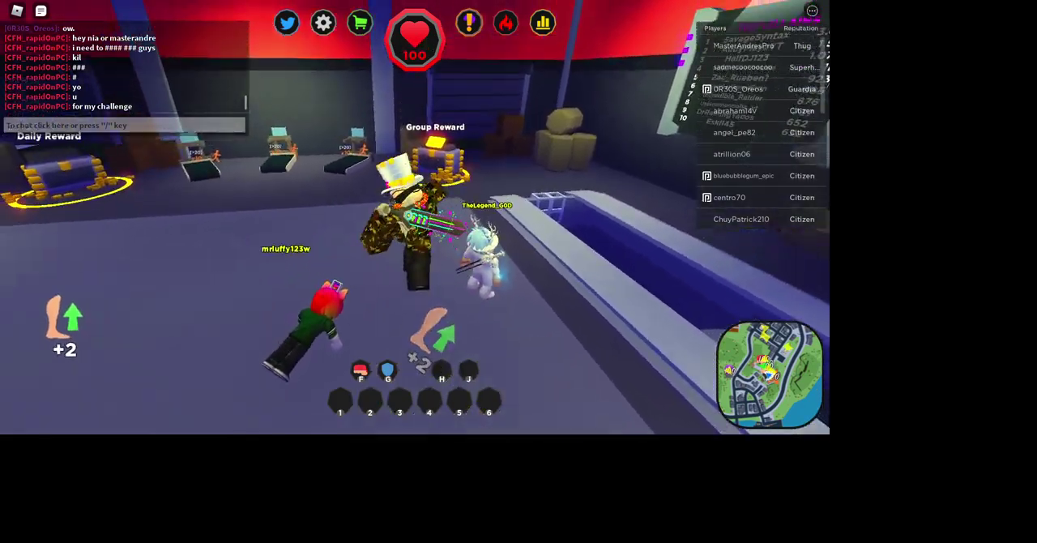
pyautogui.click(470, 24)
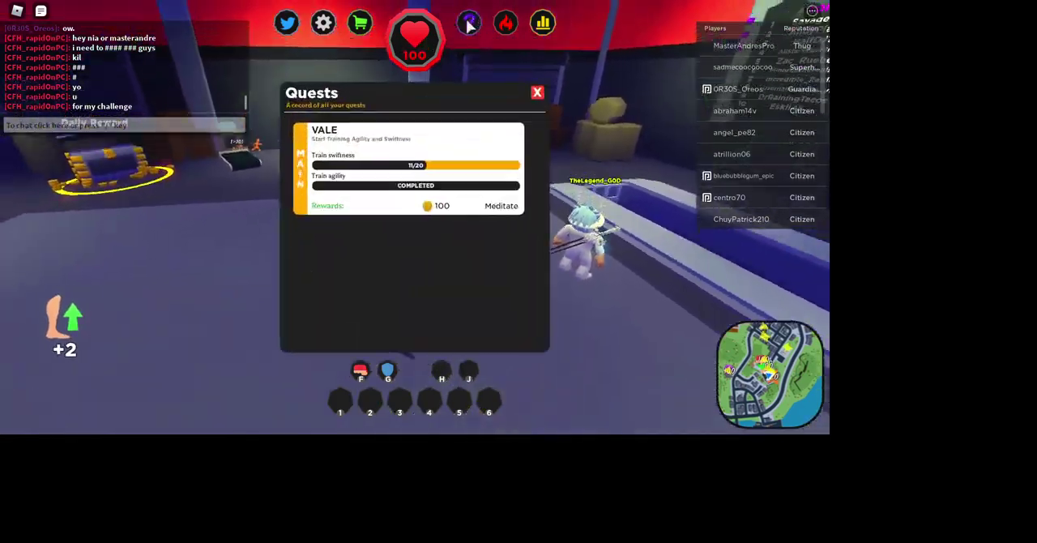
pyautogui.moveTo(460, 55); pyautogui.dragTo(533, 97)
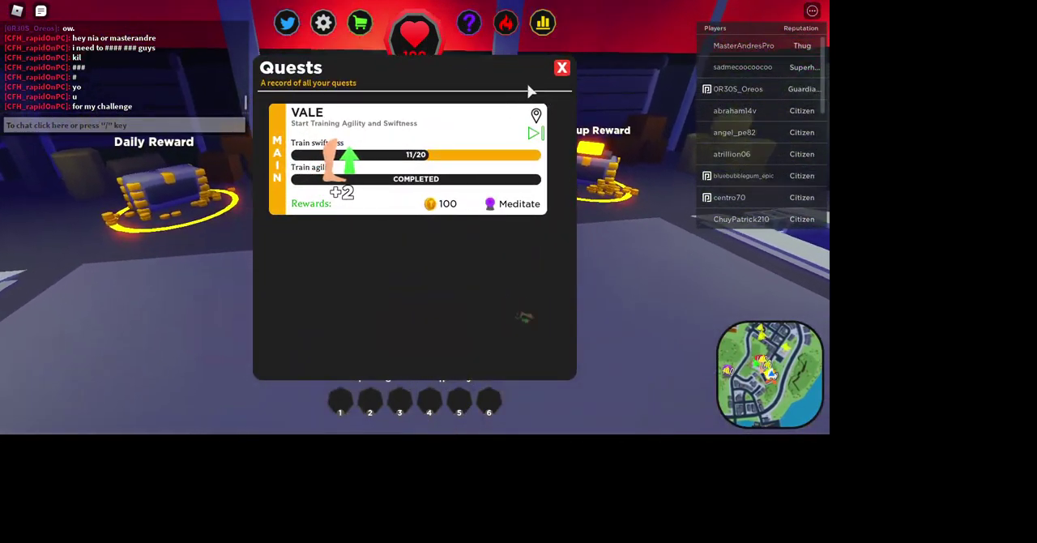
pyautogui.moveTo(576, 51); pyautogui.dragTo(560, 8)
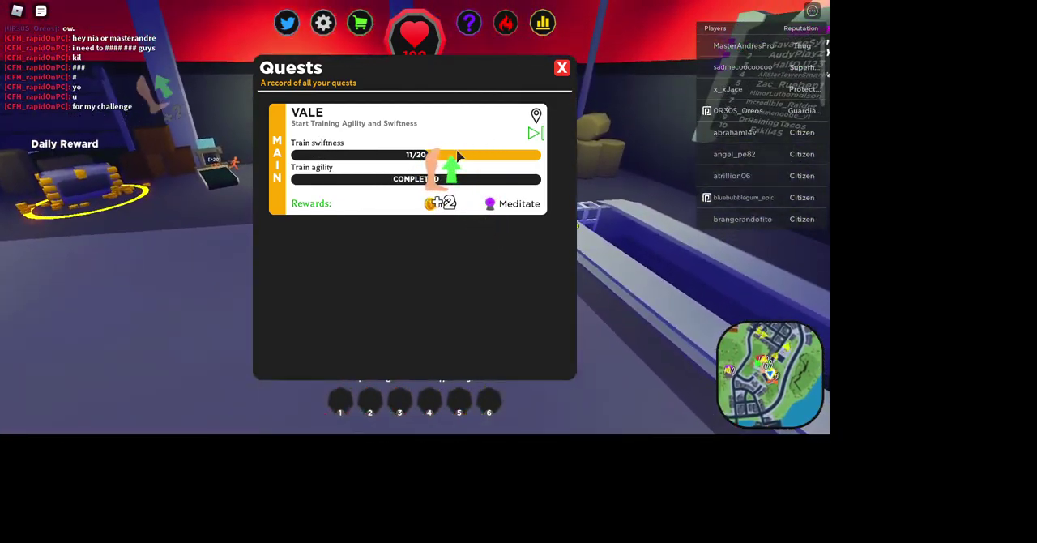
pyautogui.click(562, 67)
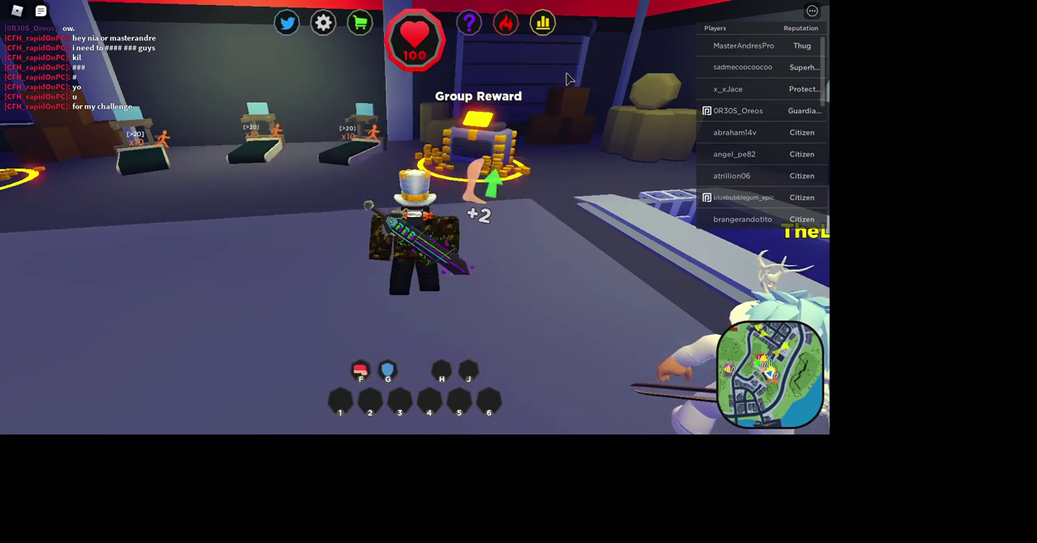
# Step: Run at the treadmills to build Swiftness to 19 of 20, checking progress twice
pyautogui.moveTo(469, 172); pyautogui.dragTo(445, 185)
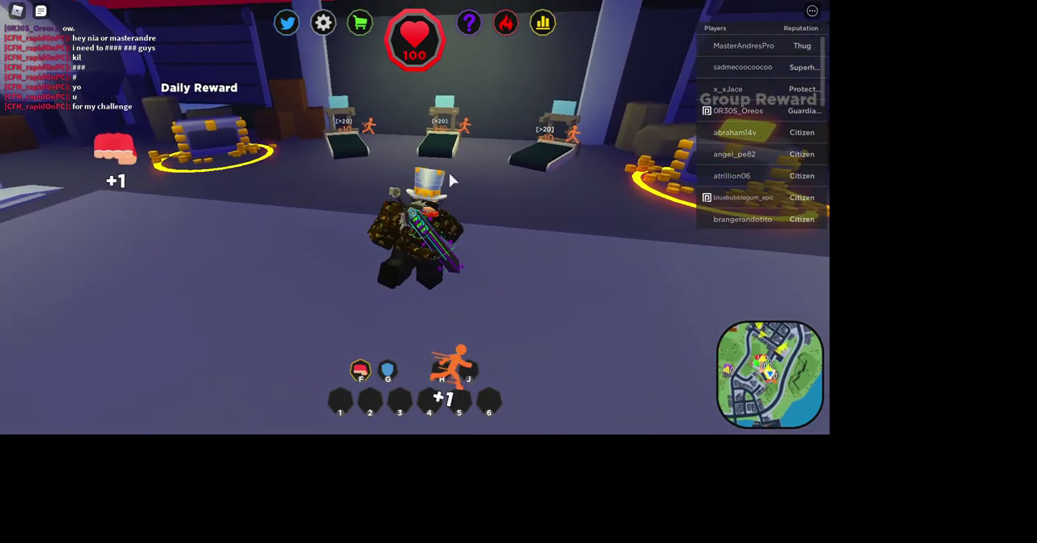
pyautogui.press('w')
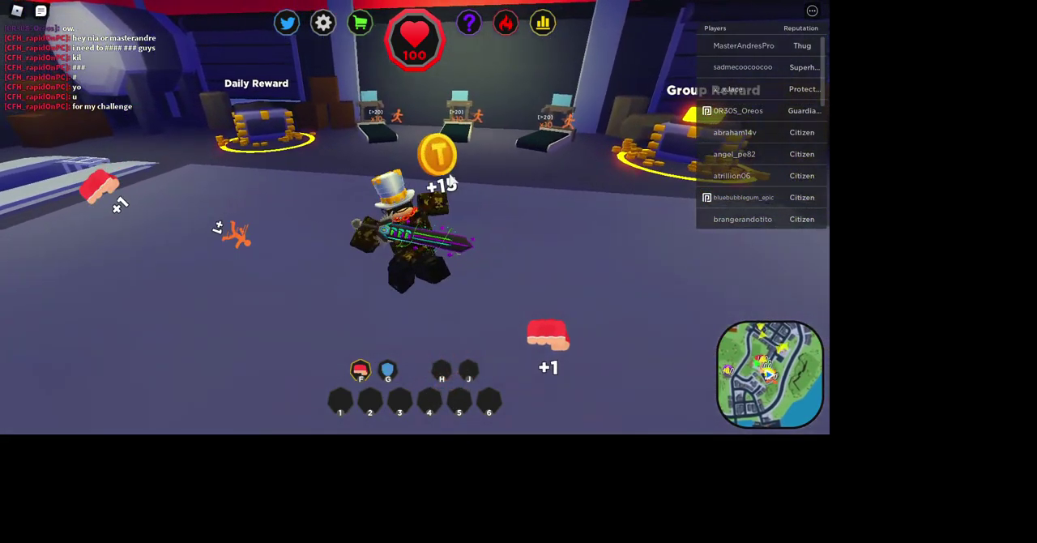
pyautogui.press('w')
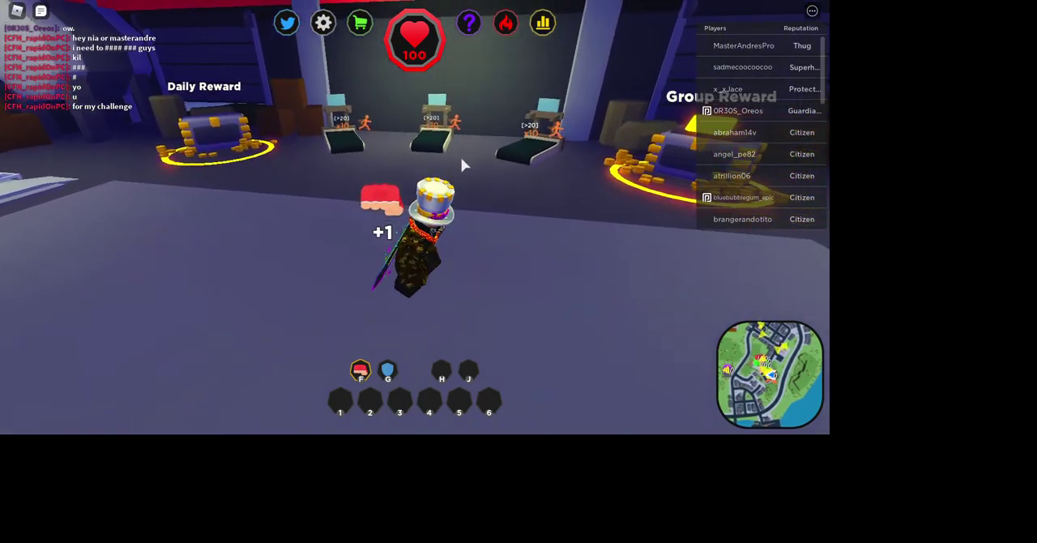
pyautogui.click(469, 23)
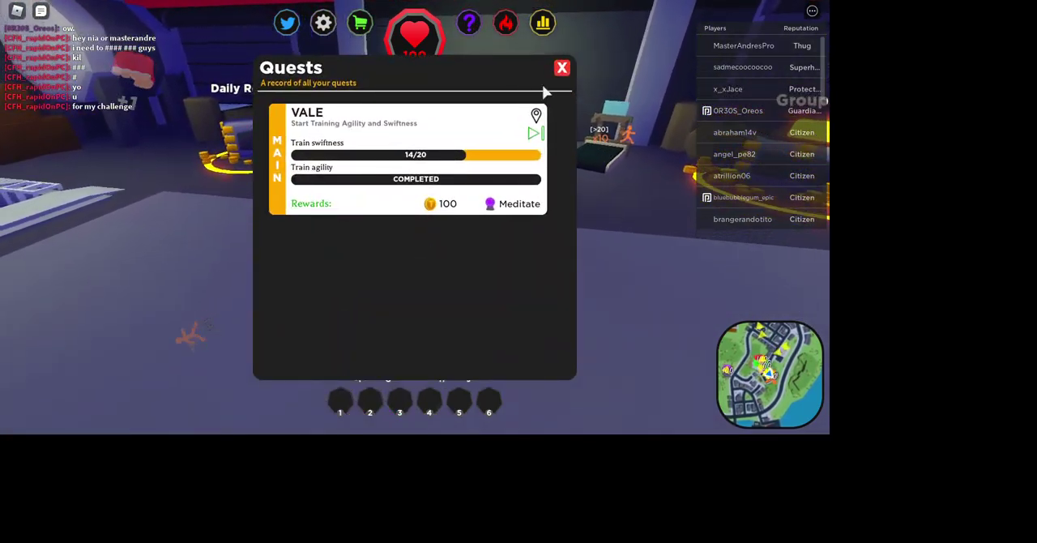
pyautogui.click(561, 68)
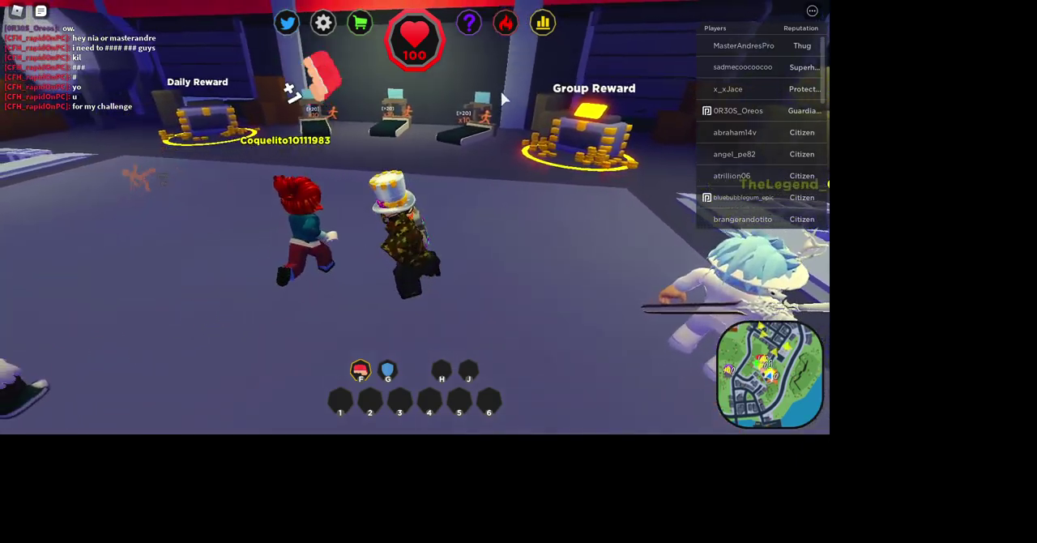
pyautogui.press('w')
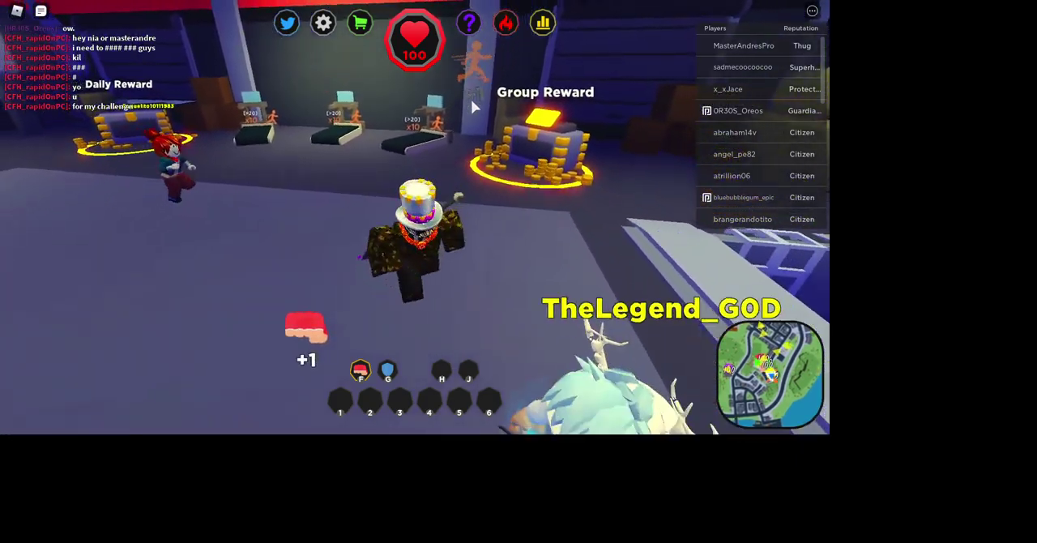
pyautogui.press('w')
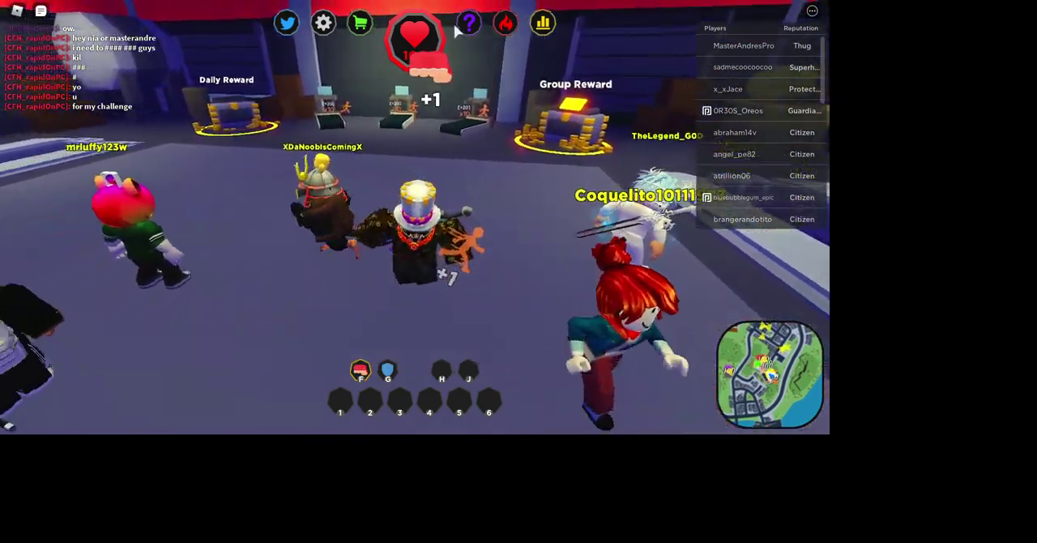
pyautogui.click(469, 24)
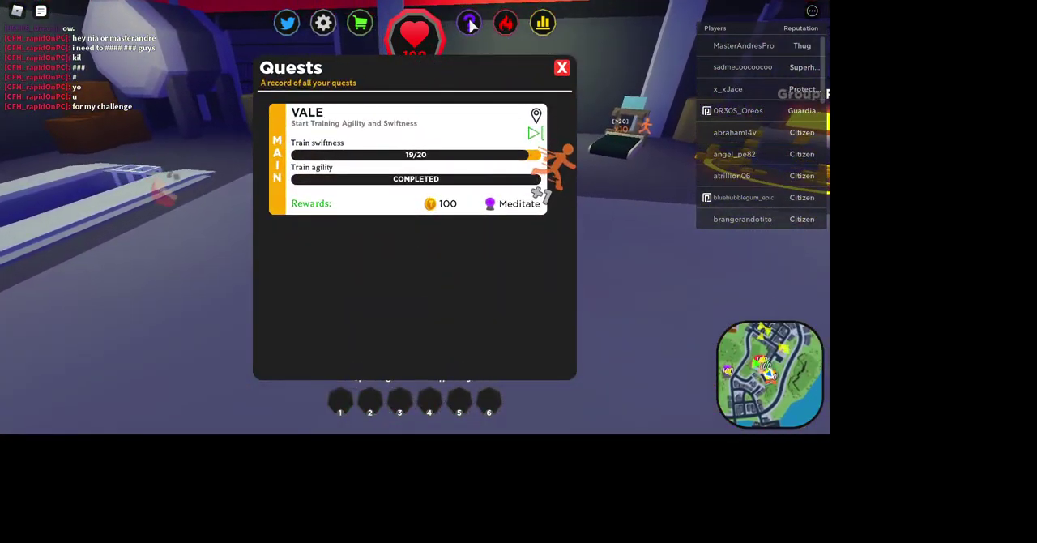
pyautogui.click(471, 26)
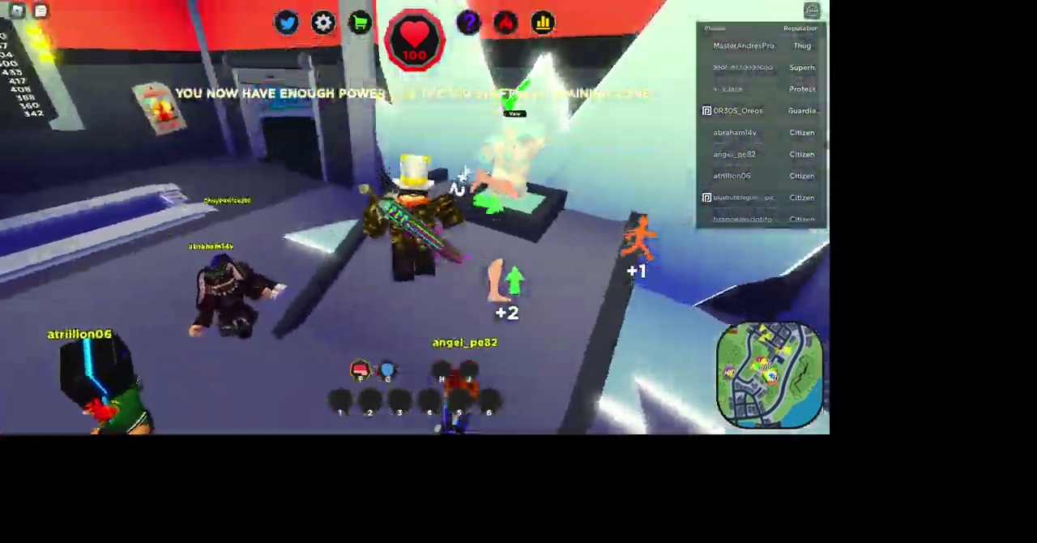
# Step: Hand in Vale's Swiftness-and-Agility quest and glance at the quest log
pyautogui.press('e')
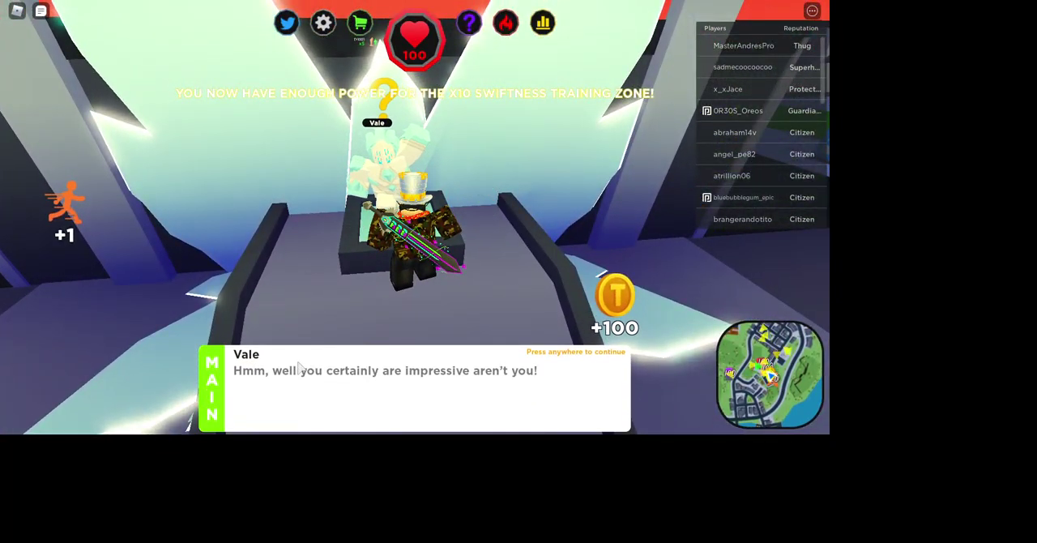
pyautogui.click(300, 366)
pyautogui.rightClick(314, 303)
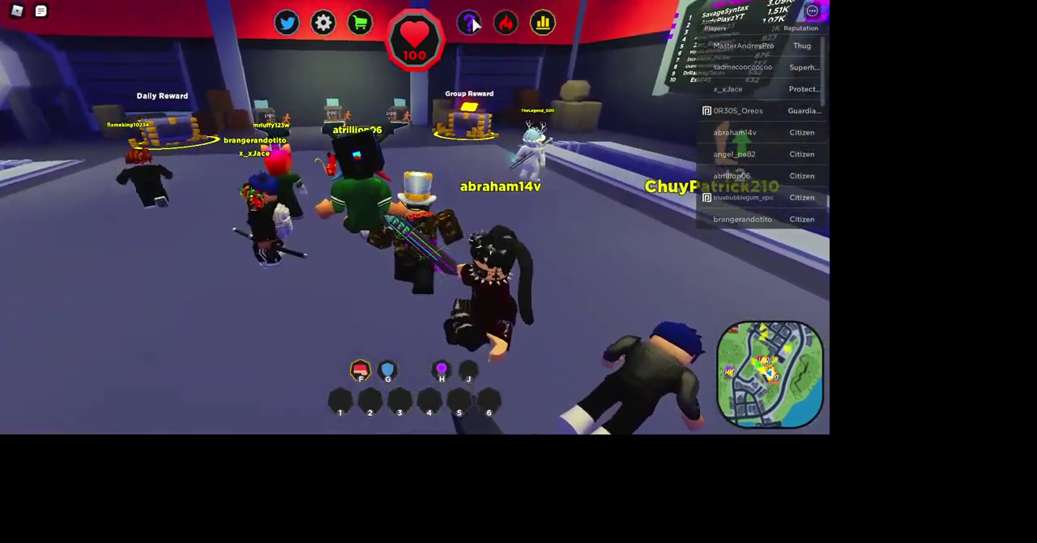
pyautogui.click(469, 22)
pyautogui.moveTo(473, 66); pyautogui.dragTo(243, 162)
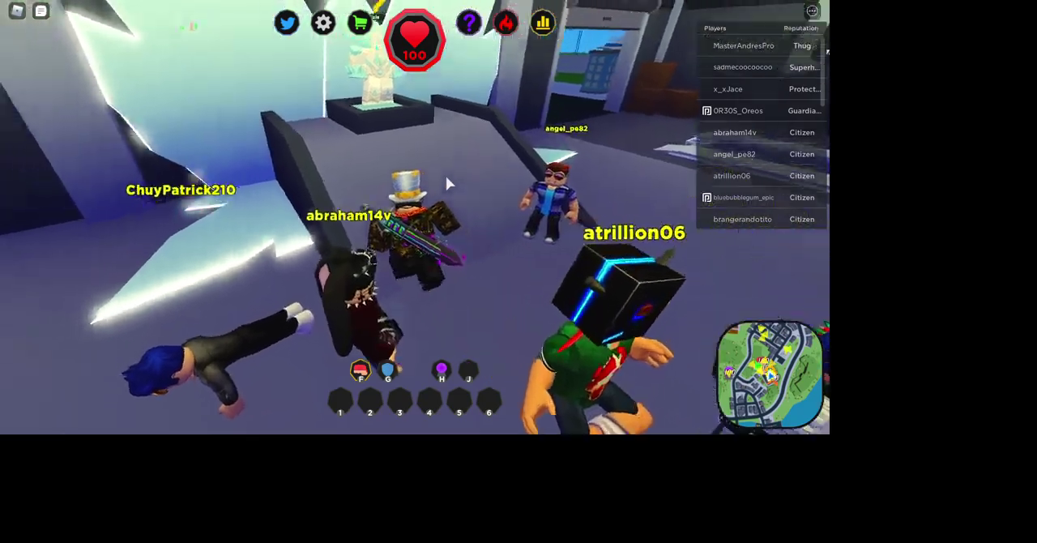
# Step: Hear Vale's Psychic Force lesson, then bring up the player statistics
pyautogui.press('e')
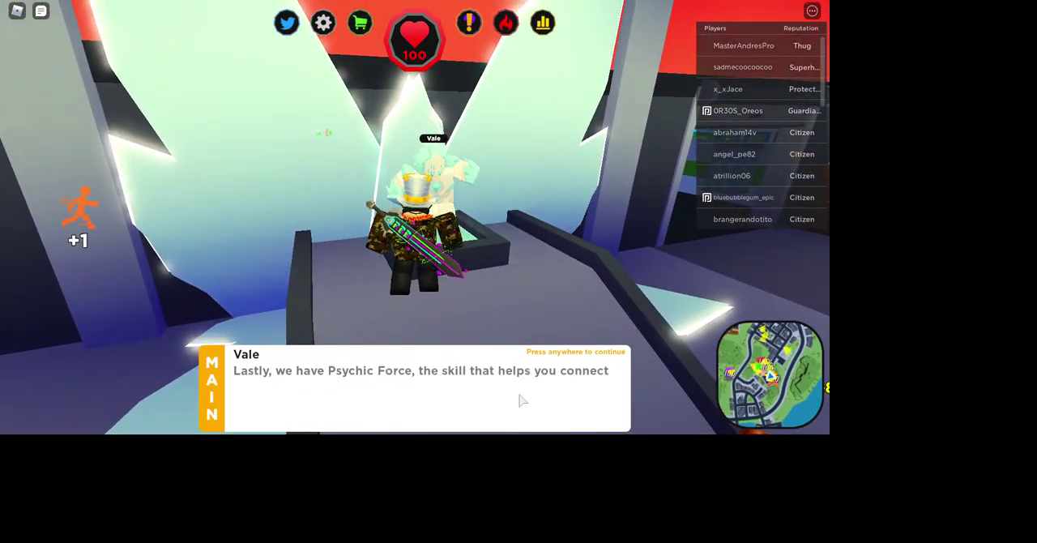
pyautogui.click(518, 408)
pyautogui.moveTo(497, 322); pyautogui.dragTo(535, 27)
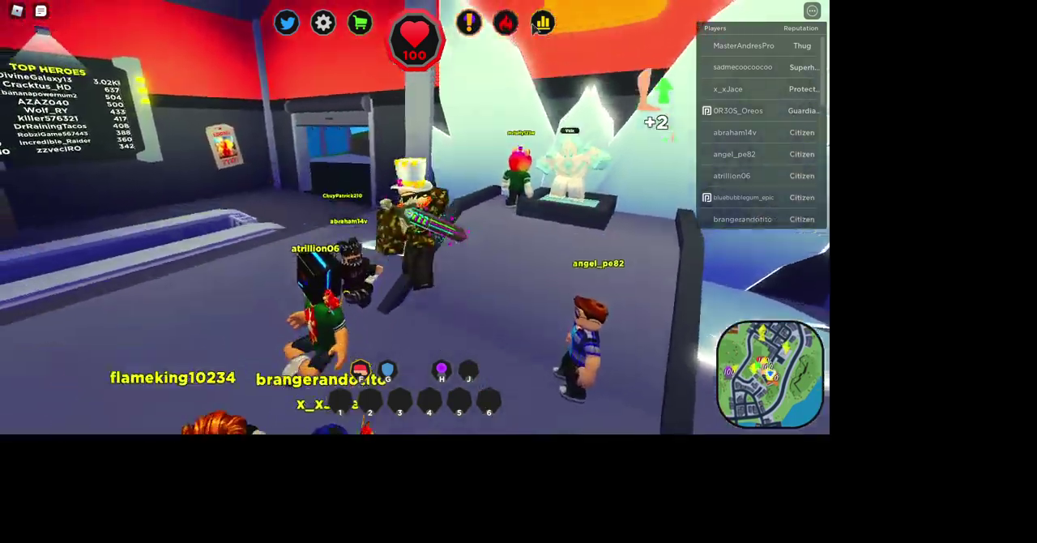
pyautogui.click(541, 22)
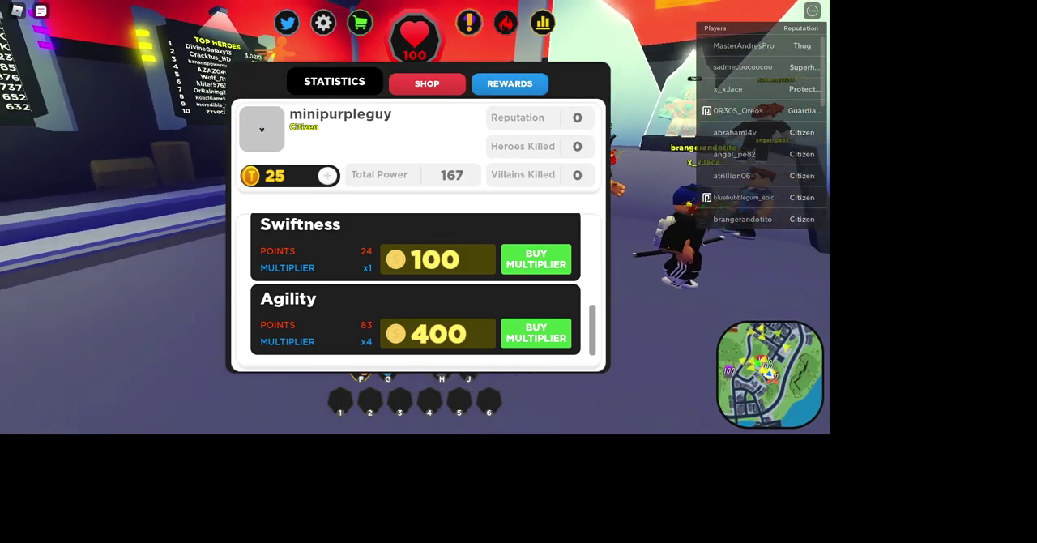
# Step: Buy the x4 Agility multiplier for 200 coins, close Statistics, and dismiss Vale's dialogue
pyautogui.click(541, 23)
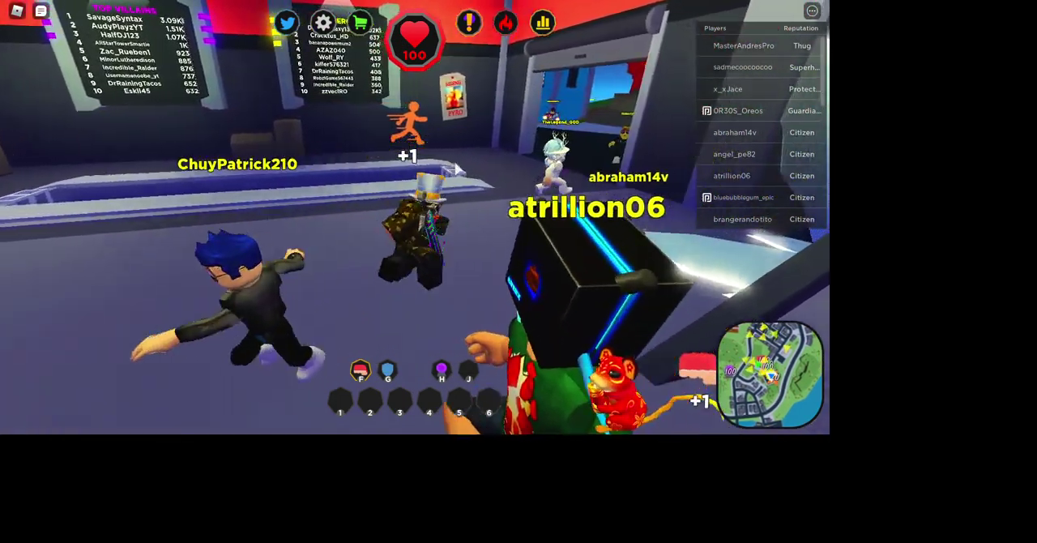
pyautogui.moveTo(460, 106)
pyautogui.mouseDown()
pyautogui.moveTo(455, 182)
pyautogui.moveTo(462, 98)
pyautogui.moveTo(474, 167)
pyautogui.moveTo(493, 22)
pyautogui.mouseUp()
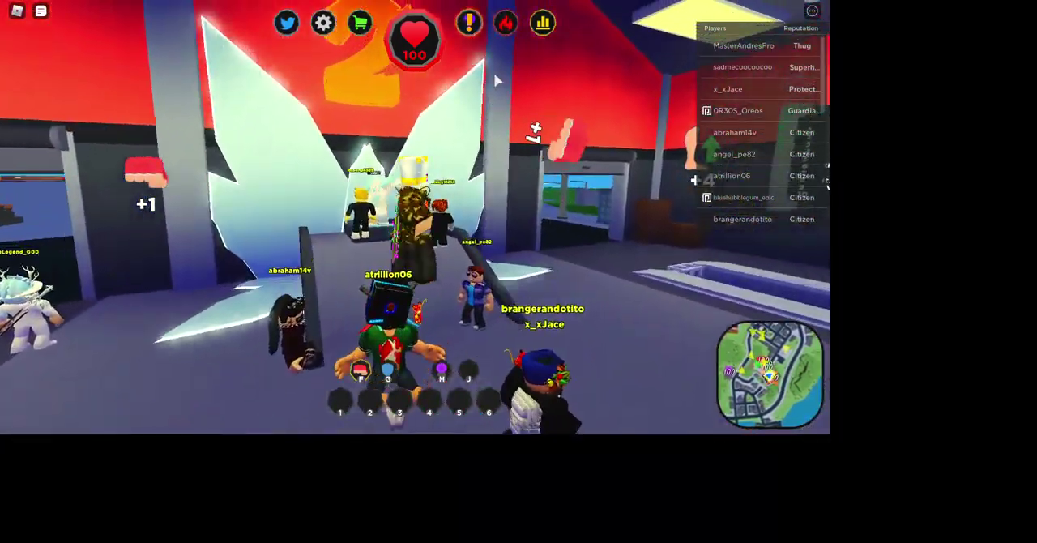
pyautogui.click(541, 23)
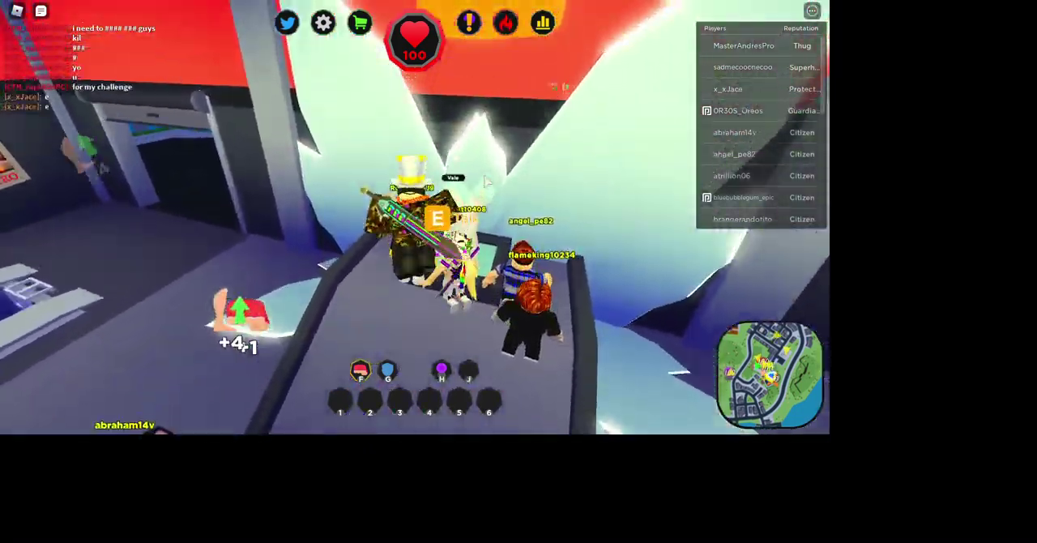
pyautogui.click(486, 180)
pyautogui.click(531, 408)
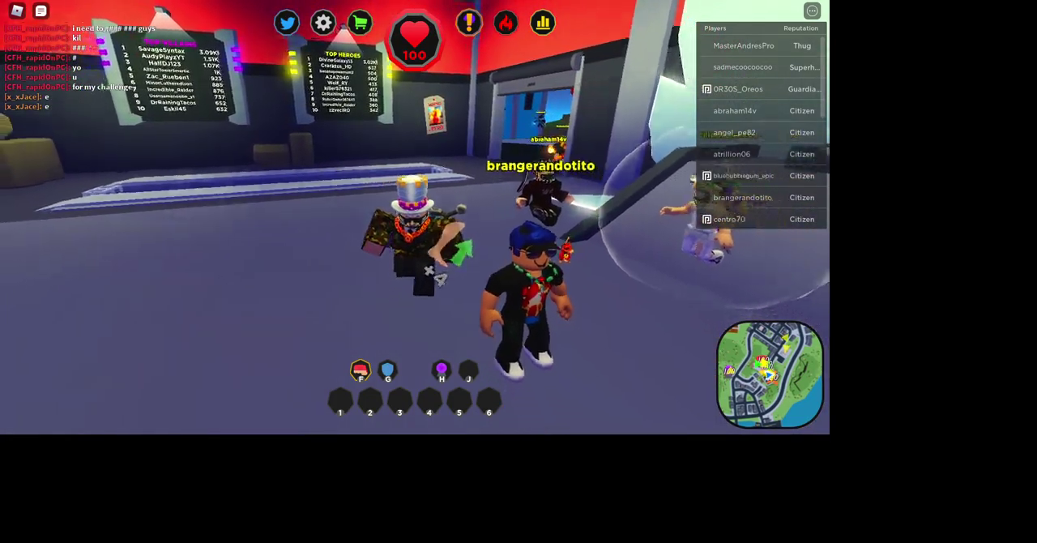
# Step: Check the stats and Vale's Train psychic force quest at 0/50, then show the ability wheel
pyautogui.click(543, 23)
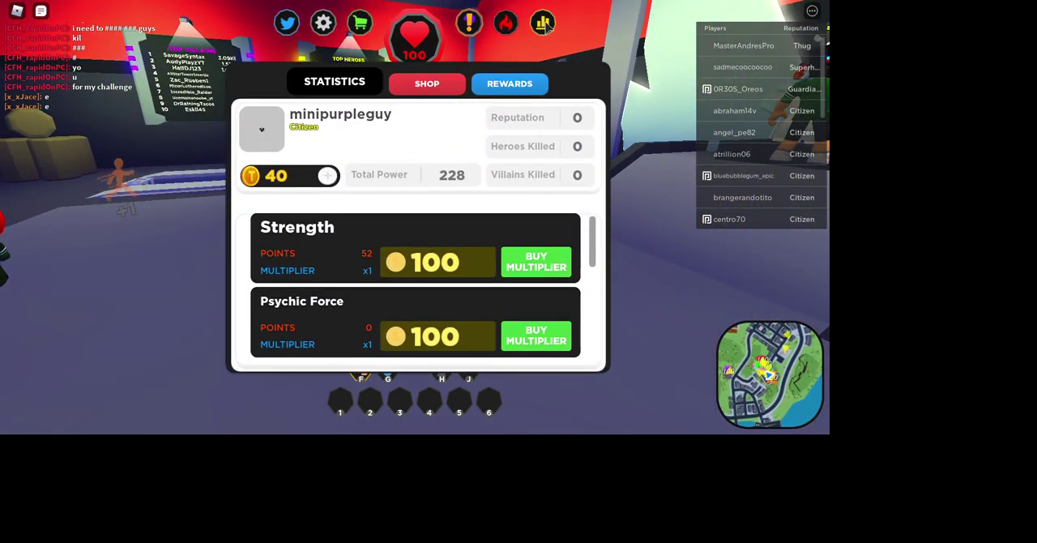
pyautogui.click(542, 23)
pyautogui.click(470, 25)
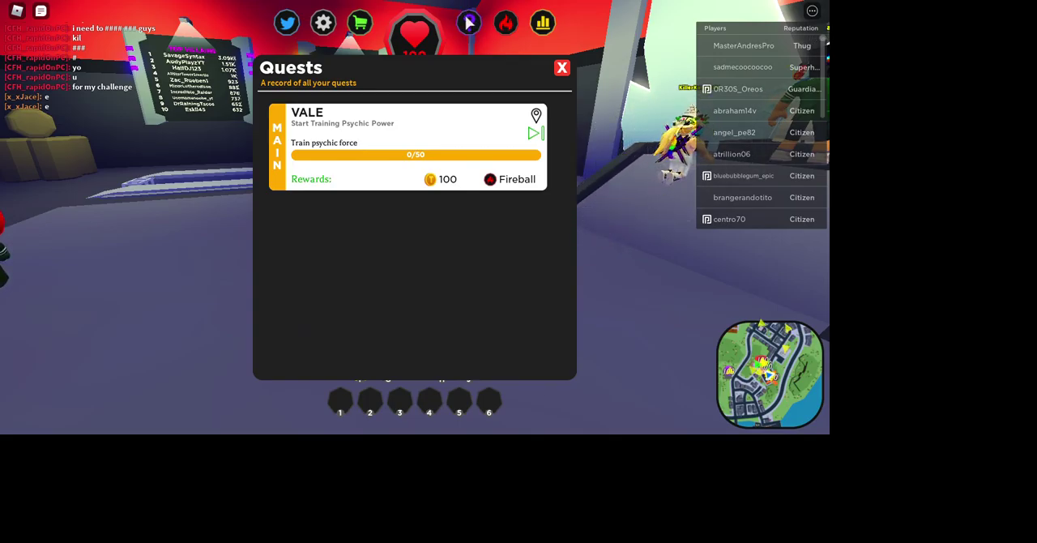
pyautogui.click(470, 22)
pyautogui.click(504, 24)
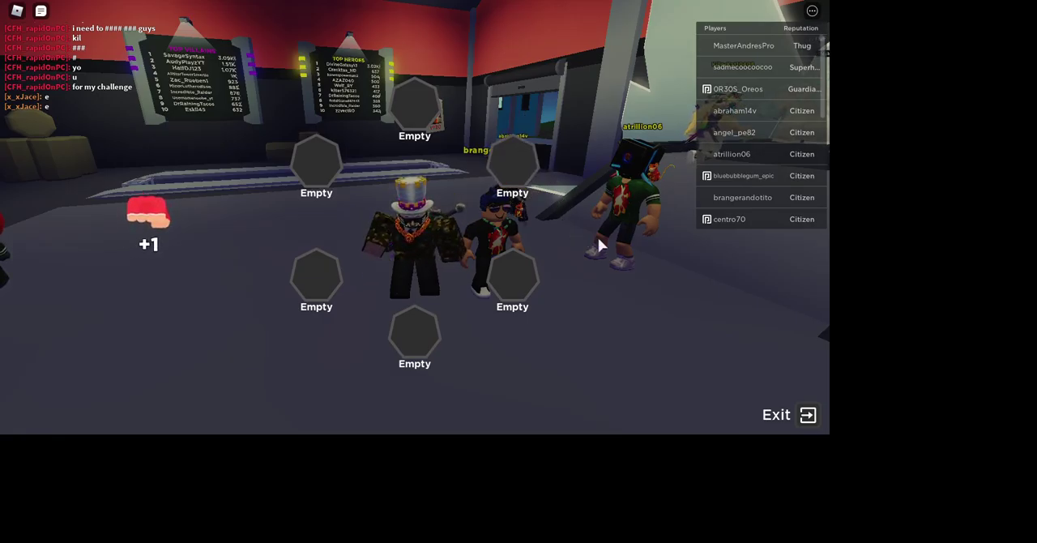
# Step: Close the ability wheel, train psychic force to 34/50, and check Vale's quest progress
pyautogui.click(807, 414)
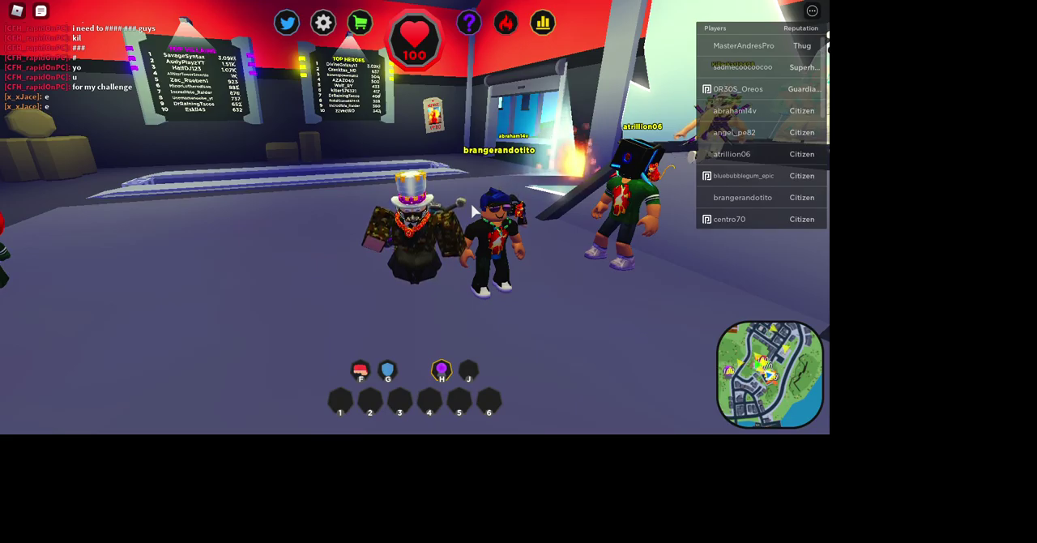
pyautogui.moveTo(474, 210); pyautogui.dragTo(399, 229)
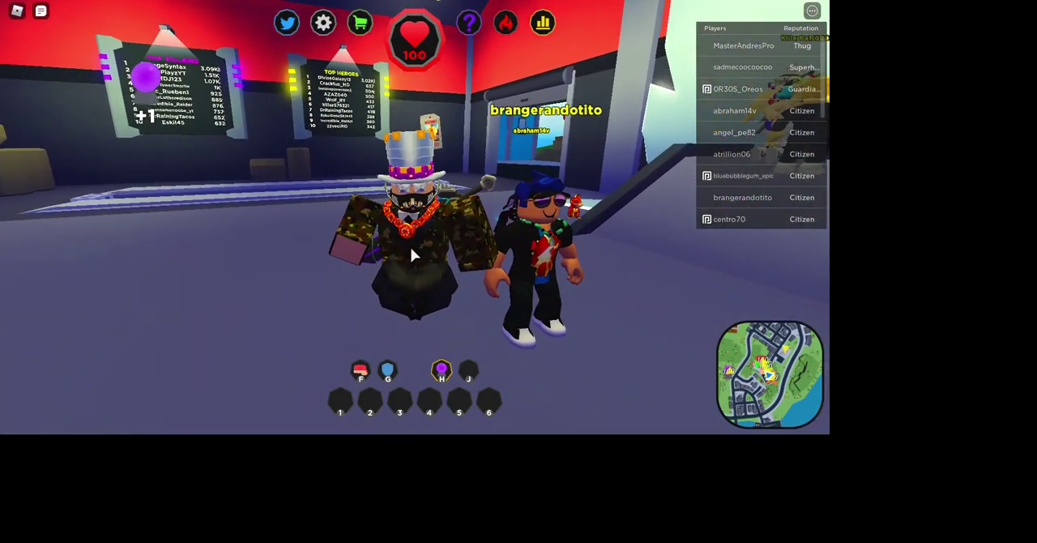
pyautogui.scroll(4, 411, 254)
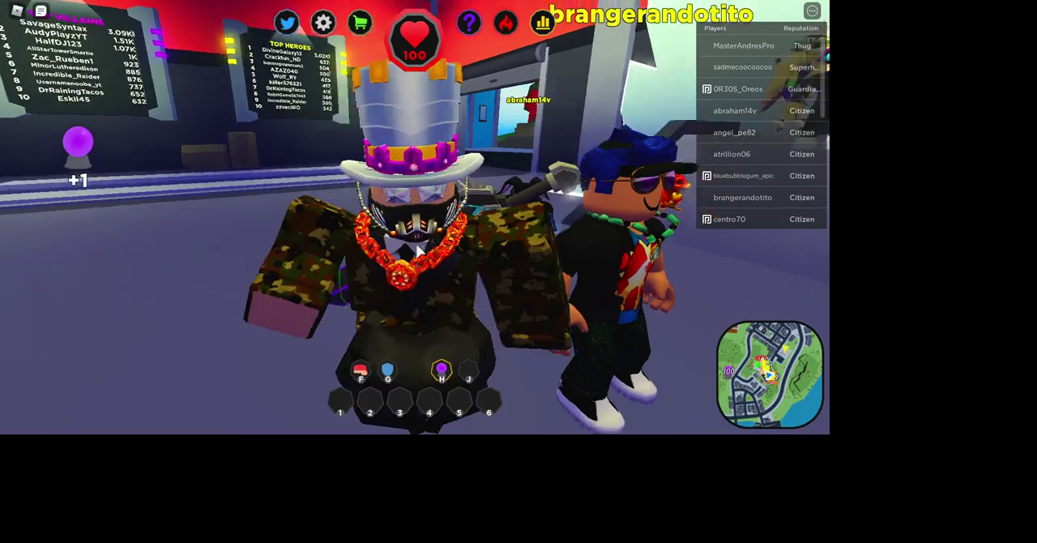
pyautogui.scroll(-4, 420, 253)
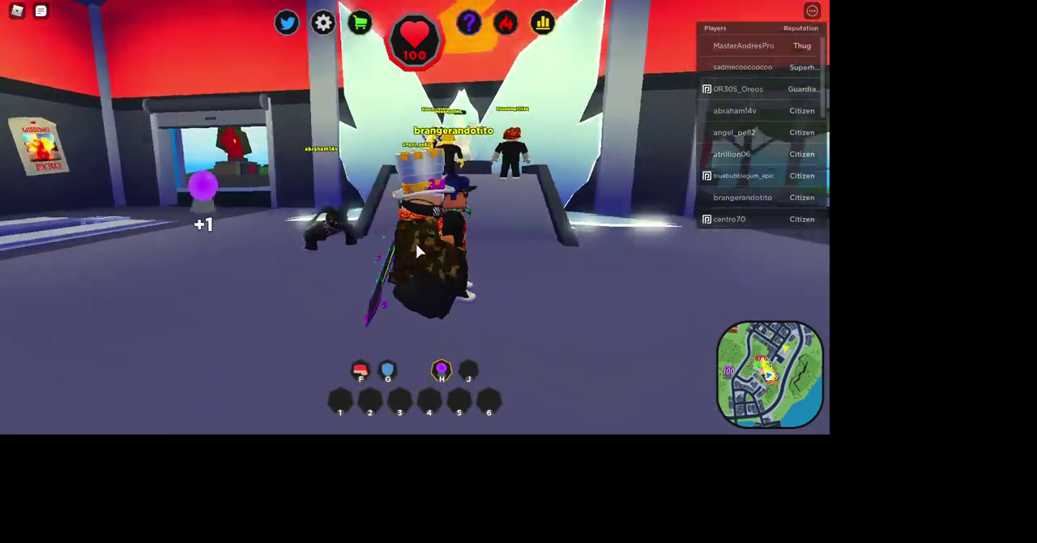
pyautogui.rightClick(419, 251)
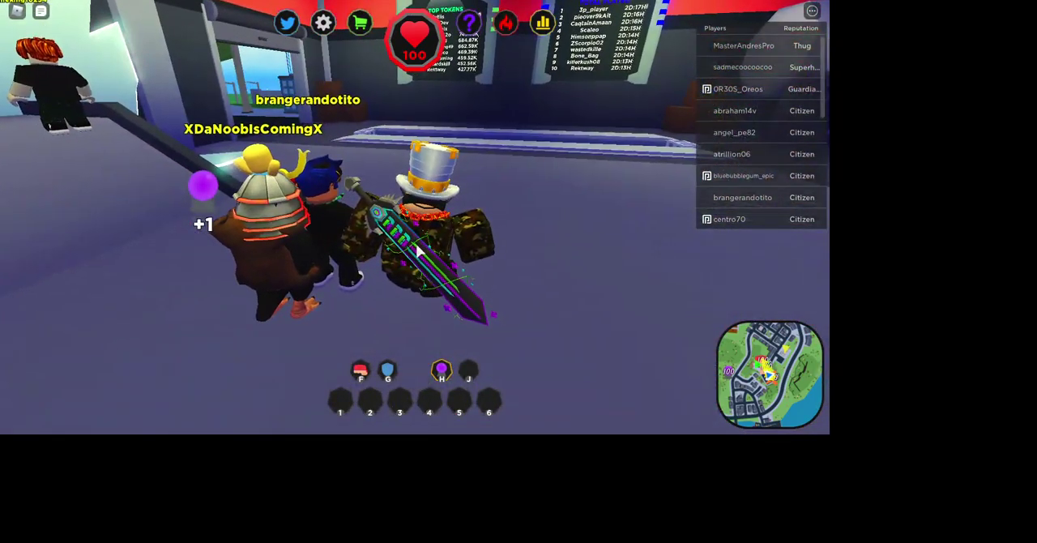
pyautogui.scroll(4, 420, 251)
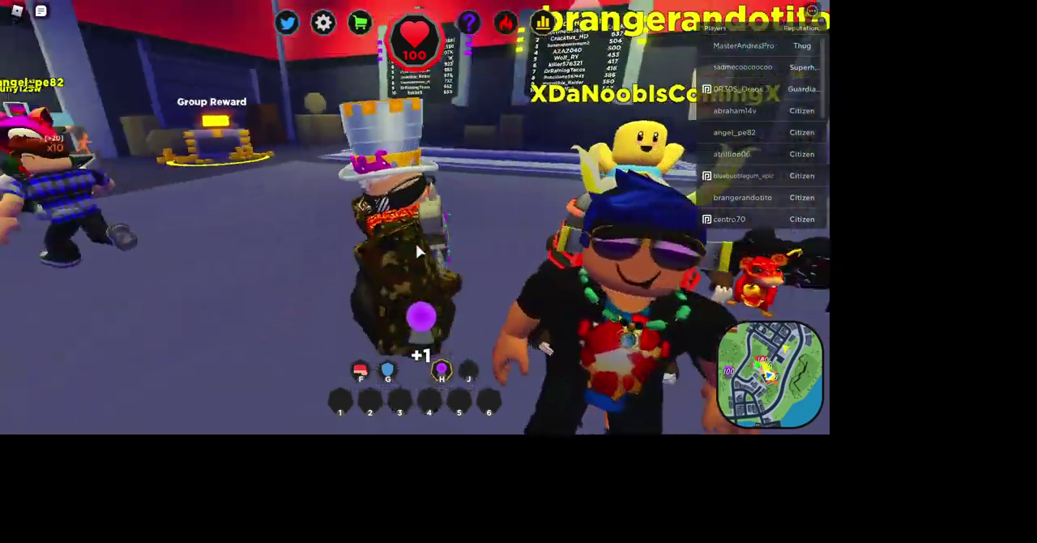
pyautogui.moveTo(419, 252); pyautogui.dragTo(419, 251)
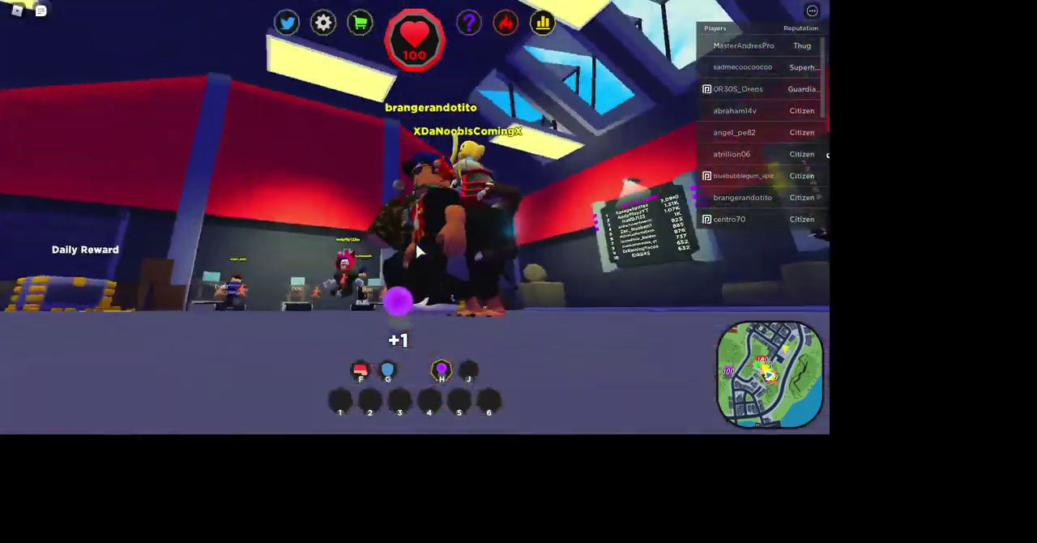
pyautogui.scroll(-3, 420, 251)
pyautogui.moveTo(420, 251); pyautogui.dragTo(420, 251)
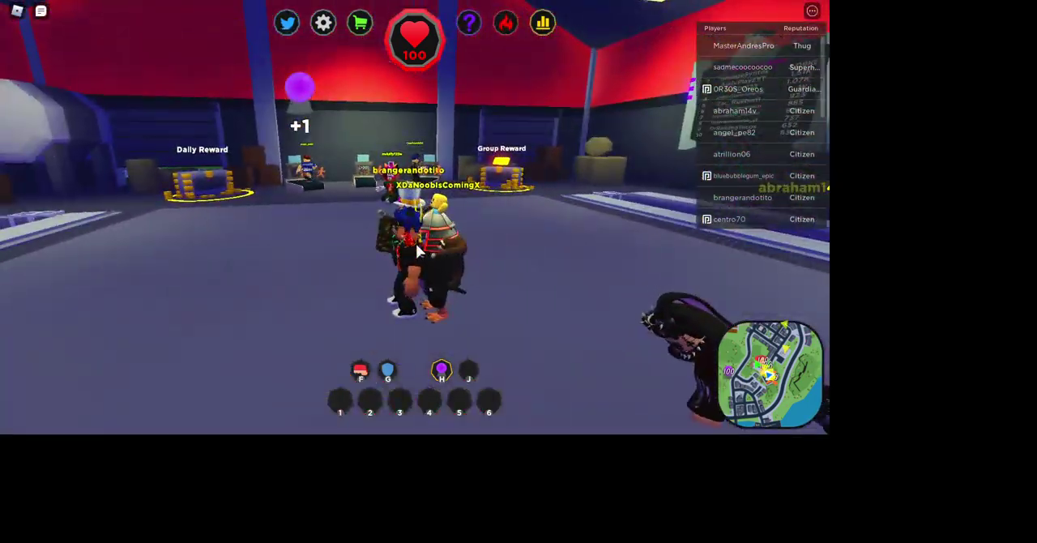
pyautogui.moveTo(416, 243); pyautogui.dragTo(416, 243)
pyautogui.scroll(3, 416, 243)
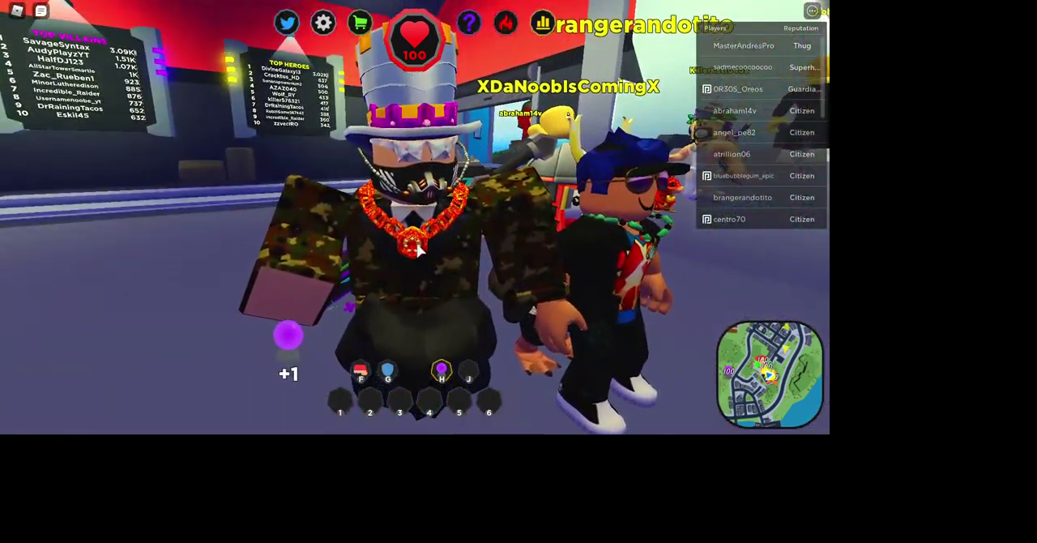
pyautogui.scroll(-3, 419, 251)
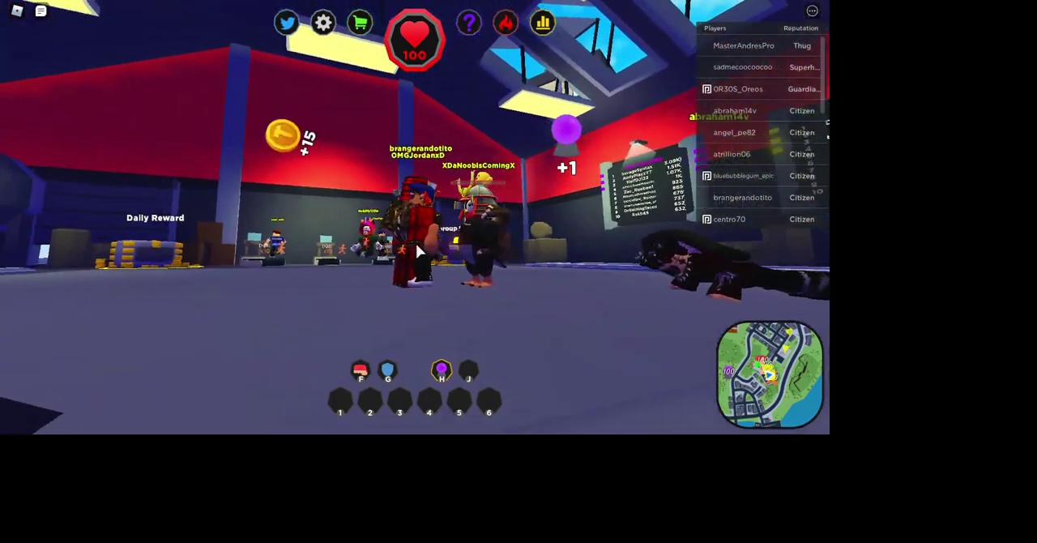
pyautogui.moveTo(415, 243); pyautogui.dragTo(419, 251)
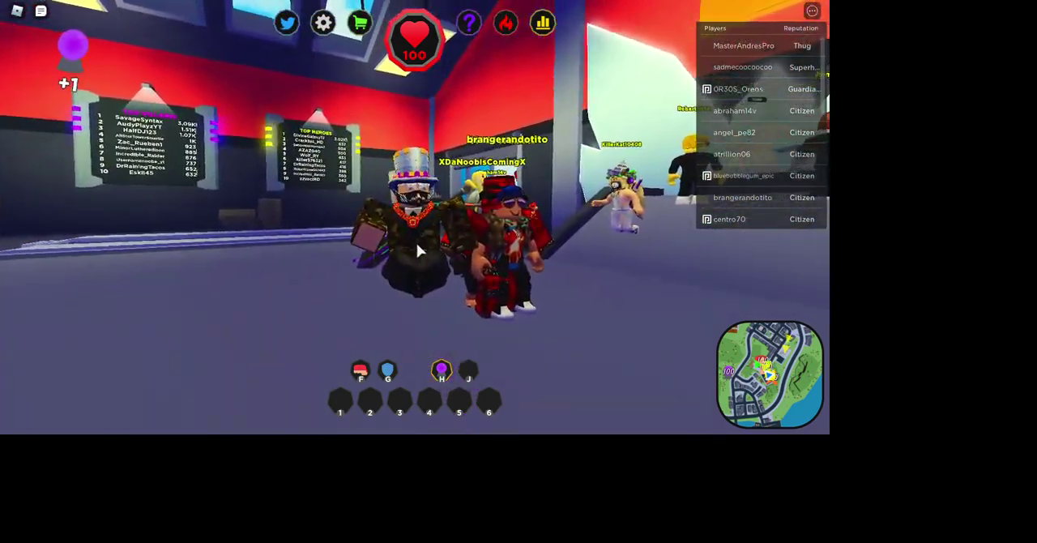
pyautogui.scroll(2, 420, 251)
pyautogui.scroll(-3, 420, 251)
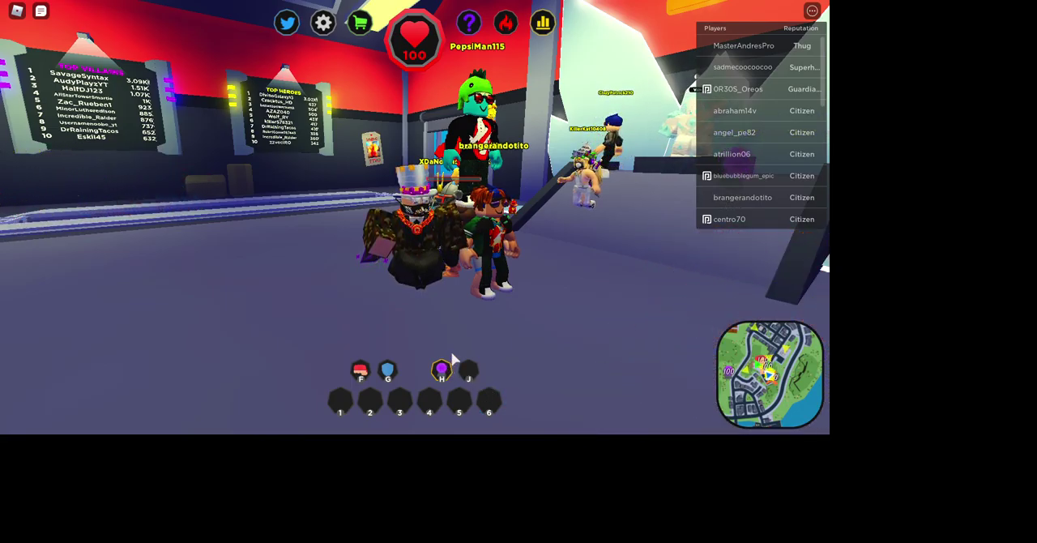
pyautogui.click(468, 22)
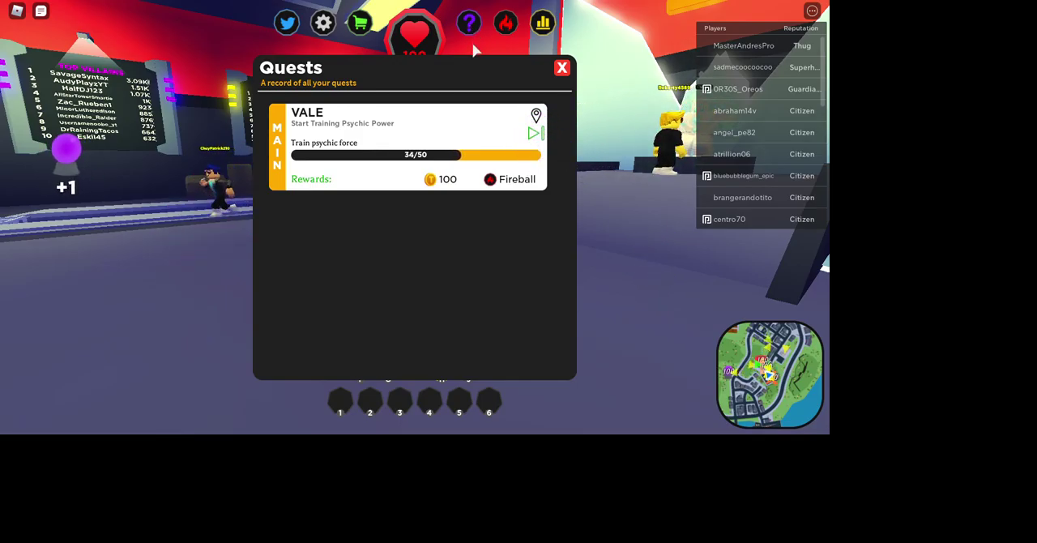
# Step: Recheck the completed psychic force quest, then walk up the HQ ramp to Vale
pyautogui.click(476, 28)
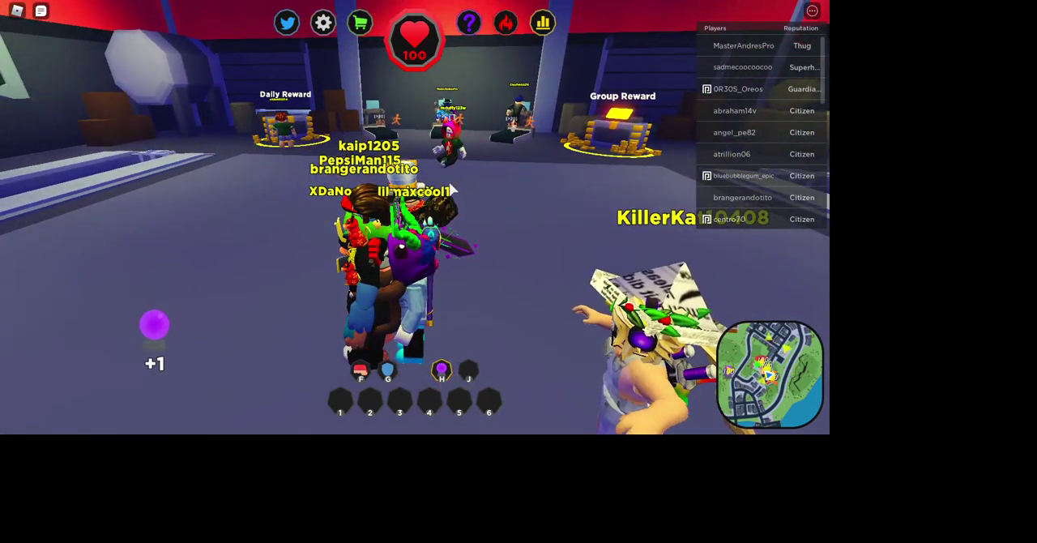
pyautogui.moveTo(452, 188); pyautogui.dragTo(243, 195)
pyautogui.moveTo(450, 188); pyautogui.dragTo(442, 197)
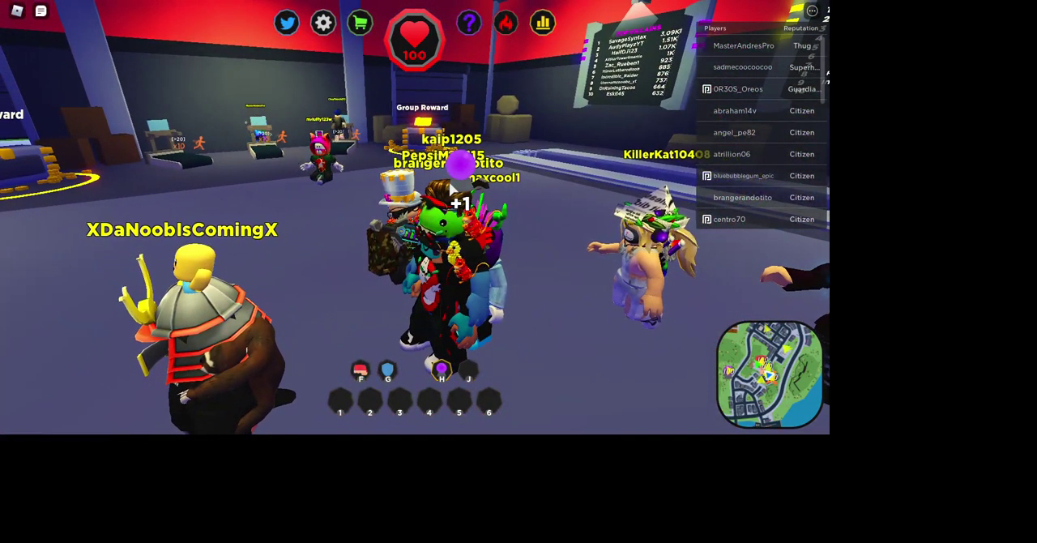
pyautogui.moveTo(443, 196)
pyautogui.mouseDown()
pyautogui.moveTo(453, 198)
pyautogui.moveTo(452, 171)
pyautogui.mouseUp()
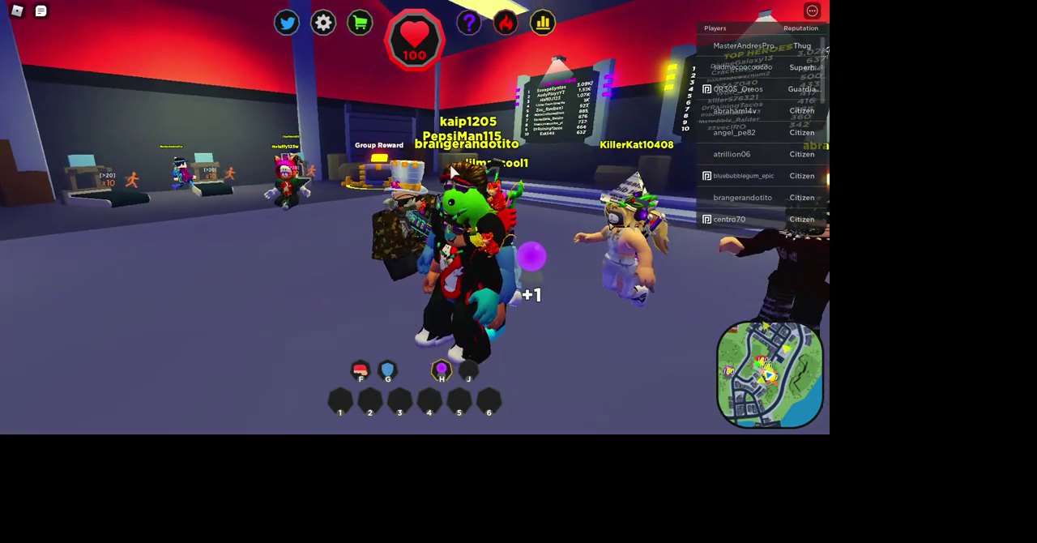
pyautogui.click(471, 22)
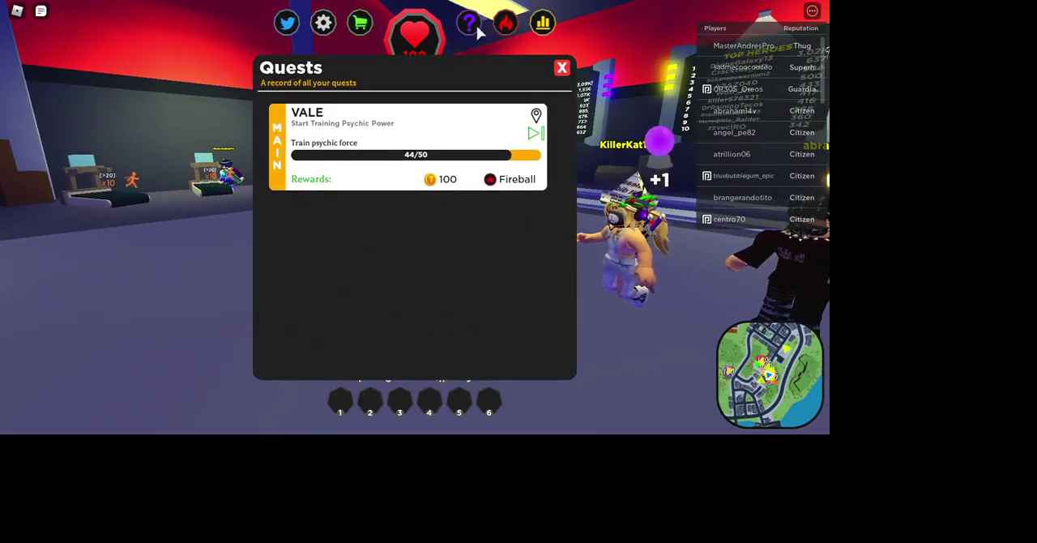
pyautogui.click(470, 23)
pyautogui.moveTo(453, 198)
pyautogui.mouseDown()
pyautogui.moveTo(421, 195)
pyautogui.moveTo(581, 120)
pyautogui.mouseUp()
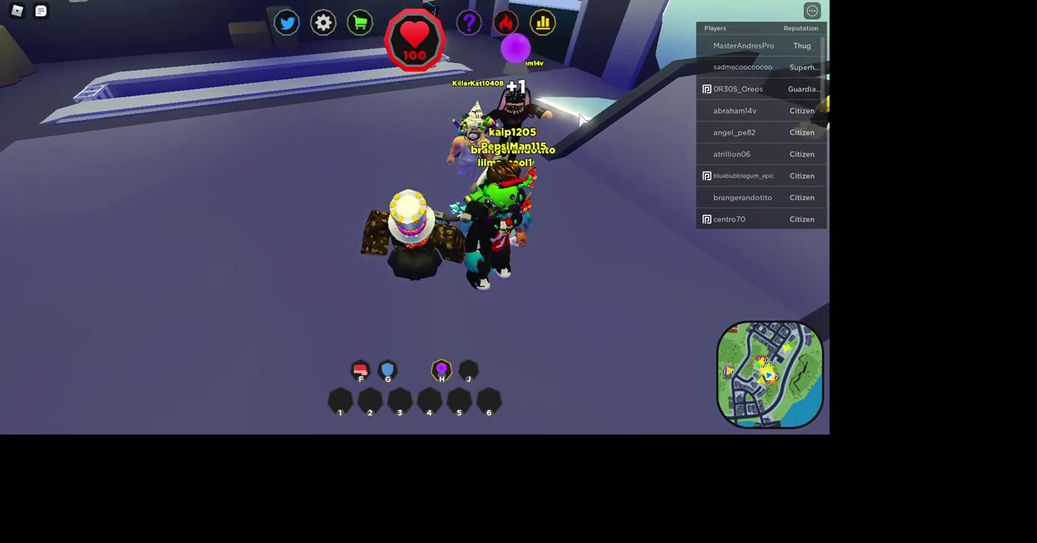
pyautogui.moveTo(582, 120); pyautogui.dragTo(581, 120)
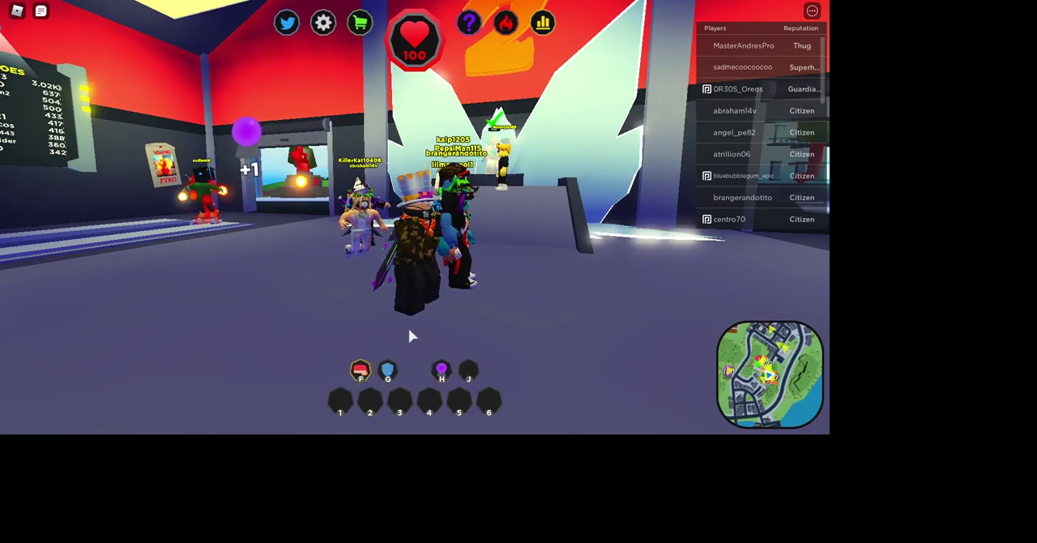
pyautogui.press('w')
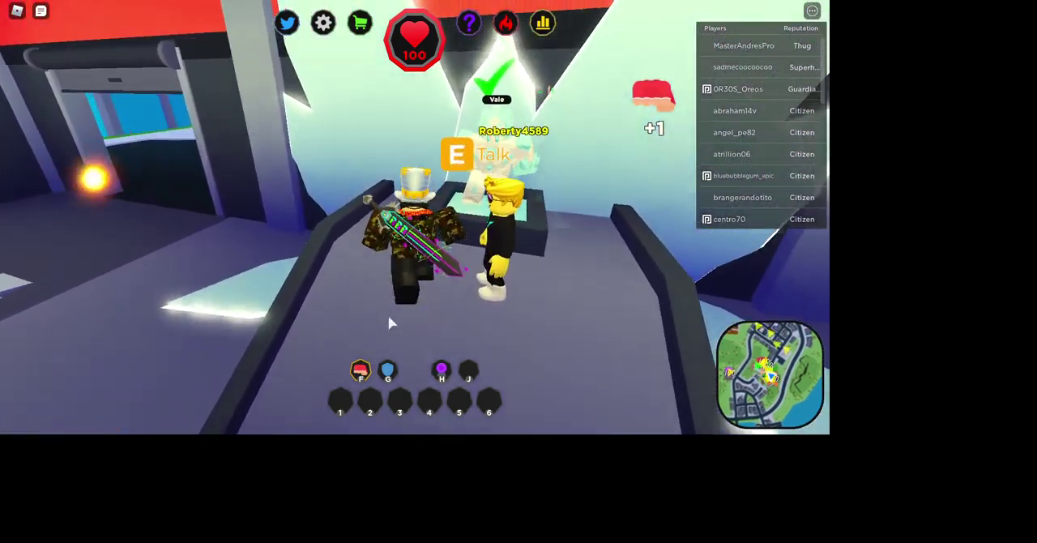
pyautogui.scroll(2, 389, 321)
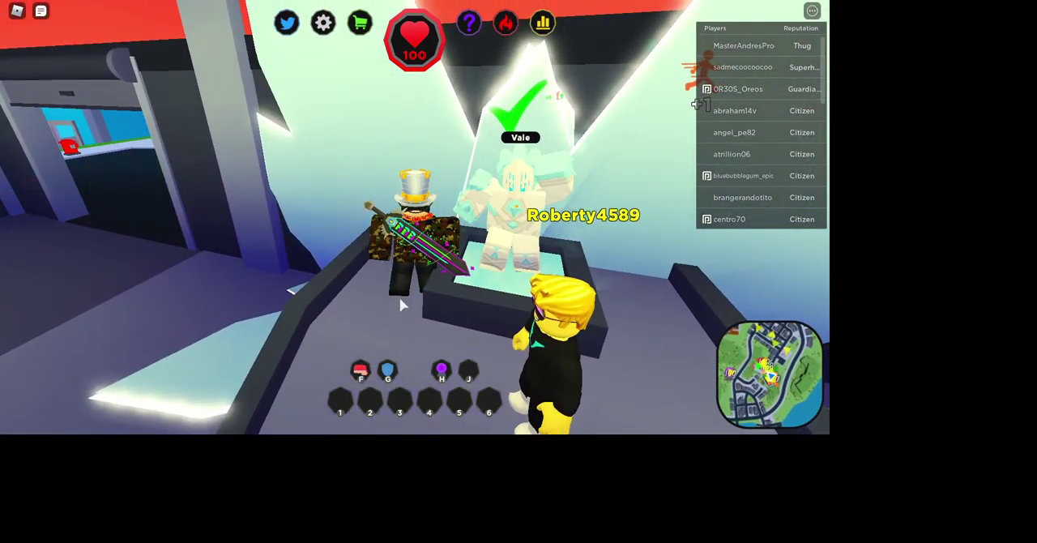
# Step: Talk to Vale and collect the 100-coin quest reward
pyautogui.press('e')
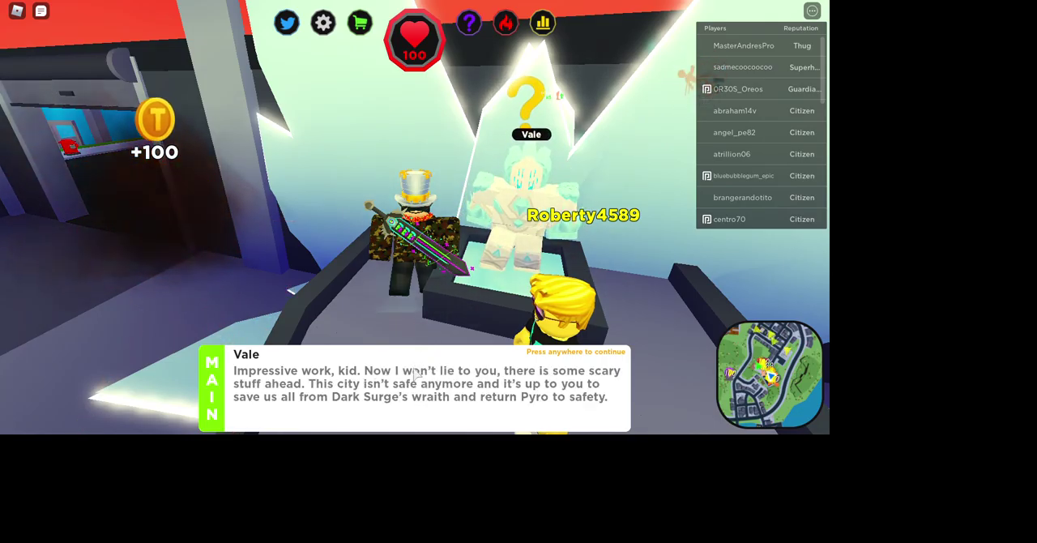
pyautogui.click(403, 304)
pyautogui.click(417, 376)
# Step: Head down the ramp toward the exit door, firing fireballs and a special power
pyautogui.press('s')
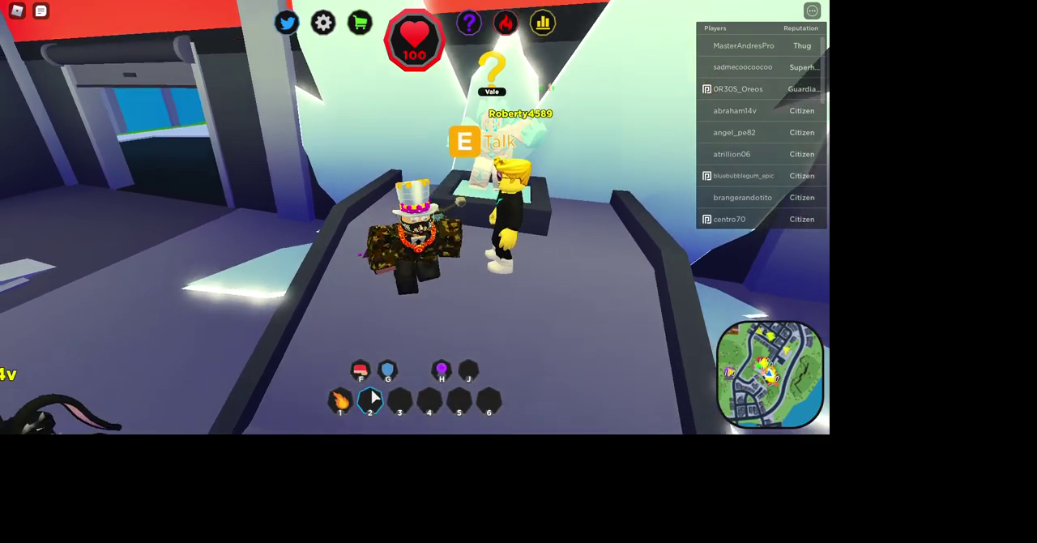
pyautogui.press('s')
pyautogui.moveTo(373, 292); pyautogui.dragTo(567, 291)
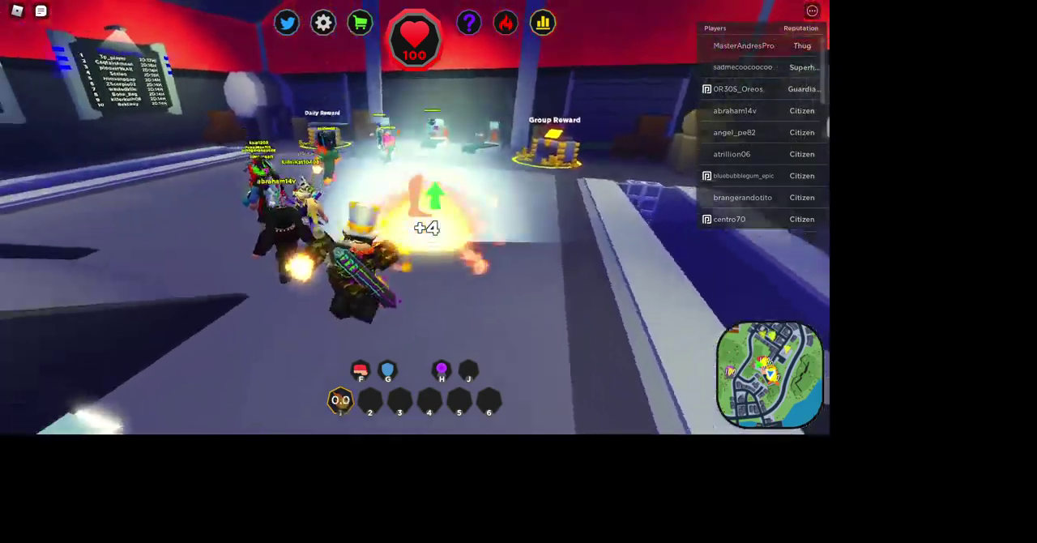
pyautogui.click(415, 243)
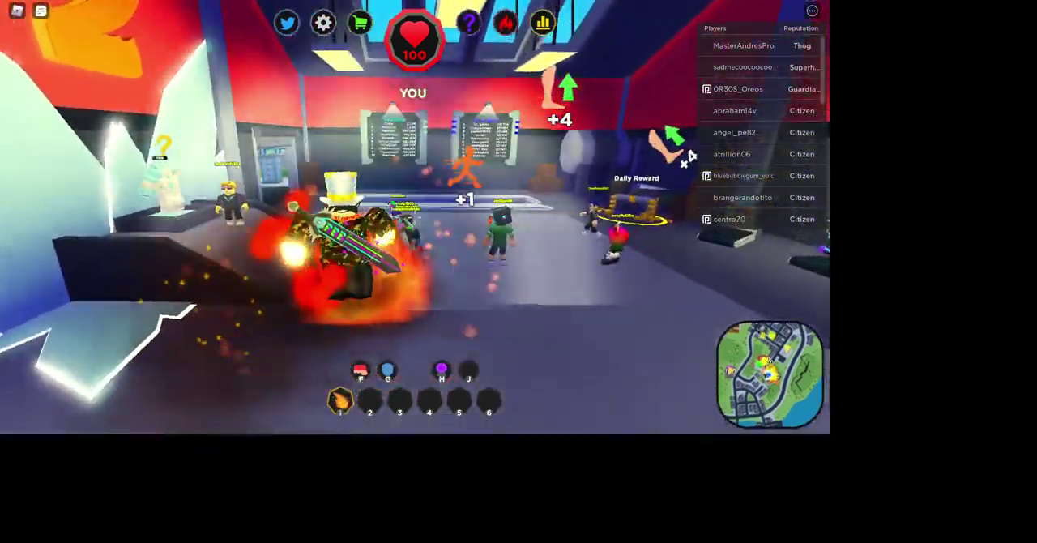
pyautogui.press('h')
pyautogui.moveTo(567, 243); pyautogui.dragTo(324, 243)
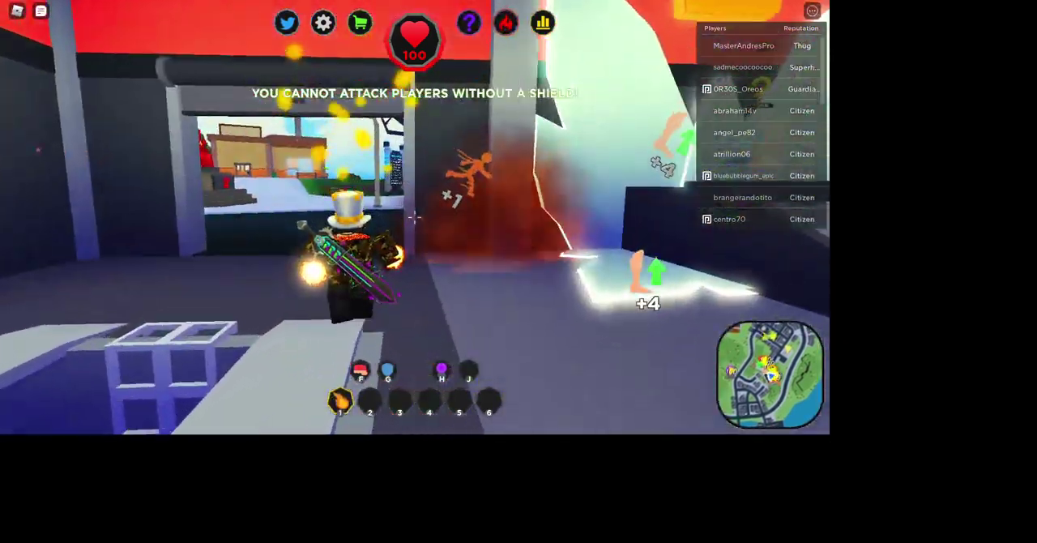
pyautogui.press('w')
pyautogui.press('w')
# Step: Walk into the park and review the statistics: 55 Strength and 85 coins
pyautogui.moveTo(486, 243); pyautogui.dragTo(324, 243)
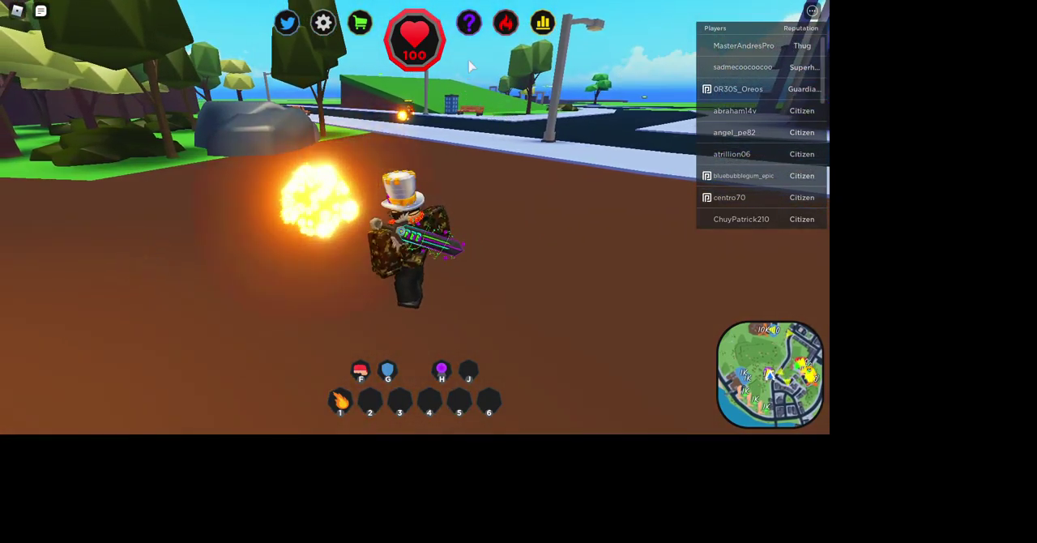
pyautogui.click(542, 22)
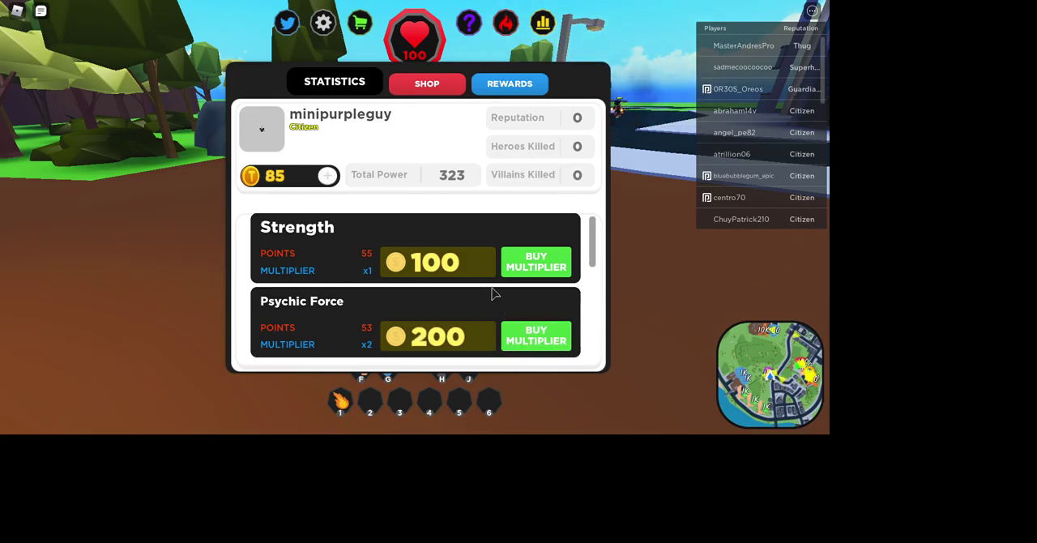
pyautogui.click(542, 22)
# Step: Cross the road and grass hill, then follow the path toward the red statue
pyautogui.press('Right')
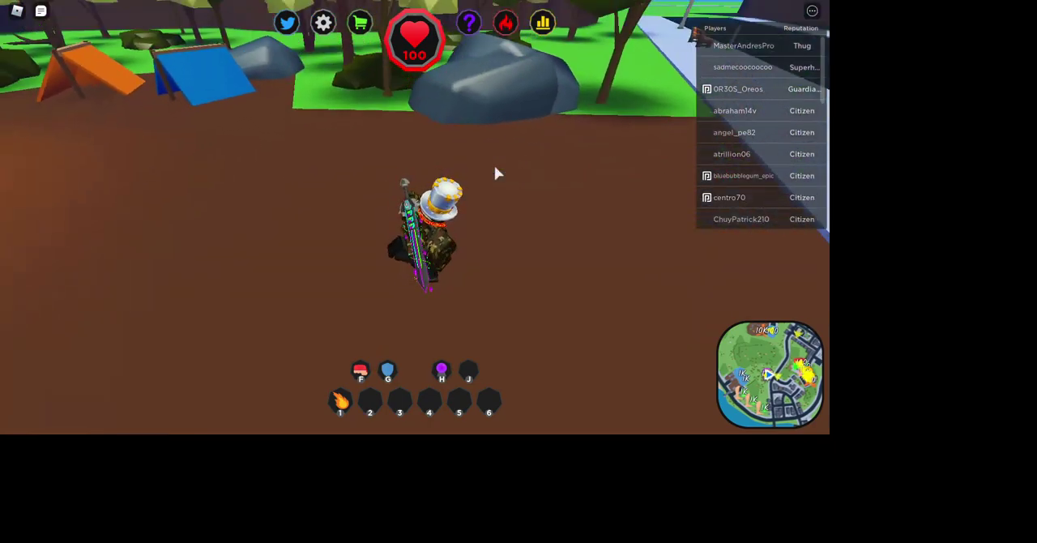
pyautogui.press('w')
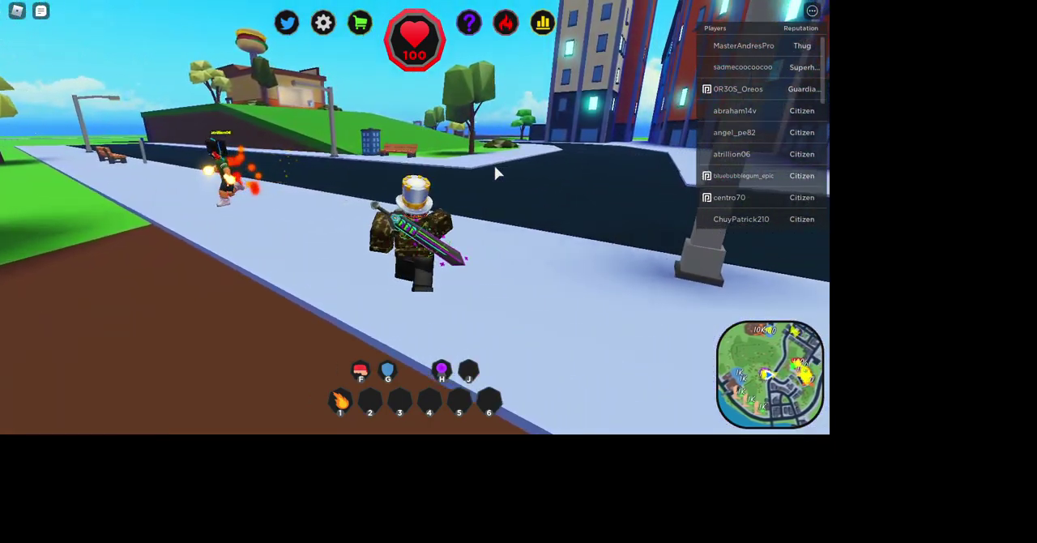
pyautogui.press('w')
pyautogui.click(414, 216)
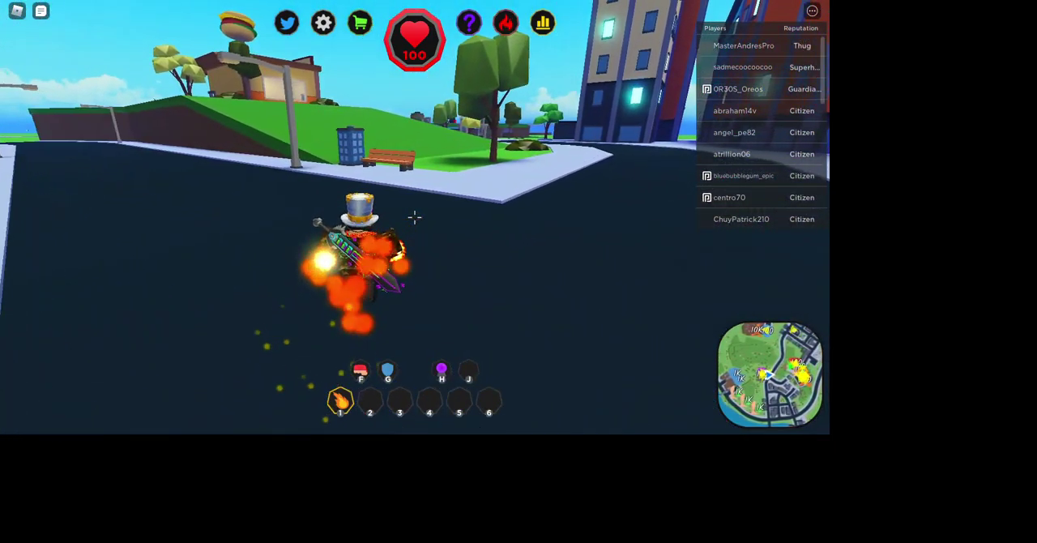
pyautogui.press('w')
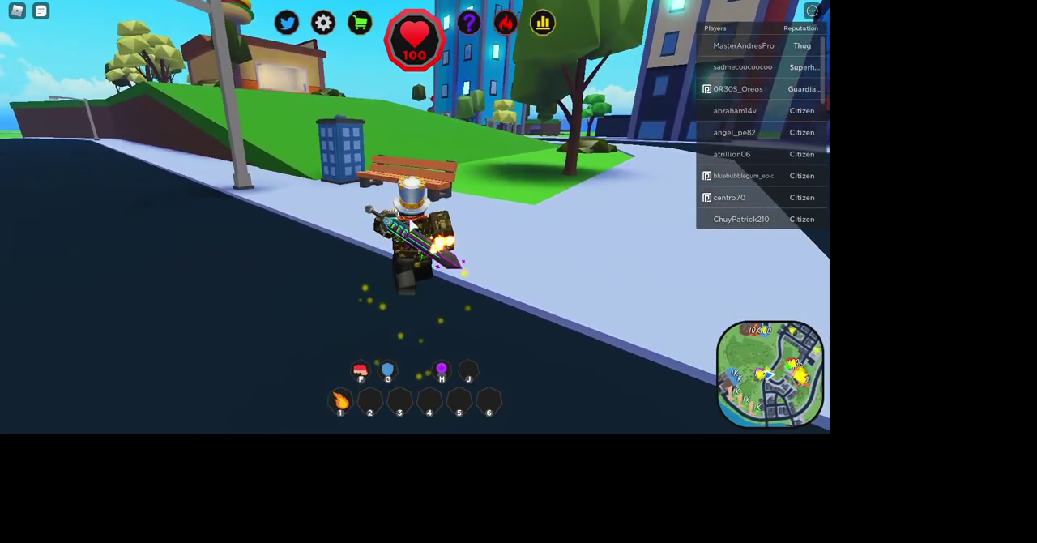
pyautogui.press('w')
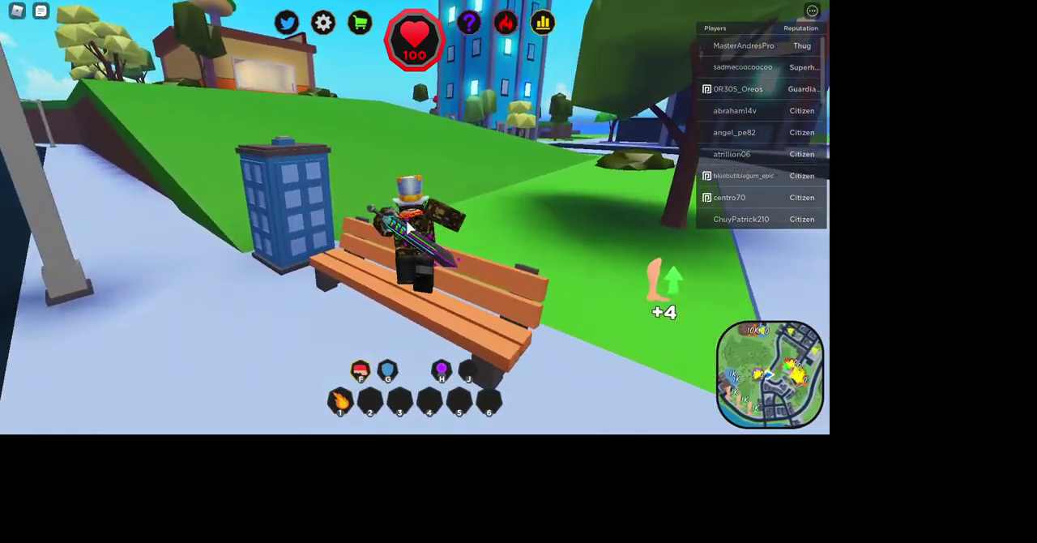
pyautogui.press('w')
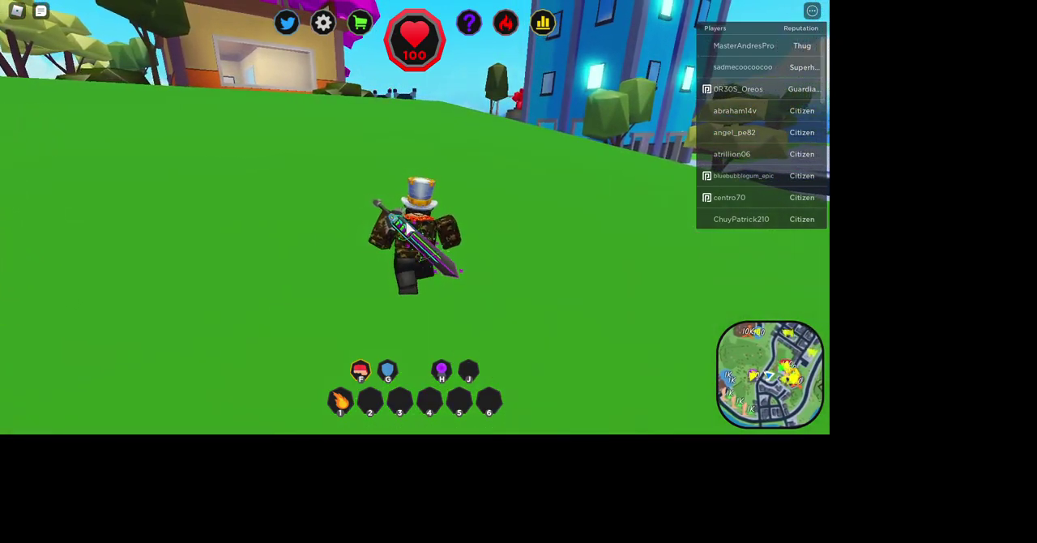
pyautogui.press('w')
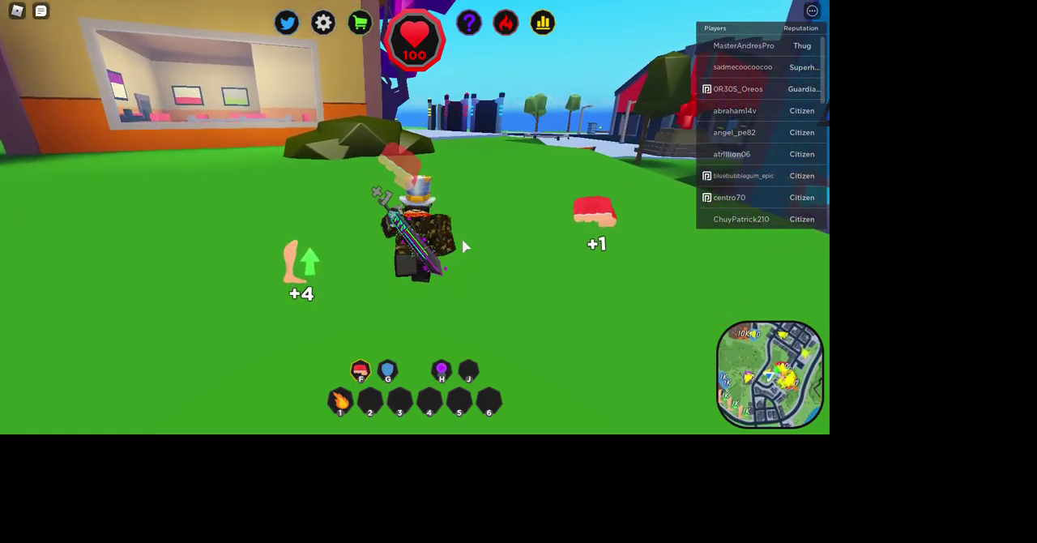
pyautogui.press('w')
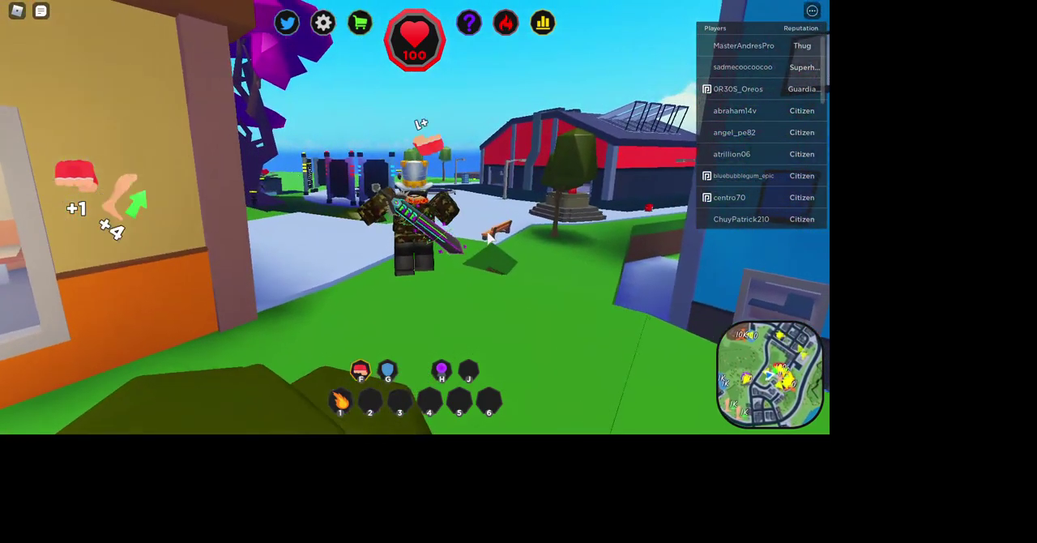
pyautogui.press('w')
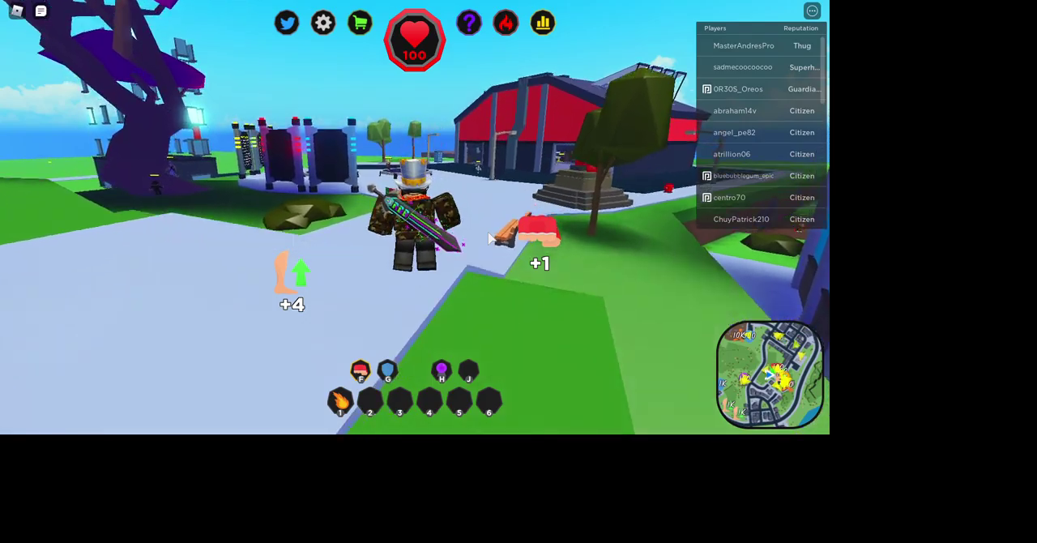
pyautogui.press('w')
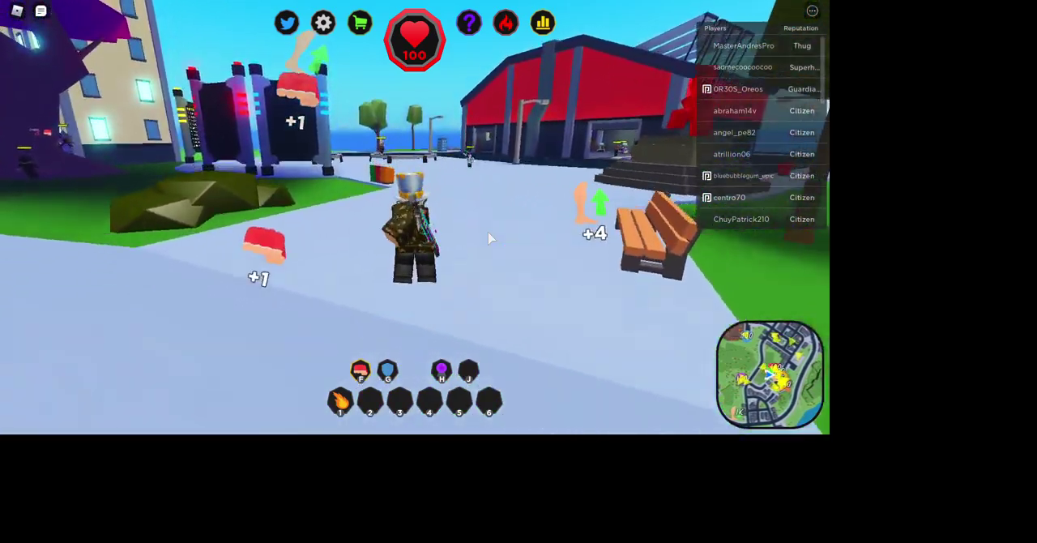
pyautogui.press('w')
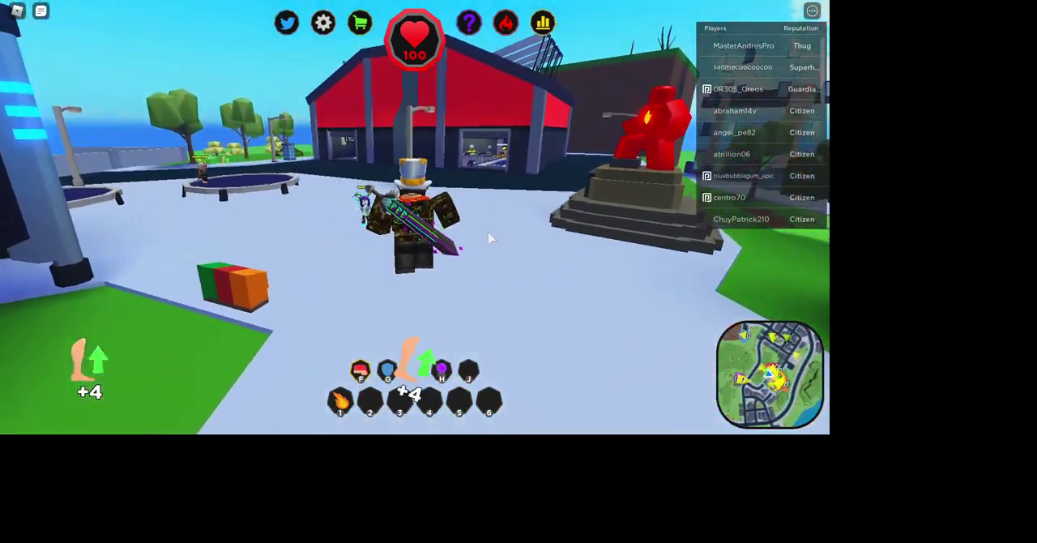
# Step: Unleash the rock-eruption and explosion powers on the way to the red building
pyautogui.press('g')
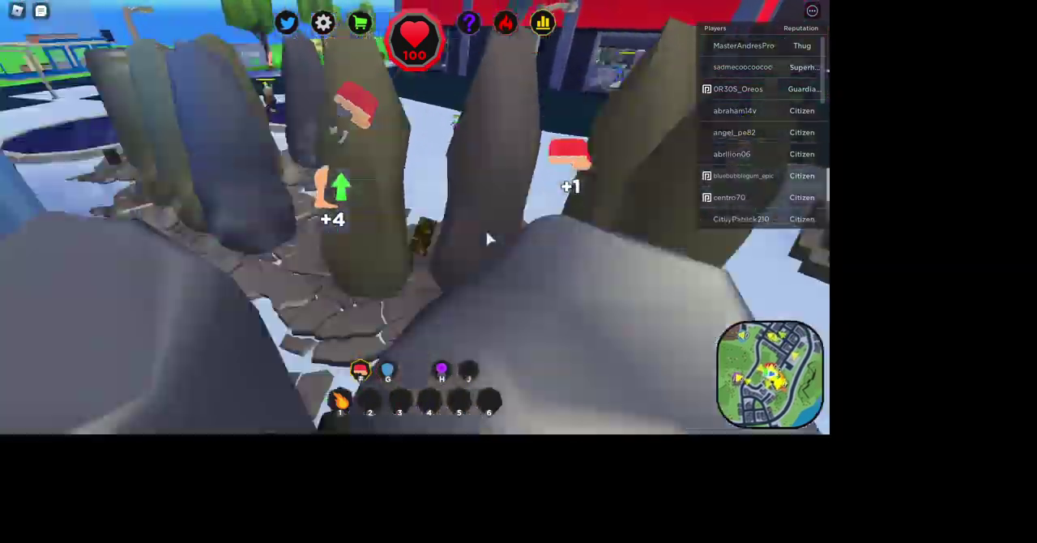
pyautogui.moveTo(489, 238); pyautogui.dragTo(489, 238)
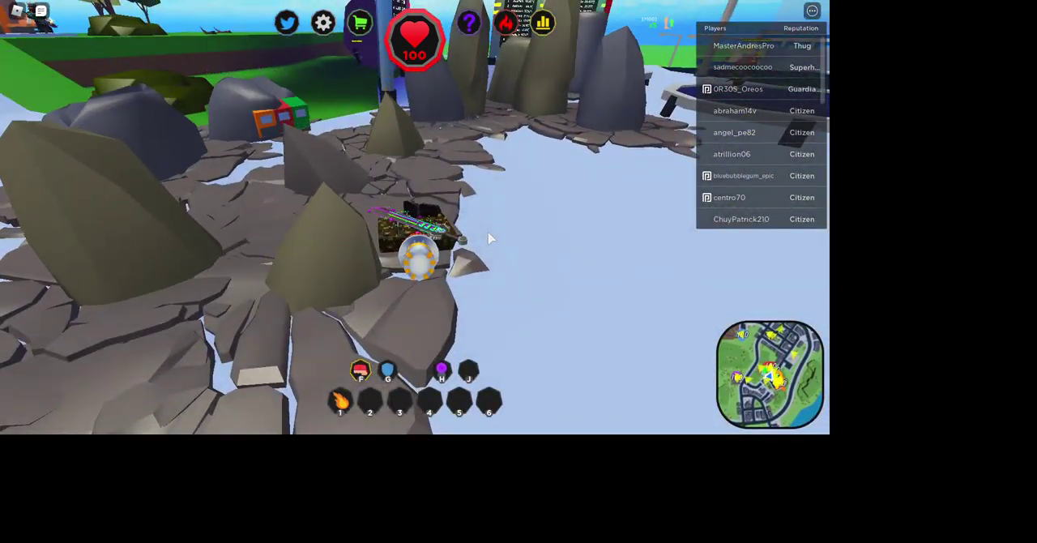
pyautogui.press('w')
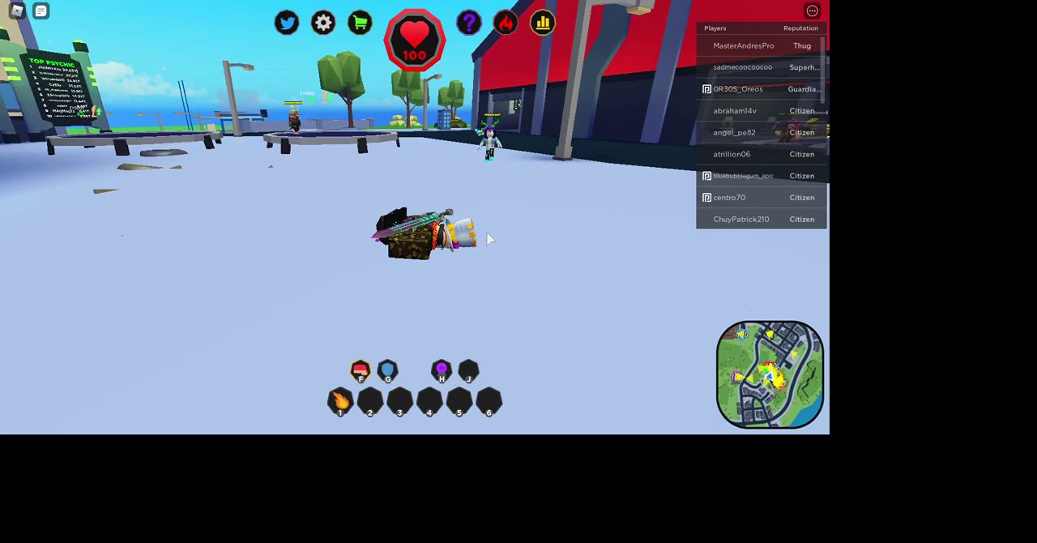
pyautogui.press('1')
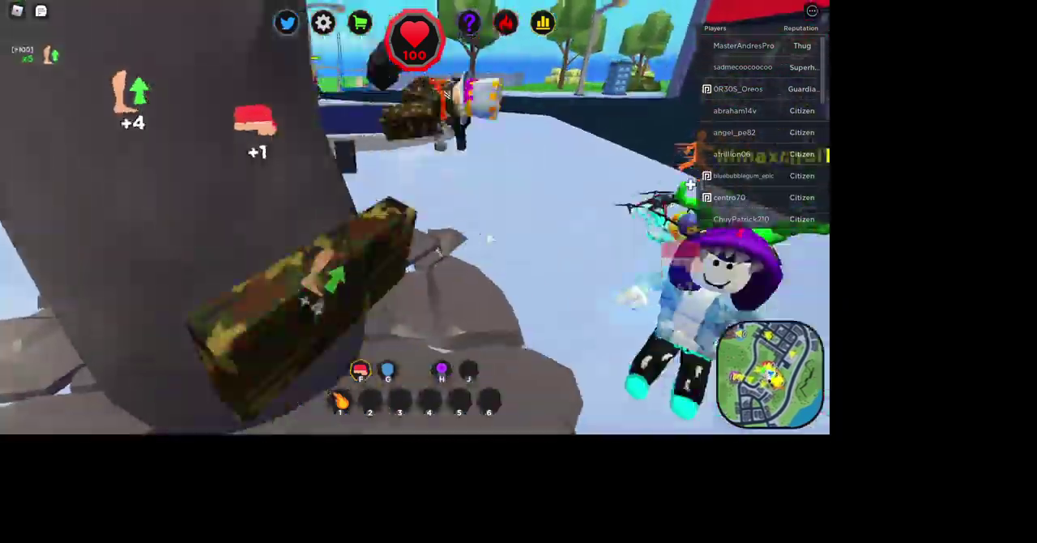
pyautogui.press('1')
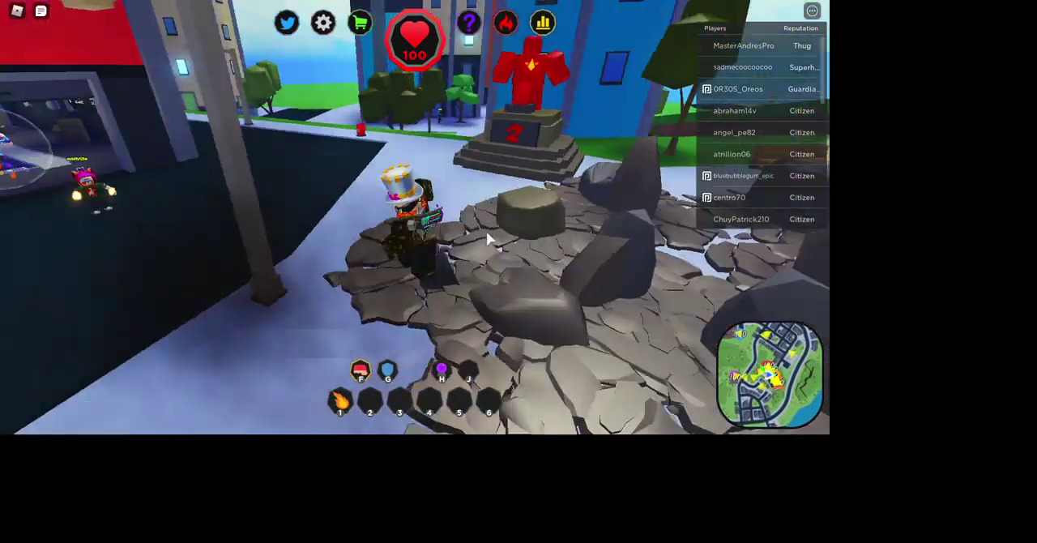
pyautogui.moveTo(490, 239); pyautogui.dragTo(490, 235)
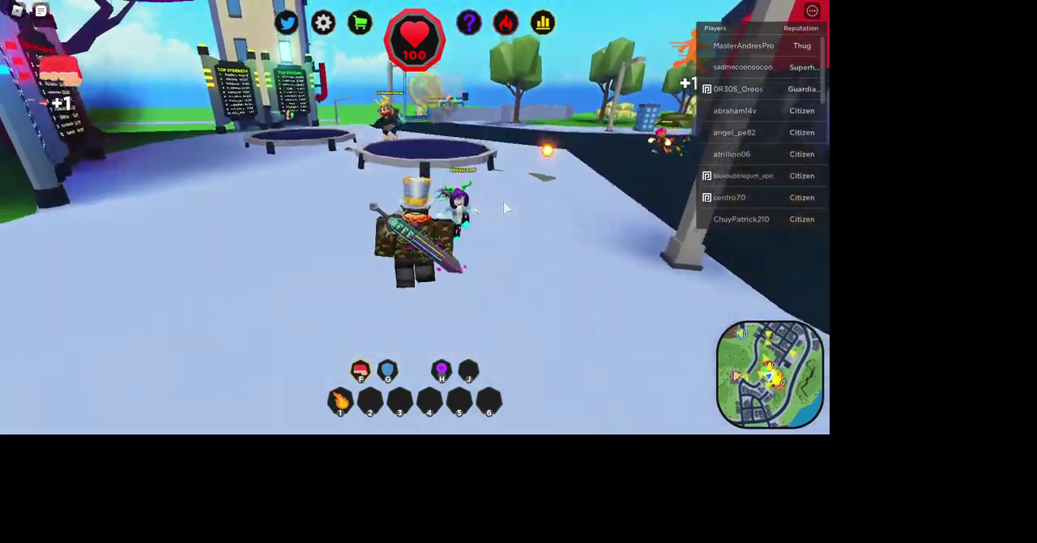
# Step: Train on the x20 strength pad for +20 per rep, then face headquarters
pyautogui.press('w')
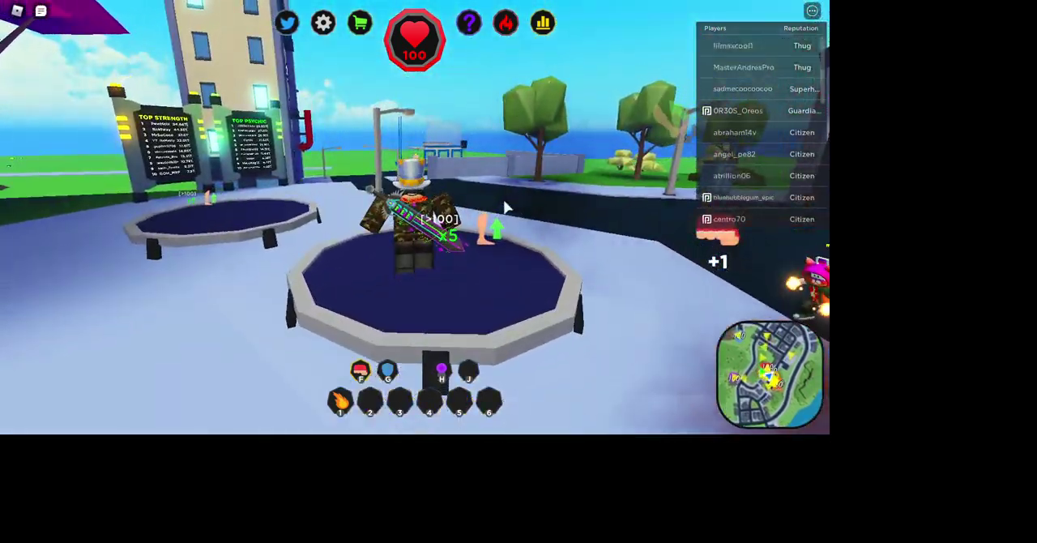
pyautogui.moveTo(505, 207); pyautogui.dragTo(506, 207)
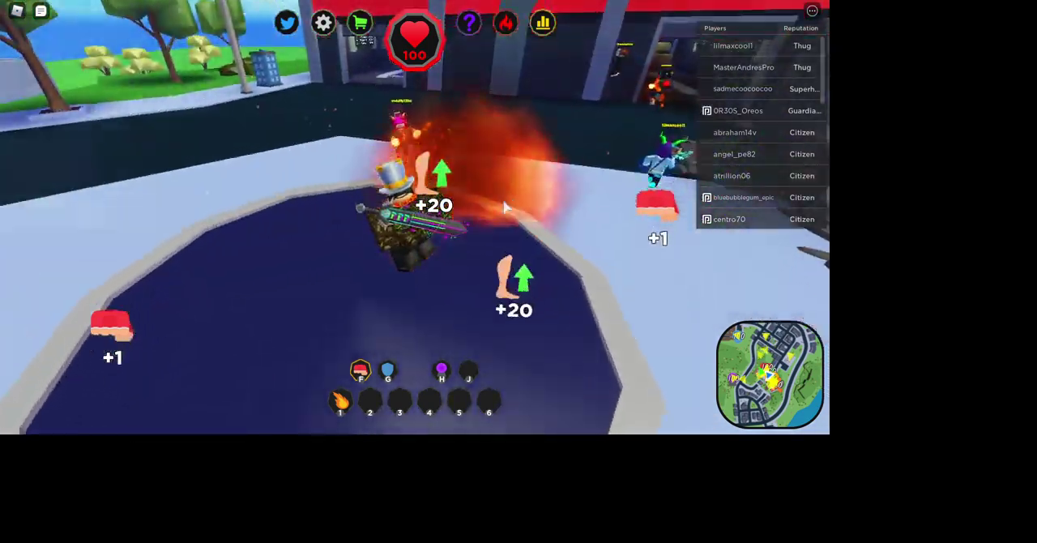
pyautogui.moveTo(505, 207); pyautogui.dragTo(505, 209)
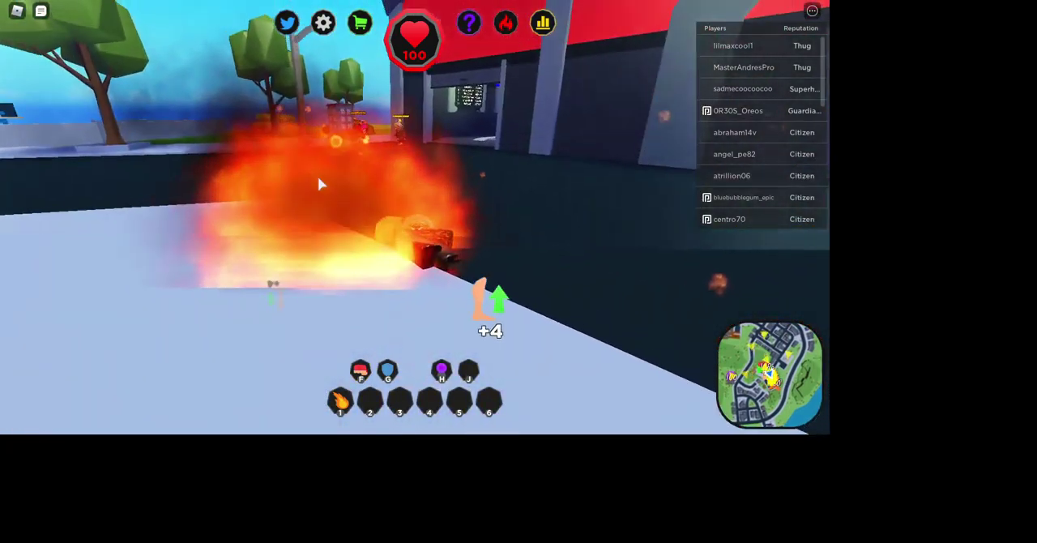
pyautogui.moveTo(489, 209)
pyautogui.mouseDown()
pyautogui.moveTo(399, 209)
pyautogui.moveTo(309, 379)
pyautogui.mouseUp()
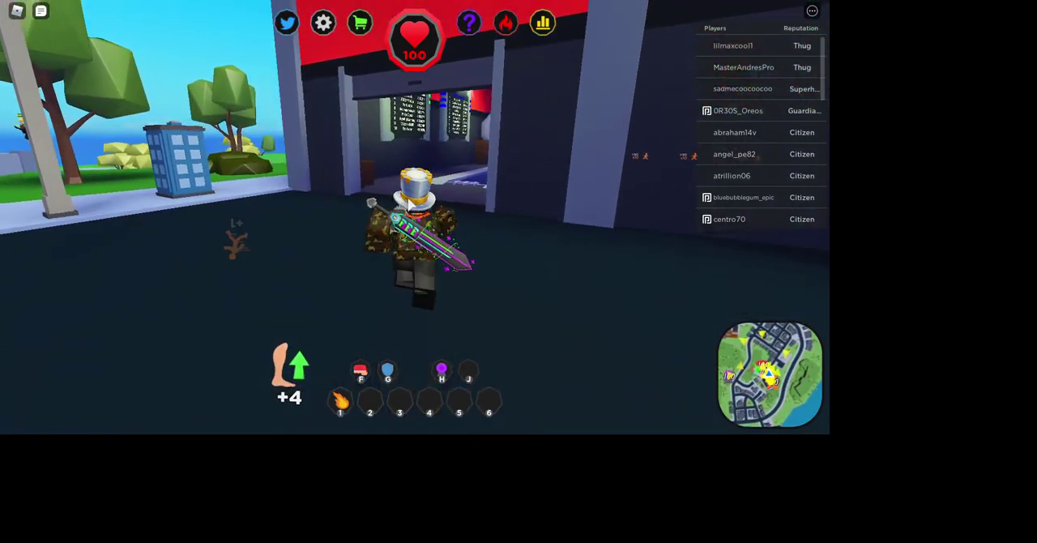
# Step: Walk past the Group Reward chest and treadmills, through the hall and up to Vale
pyautogui.press('w')
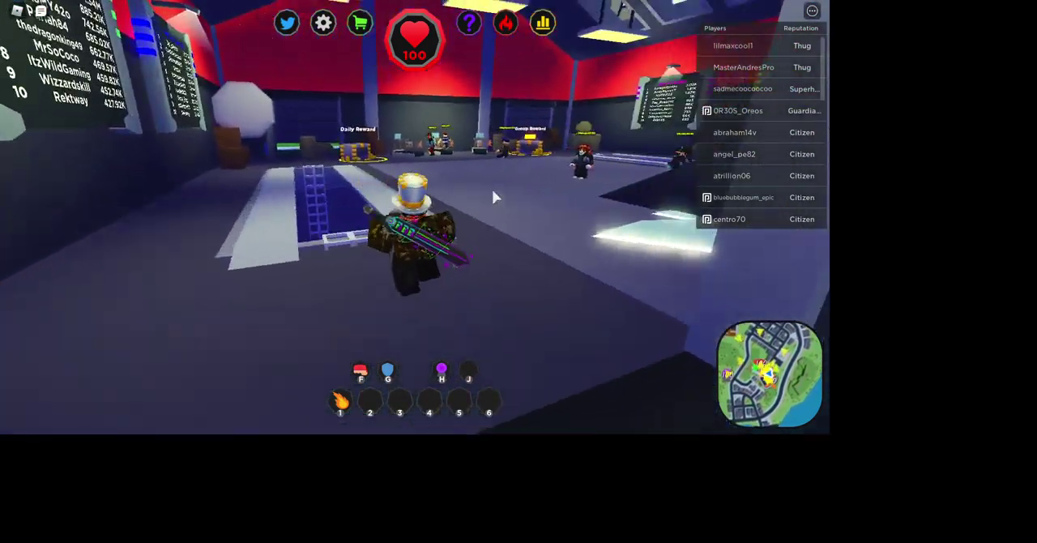
pyautogui.press('w')
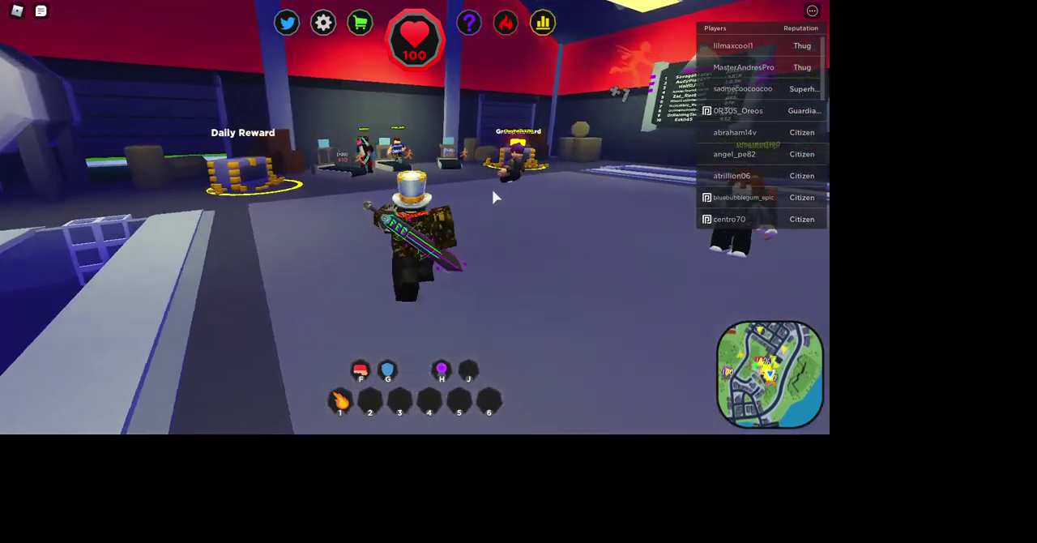
pyautogui.press('w')
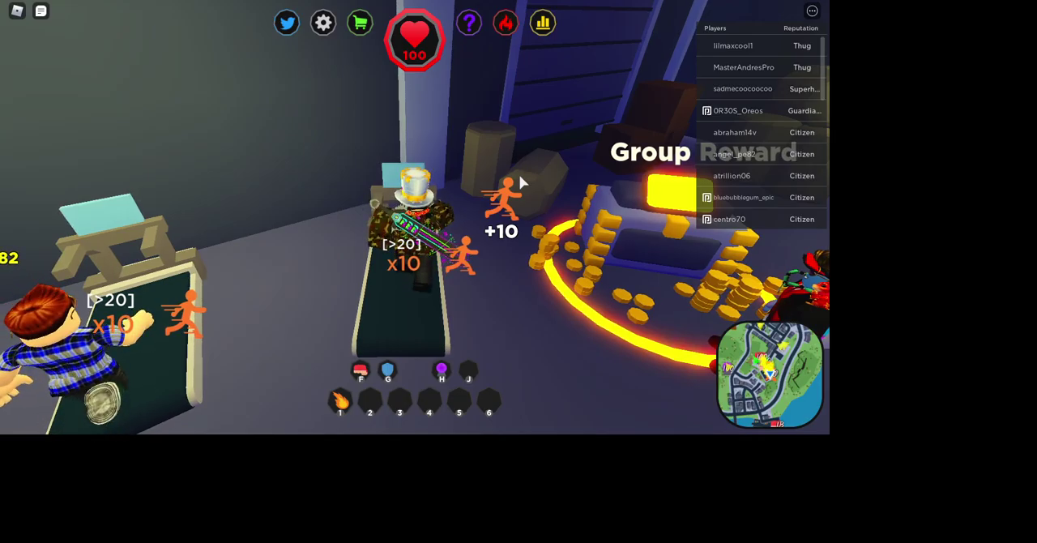
pyautogui.press('w')
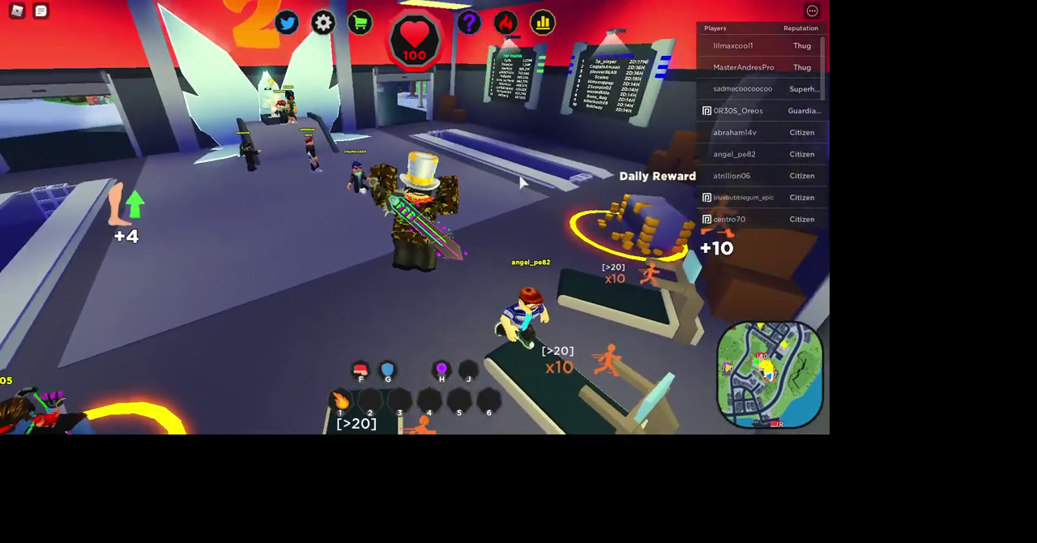
pyautogui.press('w')
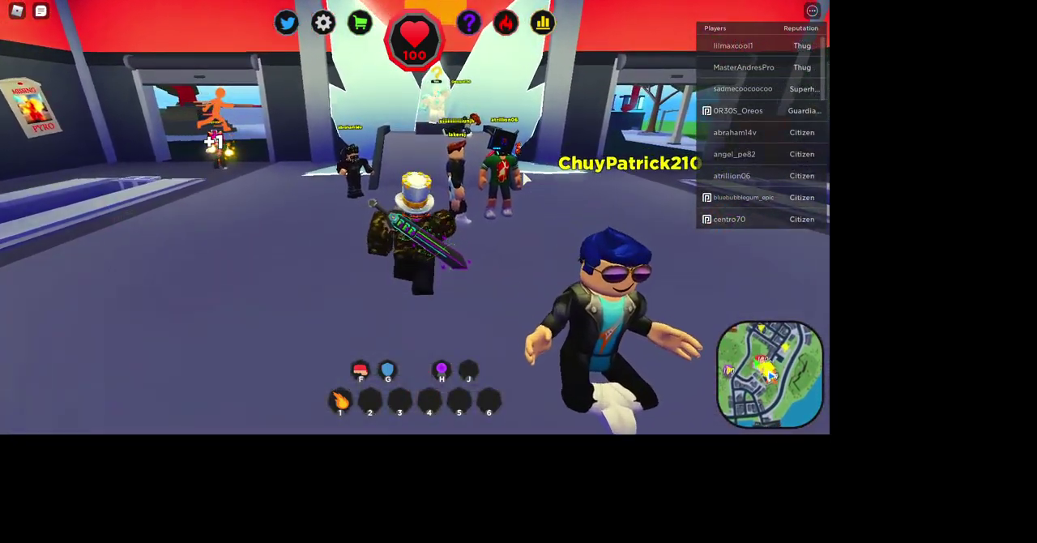
# Step: Talk to Vale through the dialogue pages and collect the 150-coin reward
pyautogui.press('w')
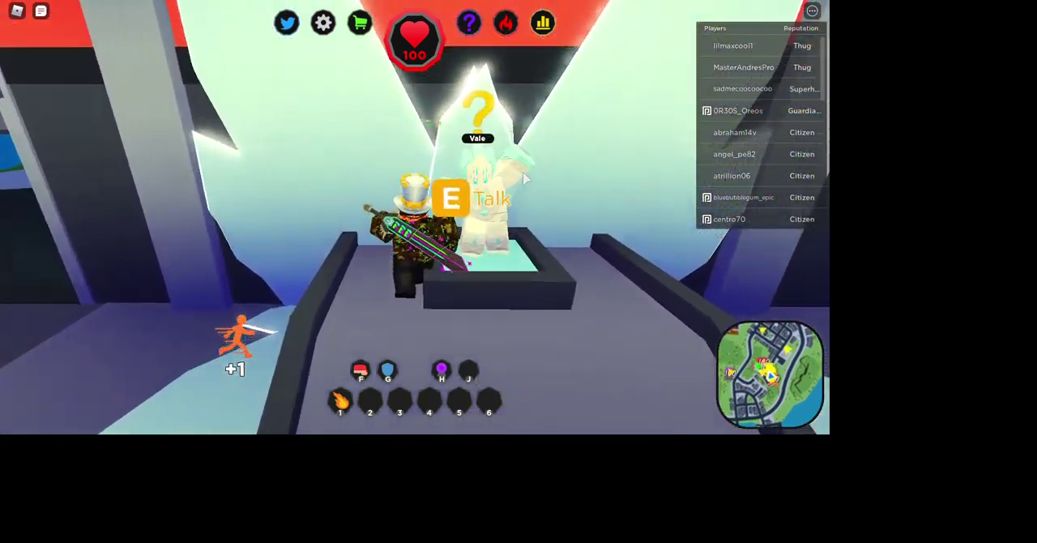
pyautogui.press('e')
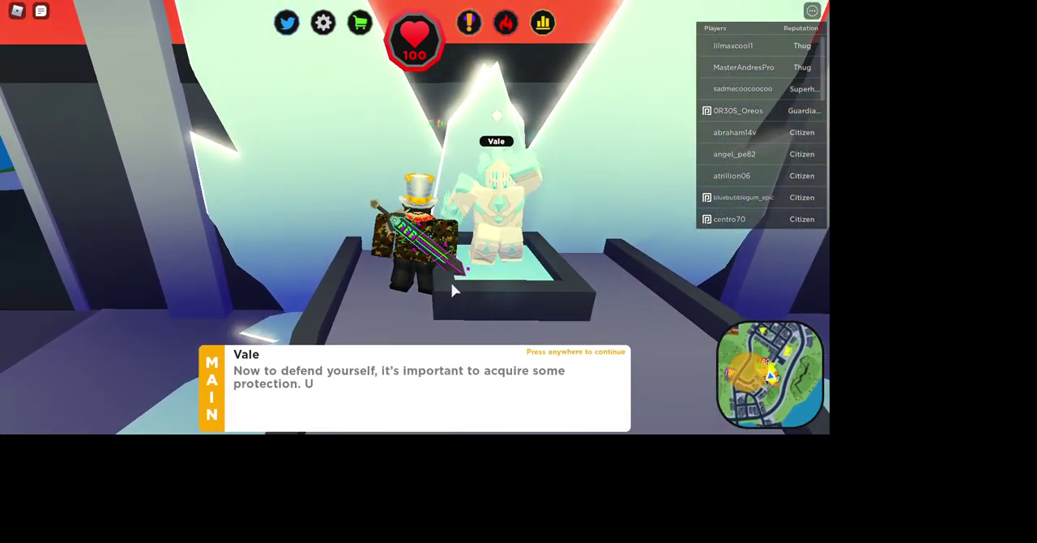
pyautogui.click(436, 386)
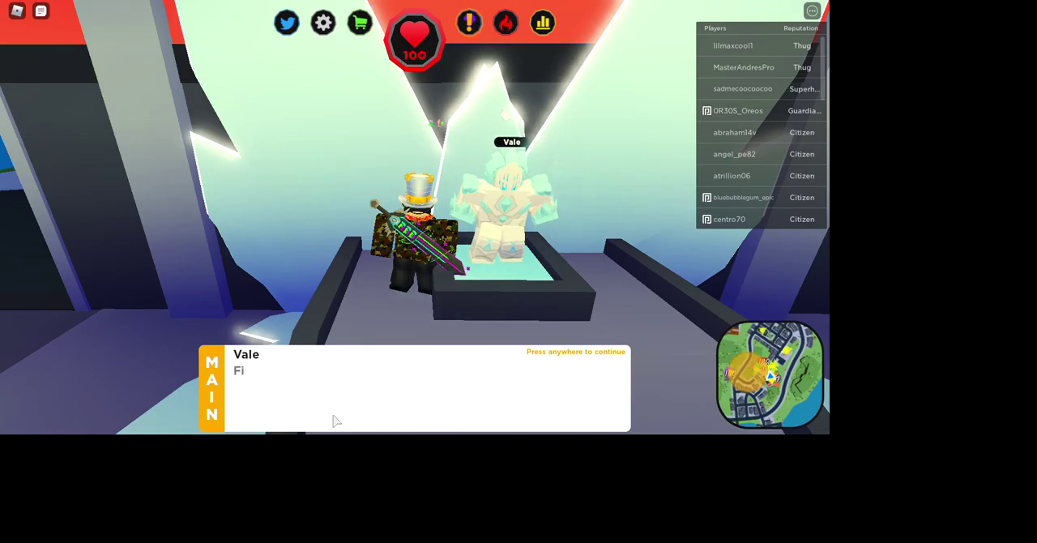
pyautogui.click(436, 387)
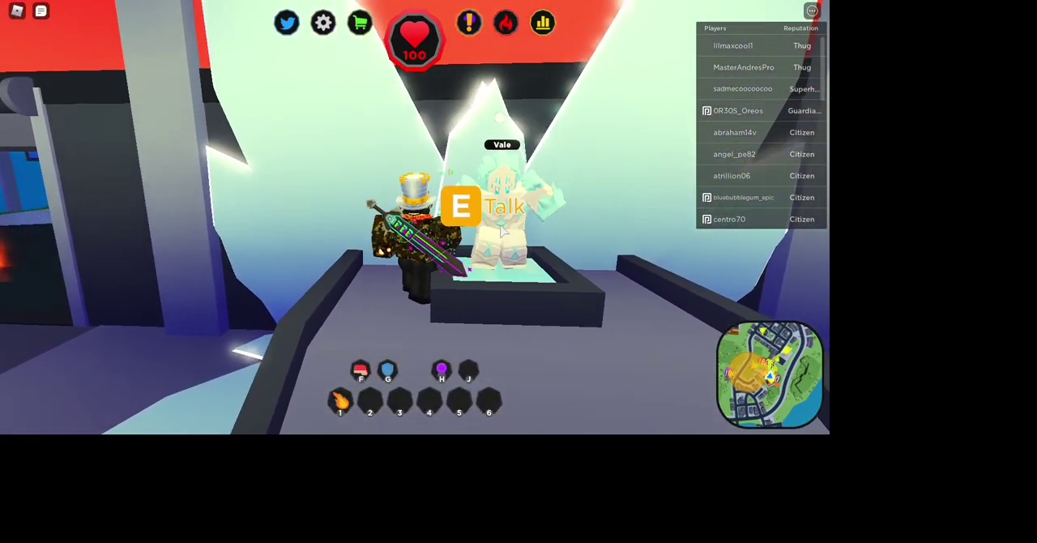
pyautogui.press('e')
pyautogui.click(458, 392)
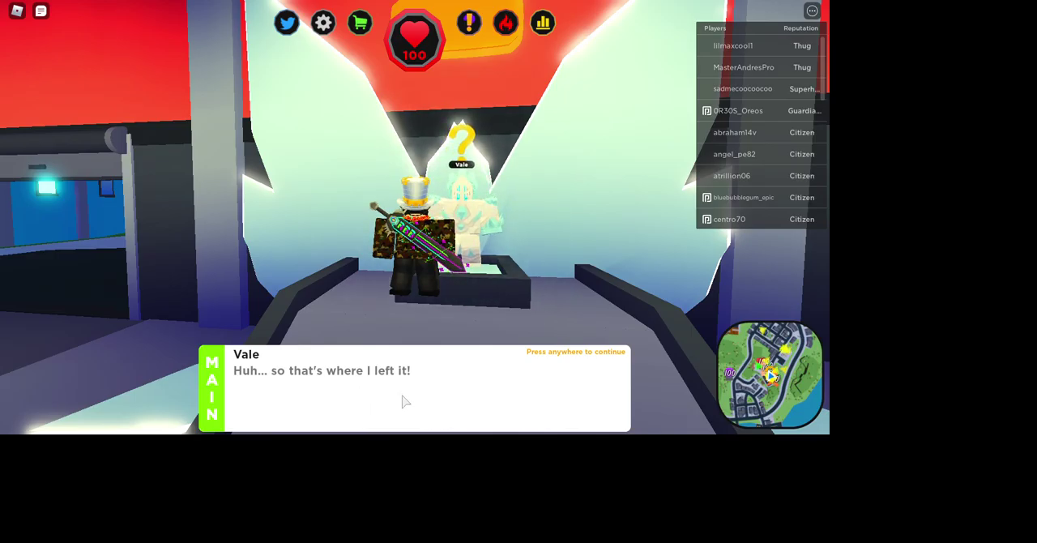
# Step: Hear Vale's next quest: find the binding-glue seller on a bench near the club
pyautogui.click(341, 354)
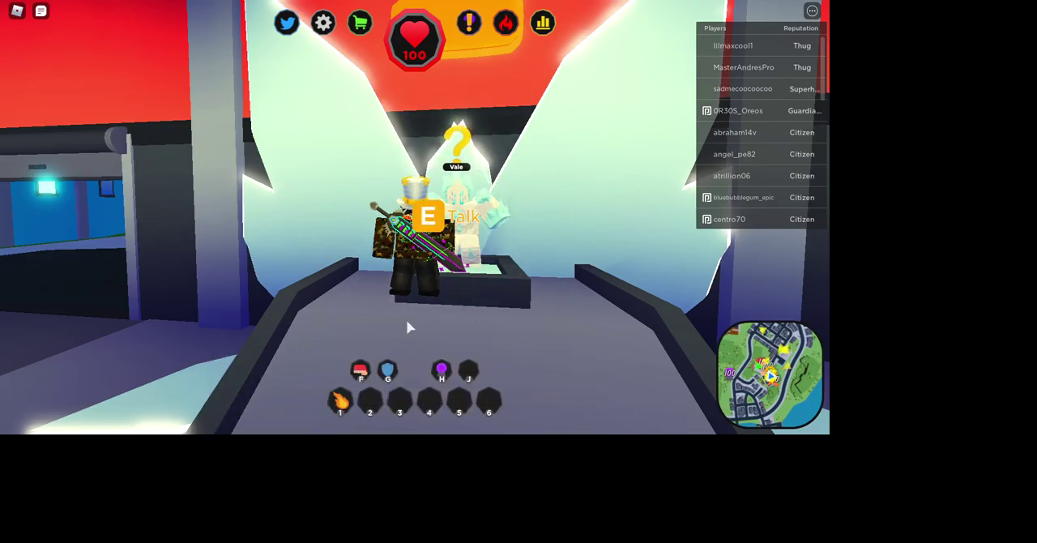
pyautogui.press('e')
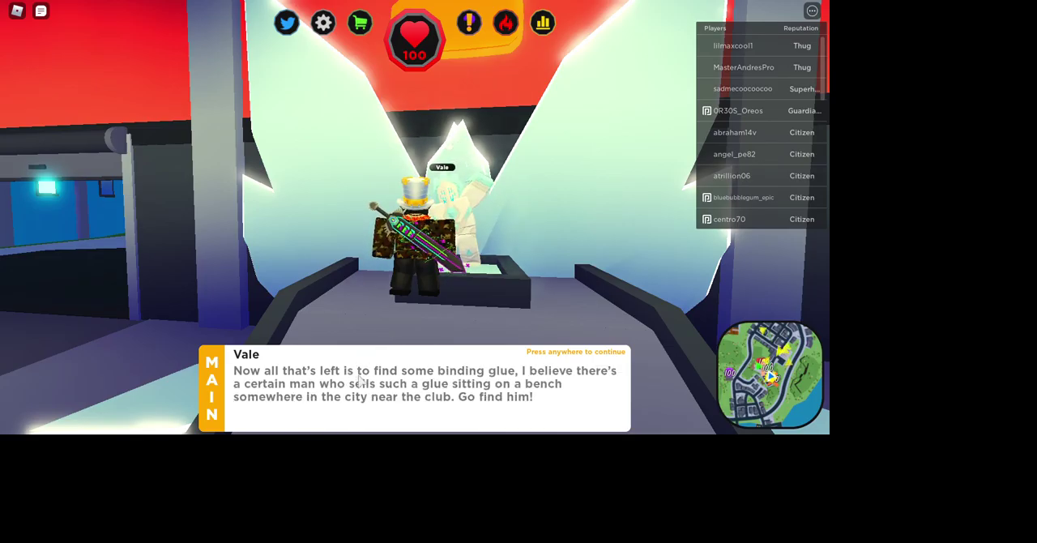
pyautogui.click(504, 378)
# Step: Leave headquarters and run along the city street toward the club, collecting 15 coins
pyautogui.press('s')
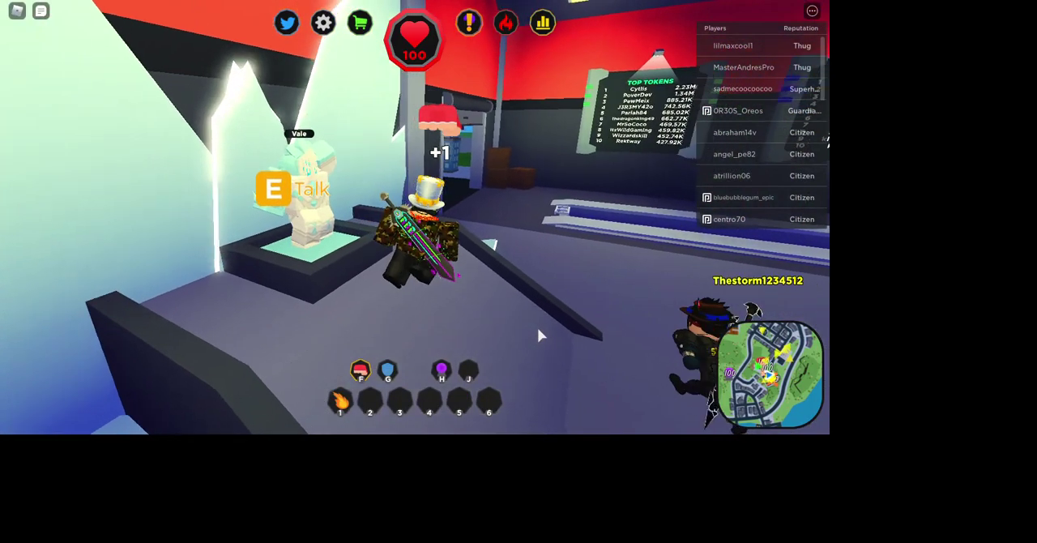
pyautogui.press('w')
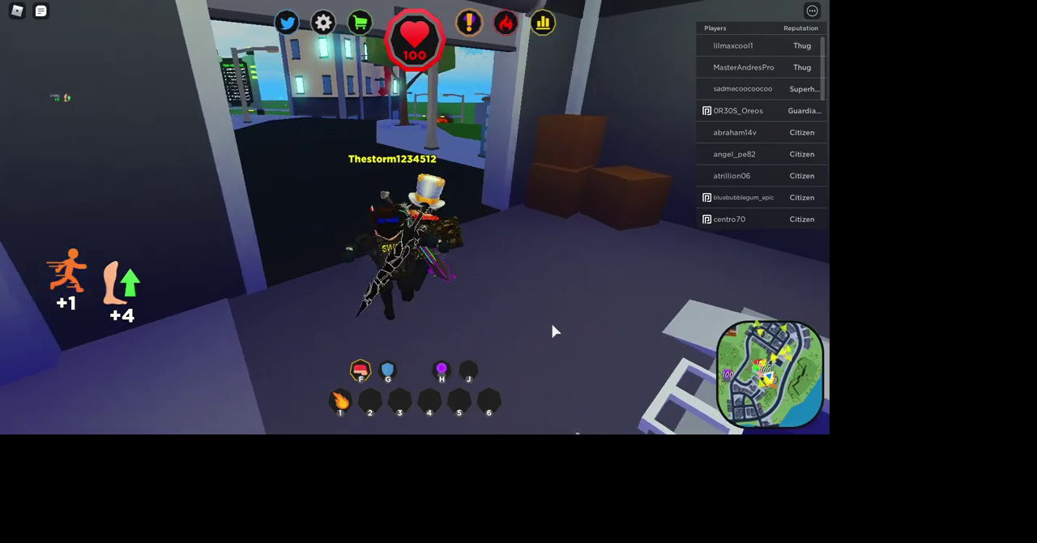
pyautogui.press('w')
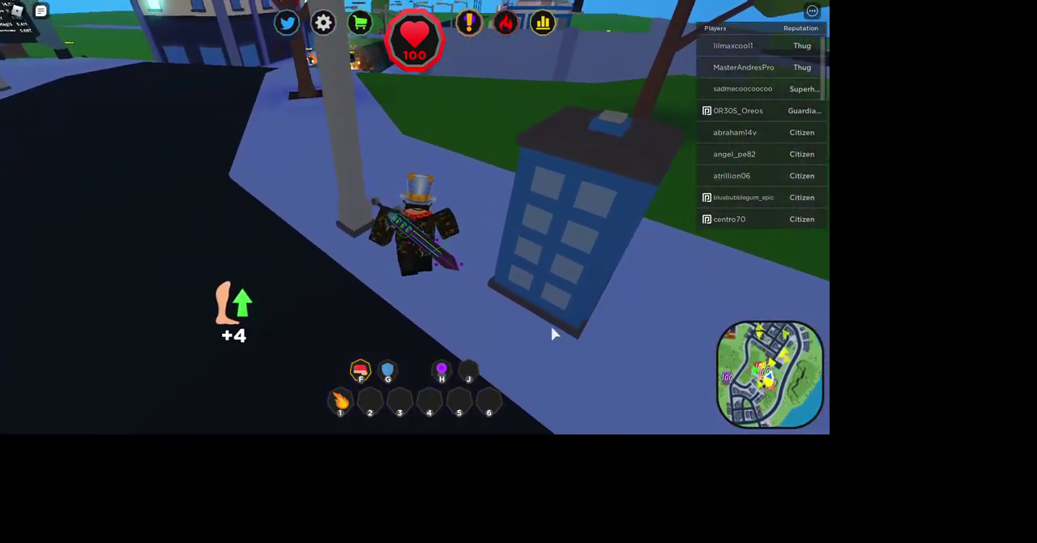
pyautogui.press('w')
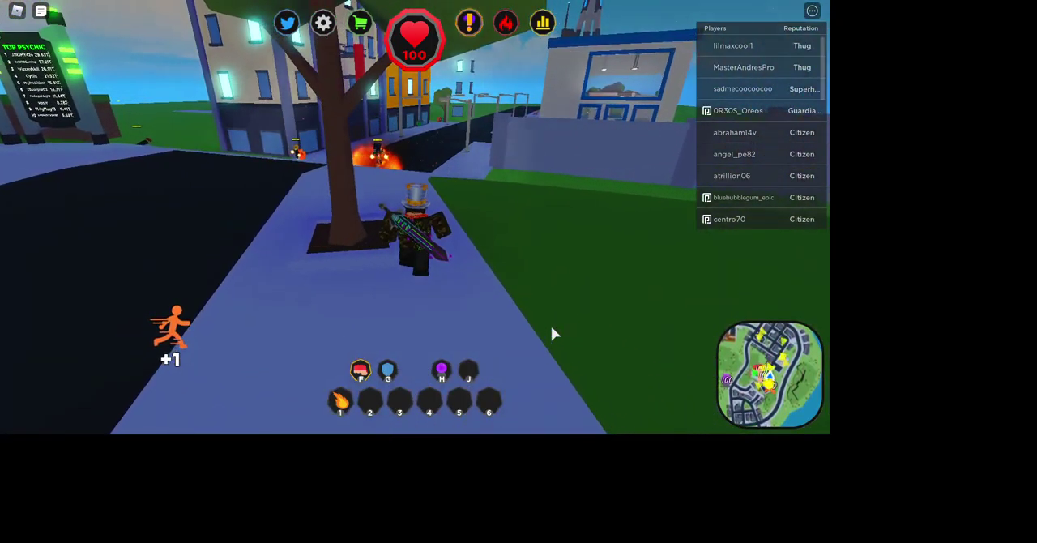
pyautogui.press('w')
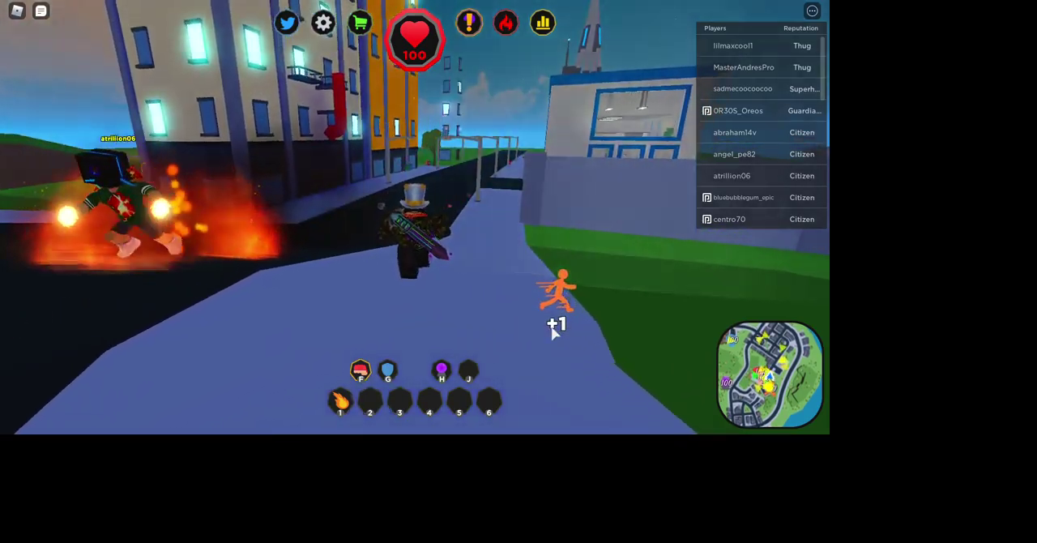
pyautogui.press('w')
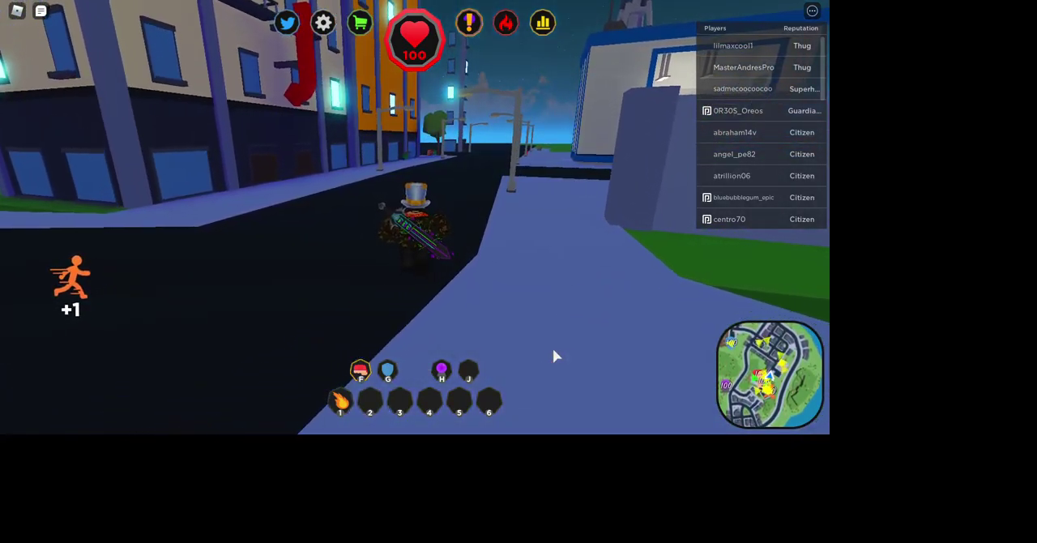
pyautogui.press('w')
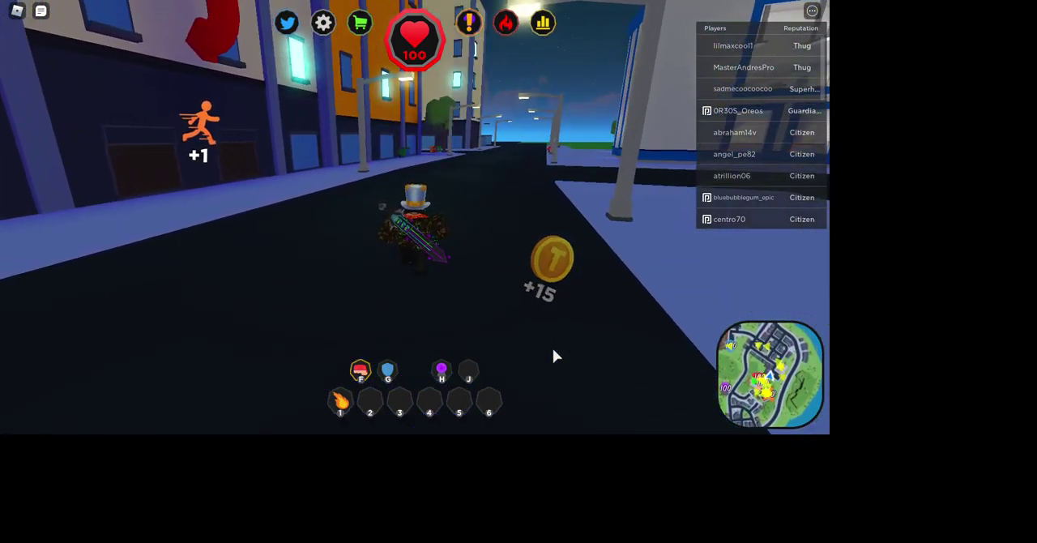
pyautogui.press('w')
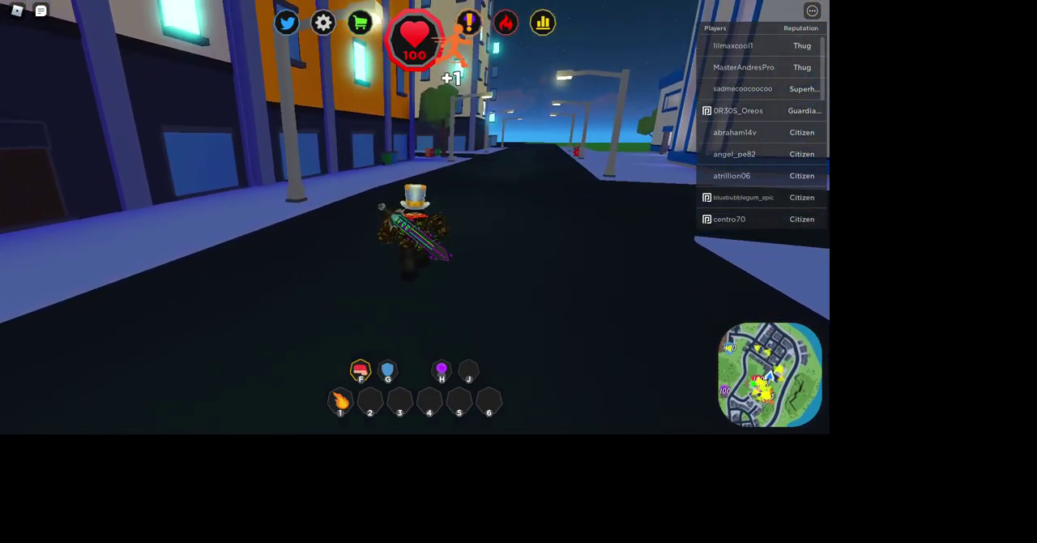
pyautogui.click(470, 23)
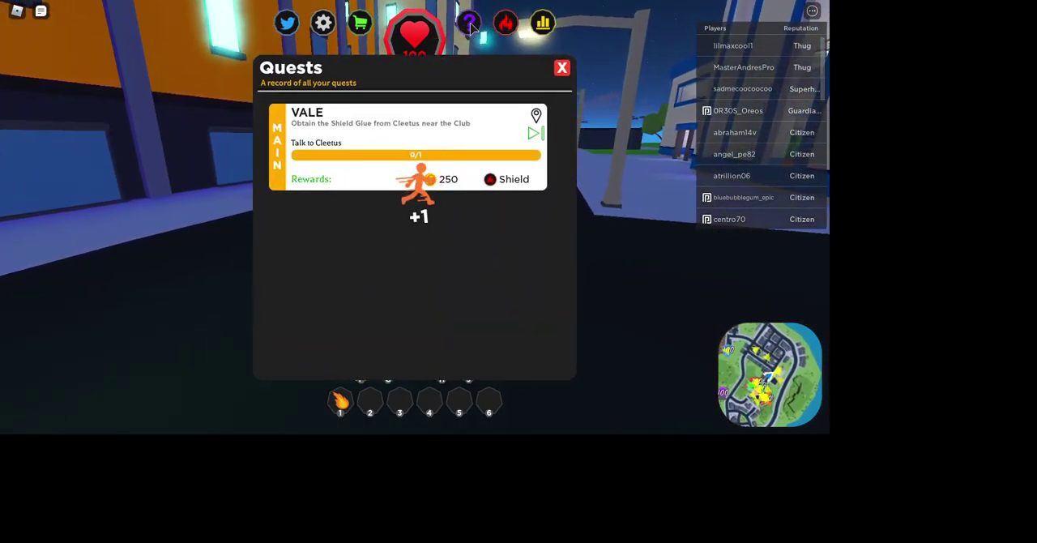
pyautogui.click(472, 24)
pyautogui.click(472, 24)
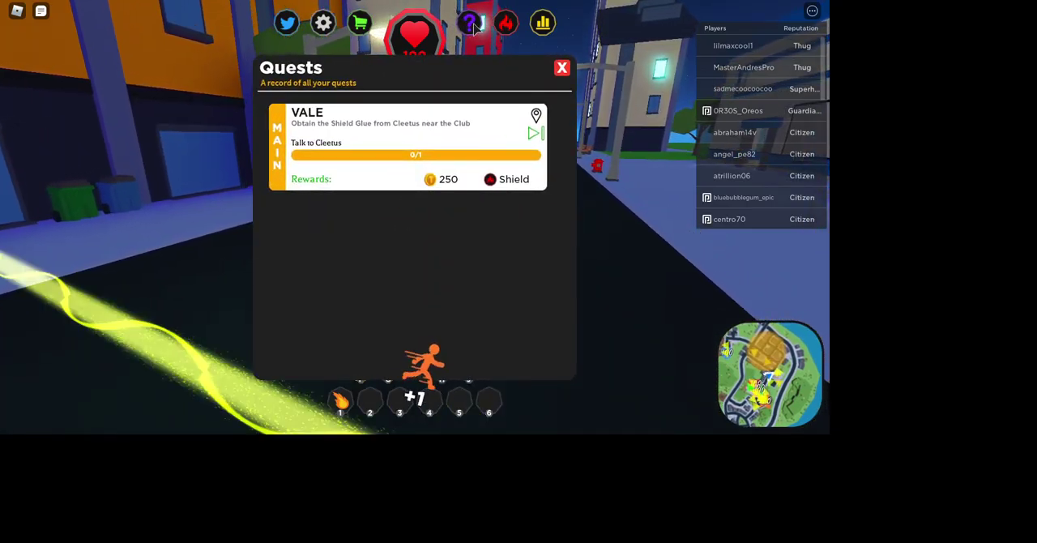
pyautogui.click(474, 24)
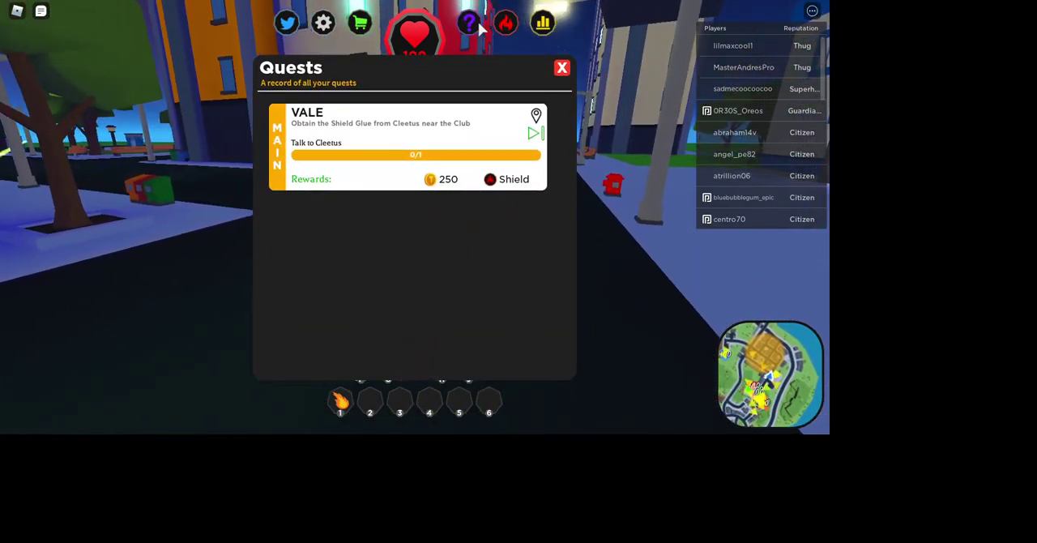
pyautogui.click(474, 24)
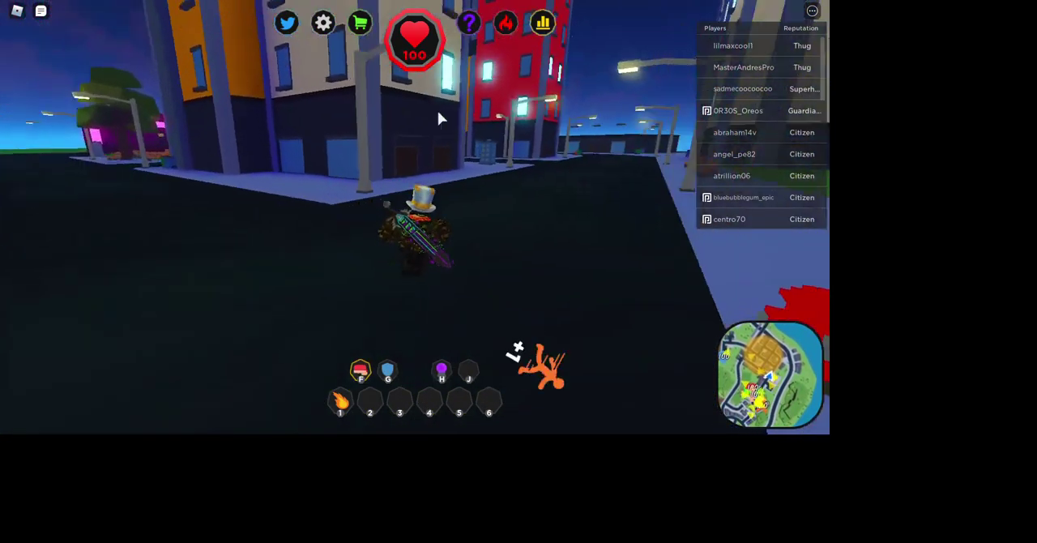
# Step: Follow the yellow trail down the street past the park toward the club
pyautogui.press('w')
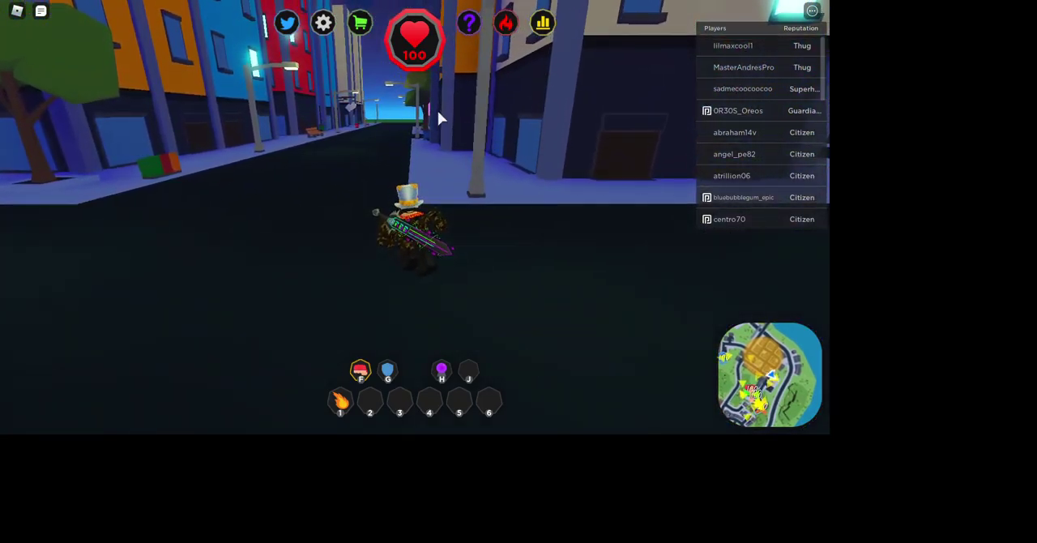
pyautogui.press('w')
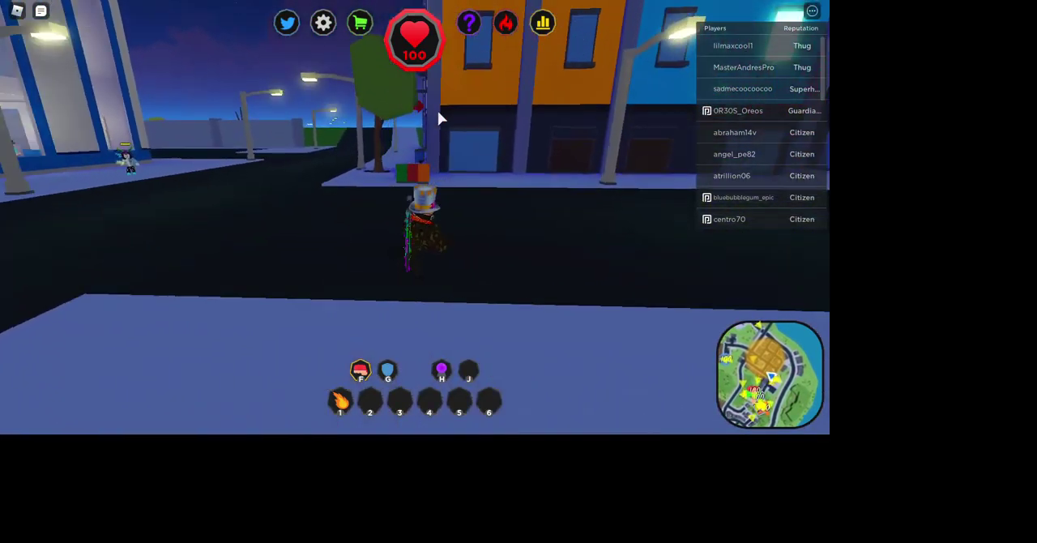
pyautogui.press('w')
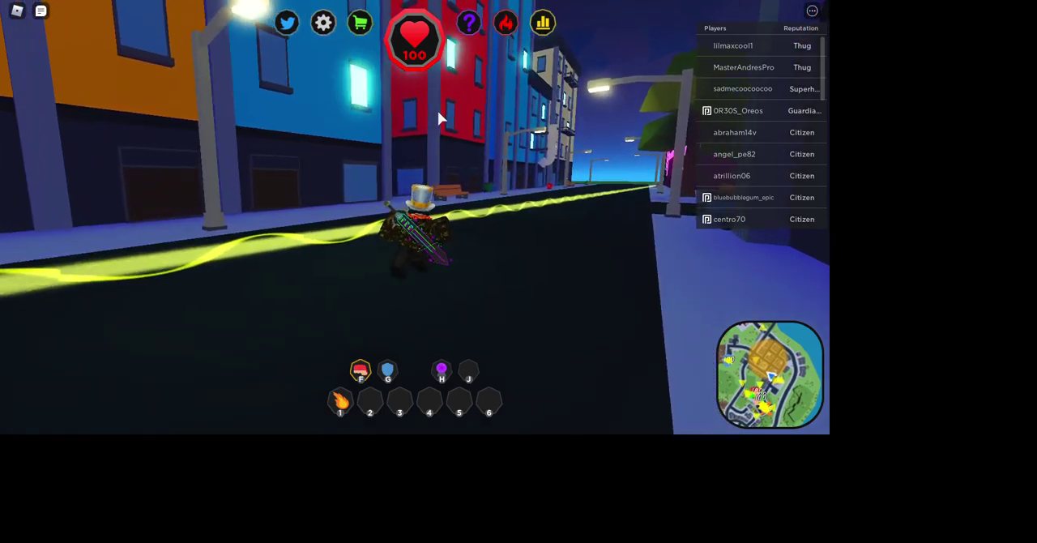
pyautogui.press('w')
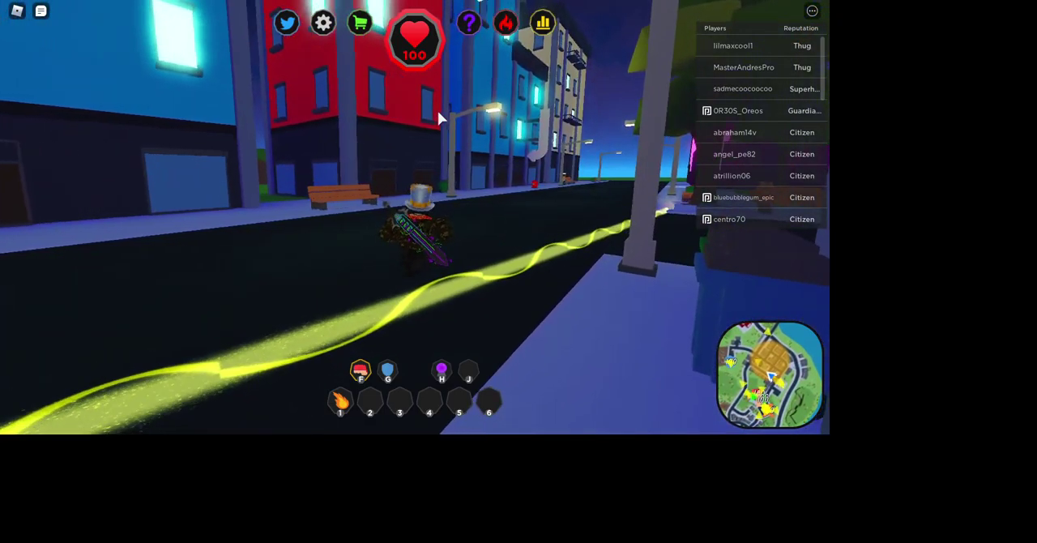
pyautogui.press('w')
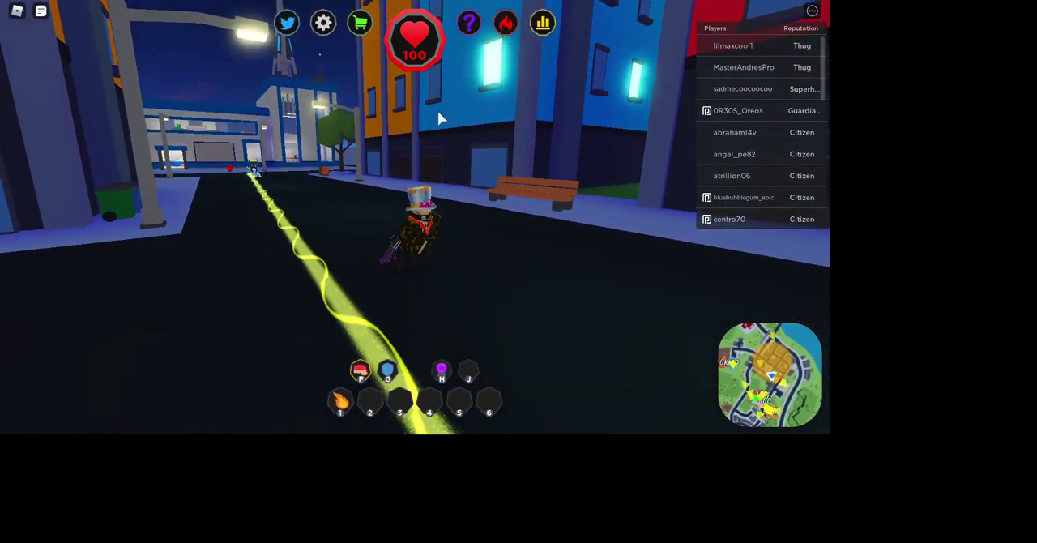
pyautogui.press('w')
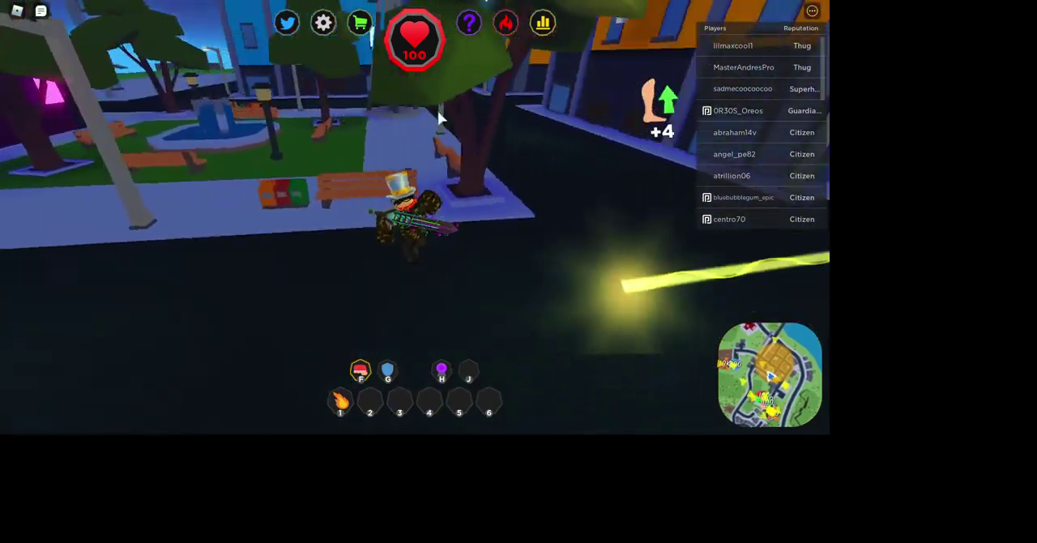
pyautogui.press('w')
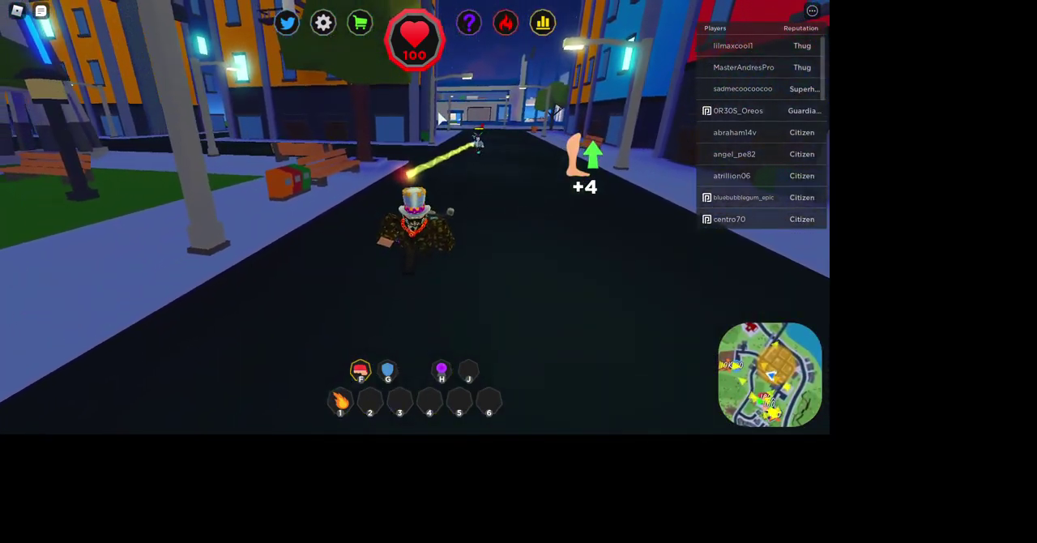
pyautogui.press('w')
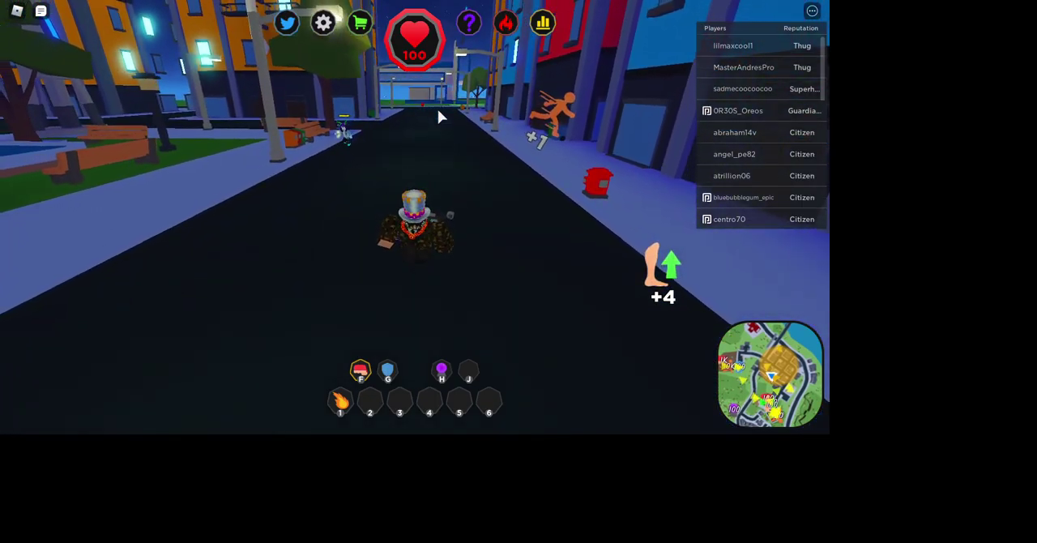
# Step: Continue down the street to Cleetus beside the bench and start talking
pyautogui.press('w')
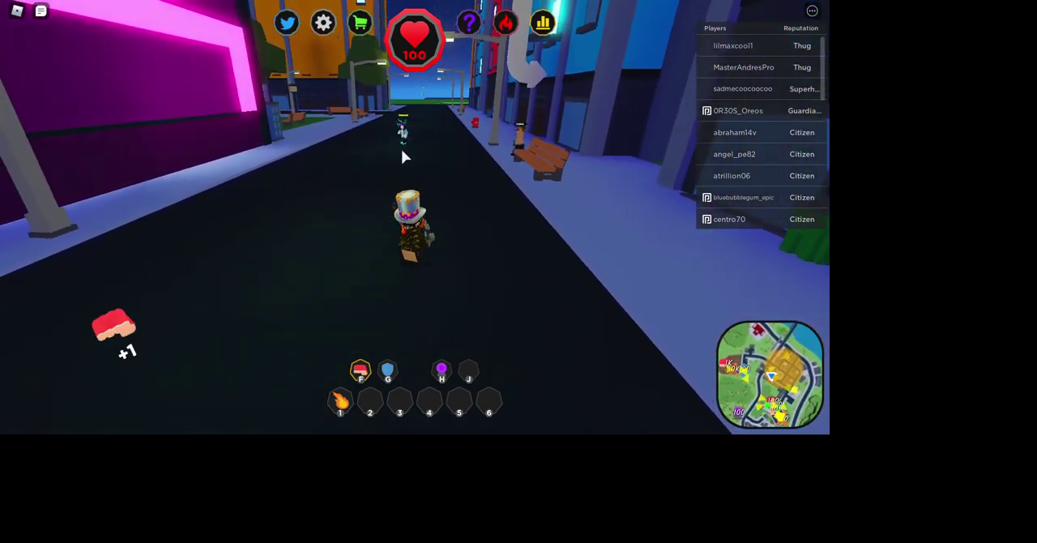
pyautogui.press('w')
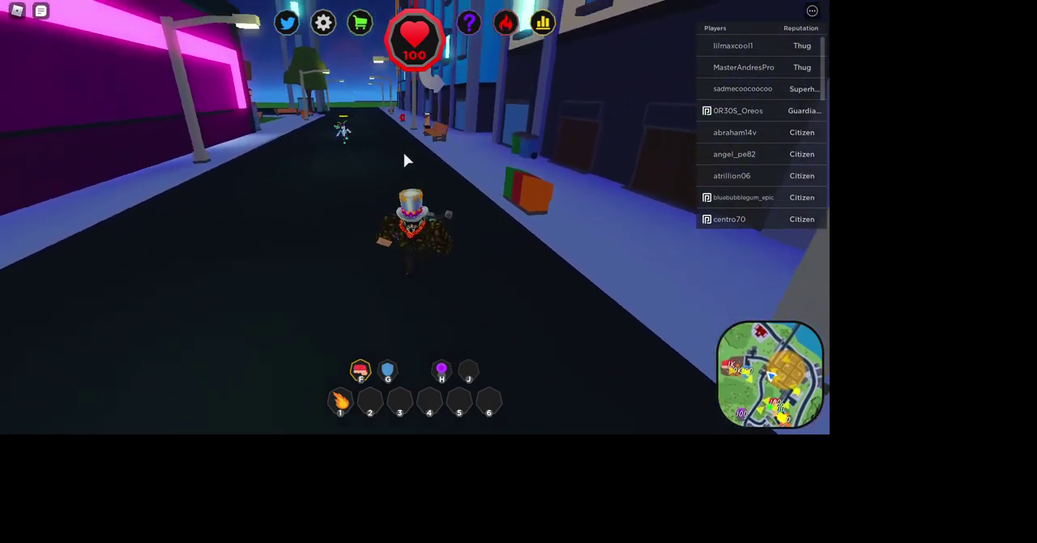
pyautogui.press('w')
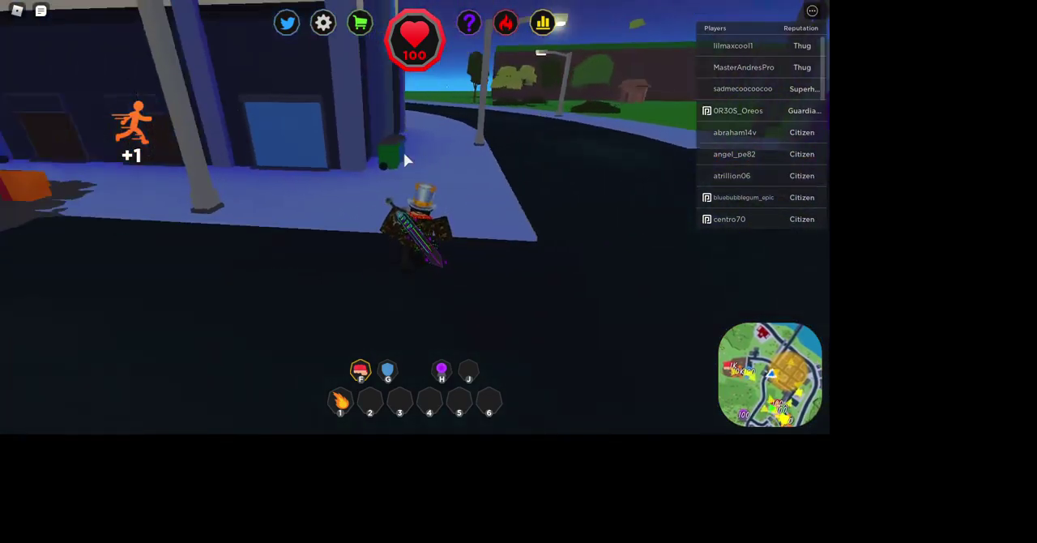
pyautogui.press('w')
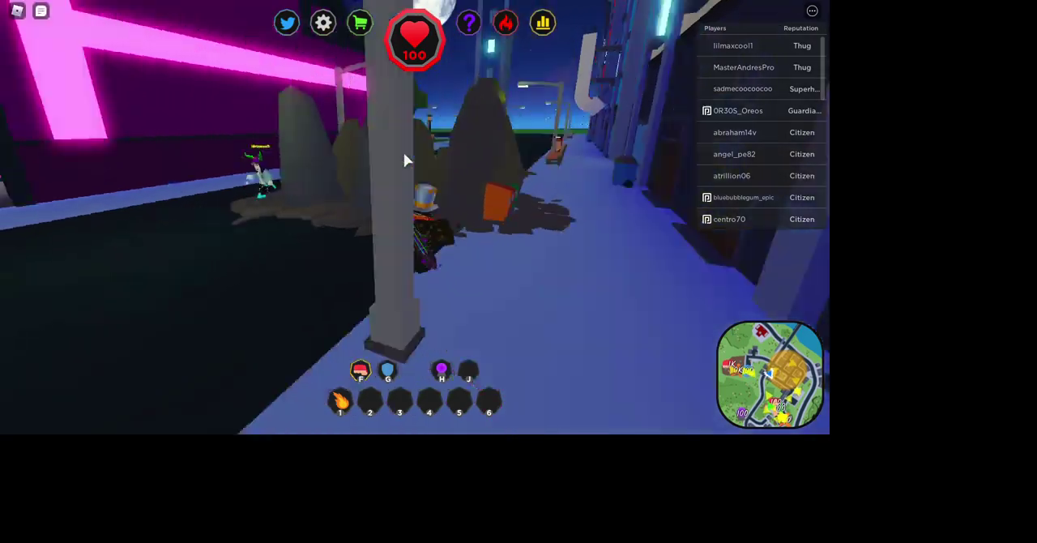
pyautogui.press('w')
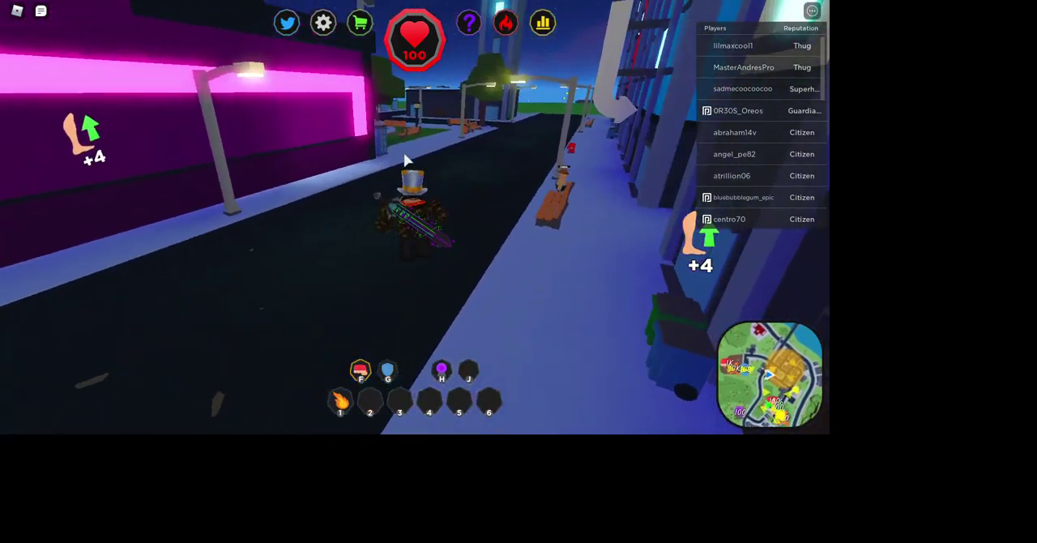
pyautogui.press('w')
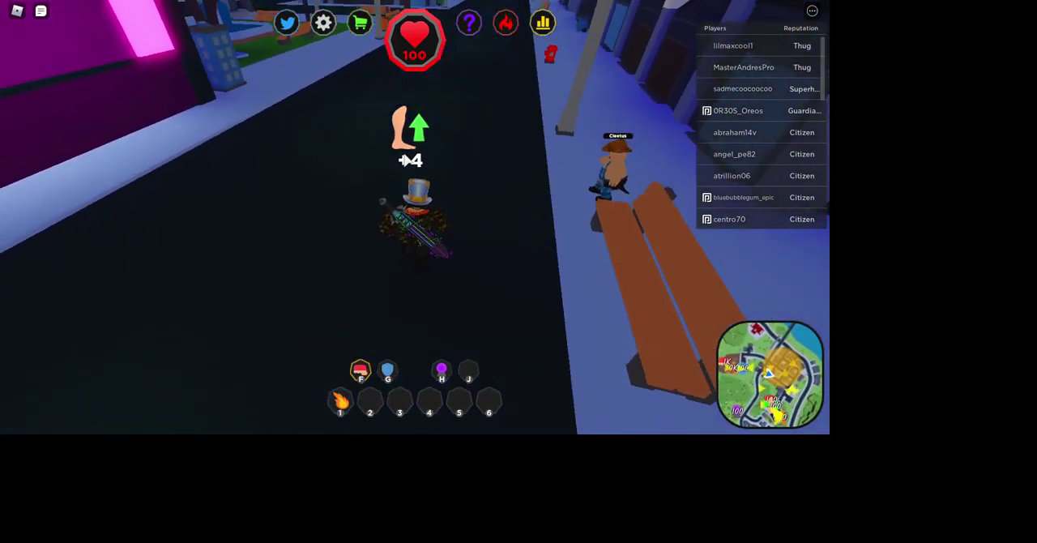
pyautogui.press('e')
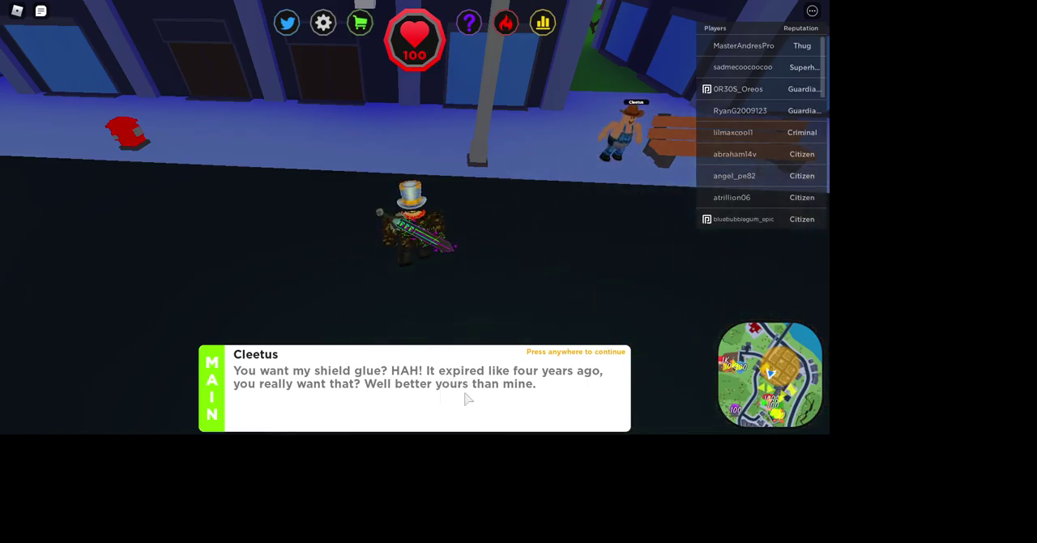
# Step: Close Cleetus's shield-glue dialogue and walk away from his bench
pyautogui.click(422, 387)
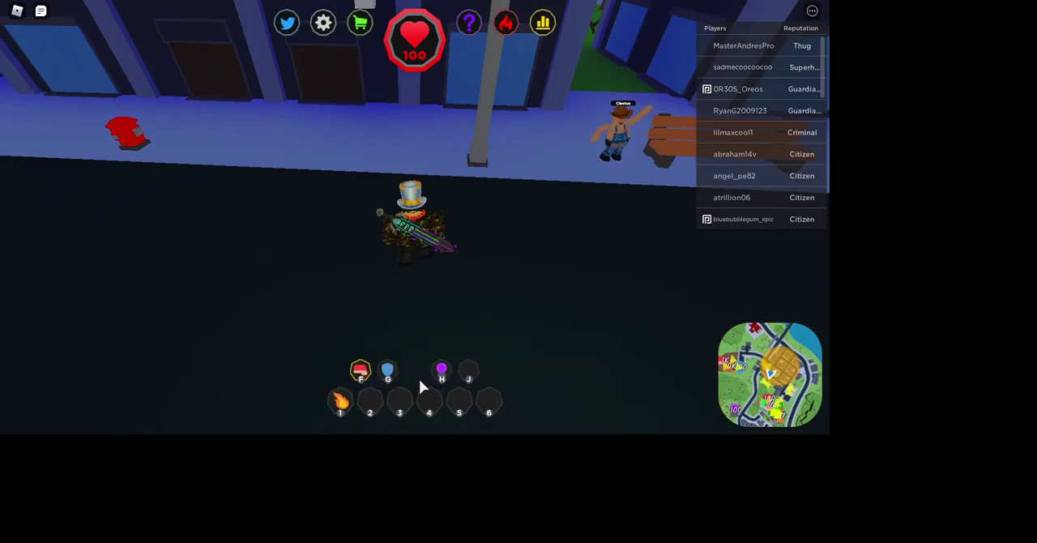
pyautogui.press('w')
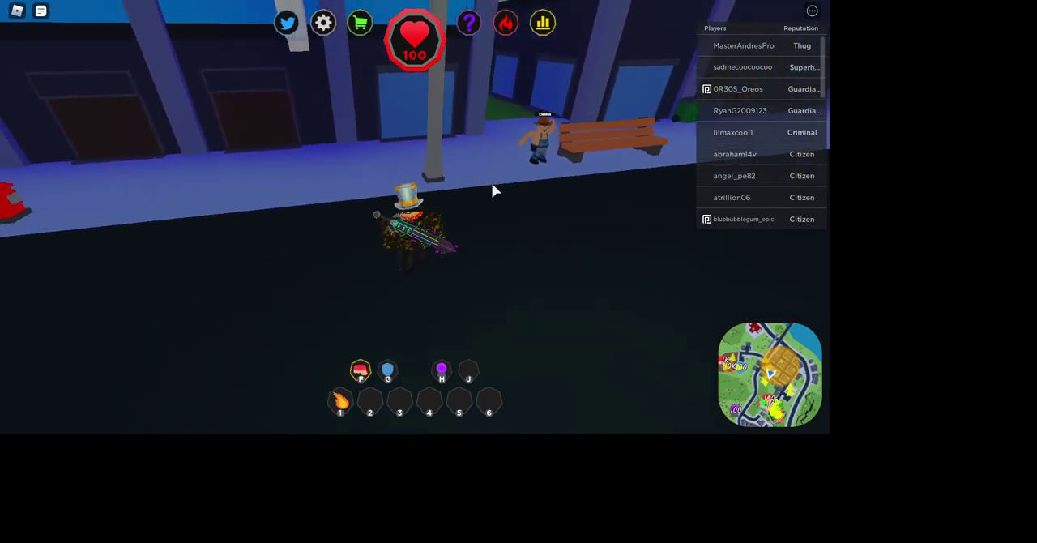
# Step: Walk through the gap between the buildings and across the open grass toward the red building
pyautogui.press('w')
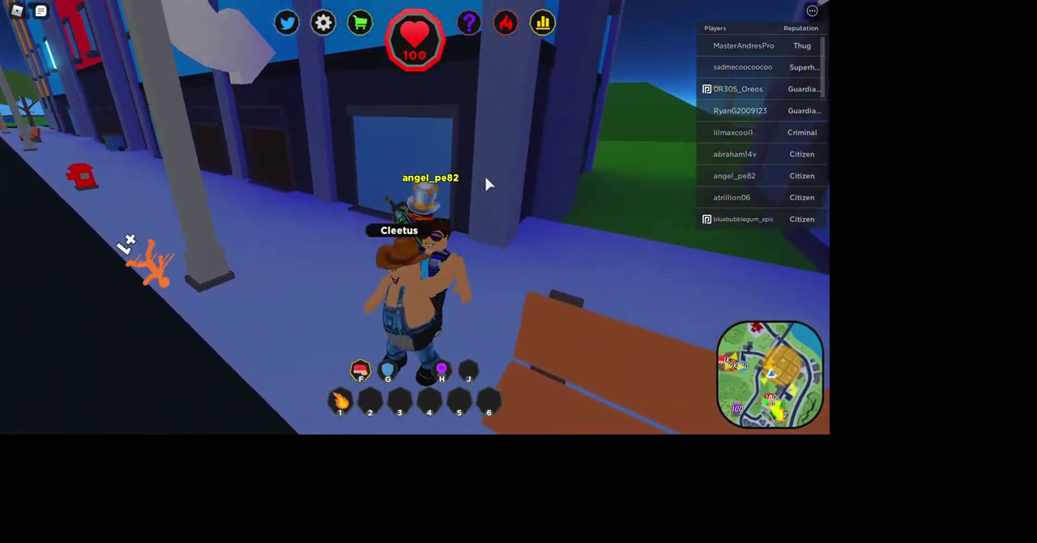
pyautogui.press('w')
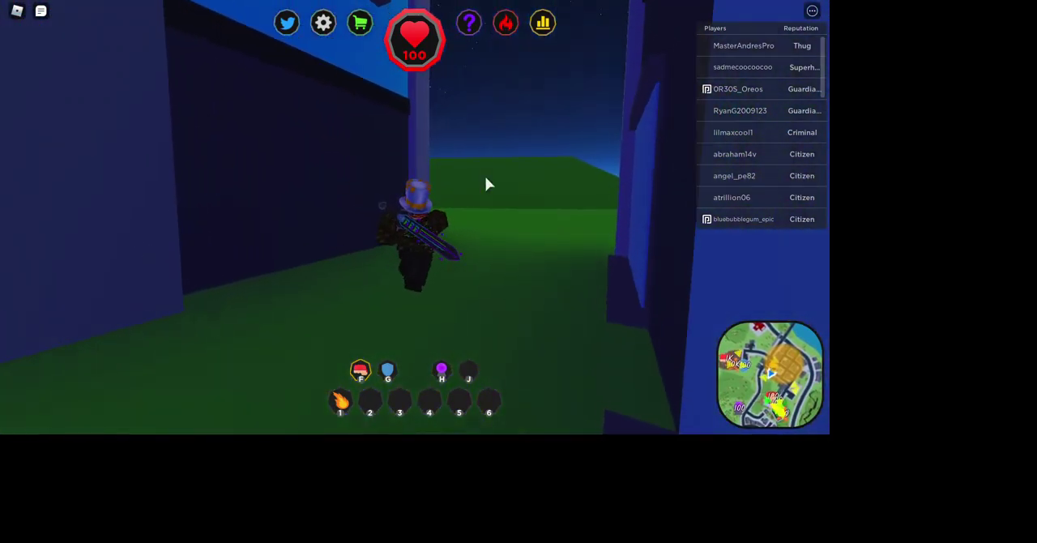
pyautogui.press('w')
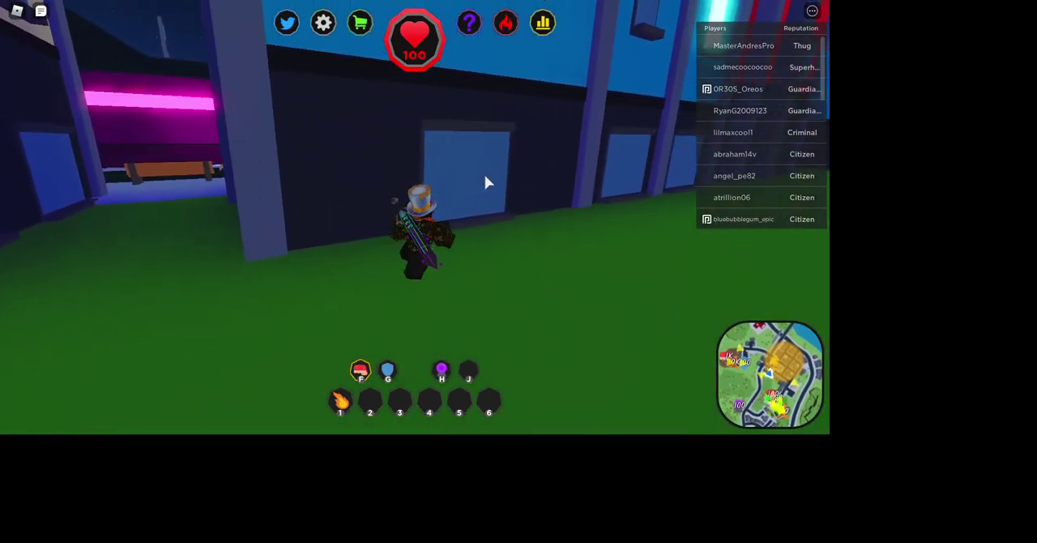
pyautogui.press('w')
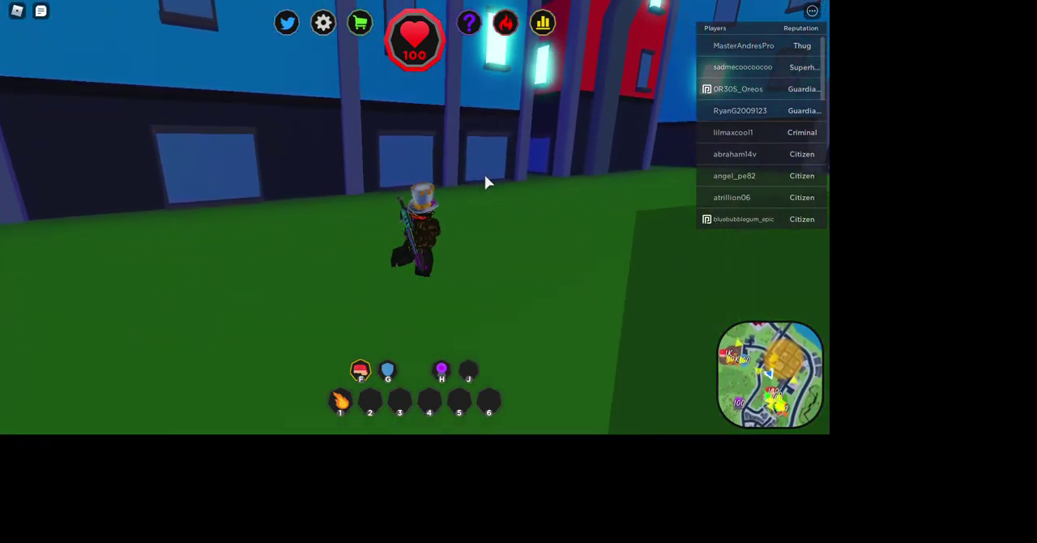
pyautogui.press('w')
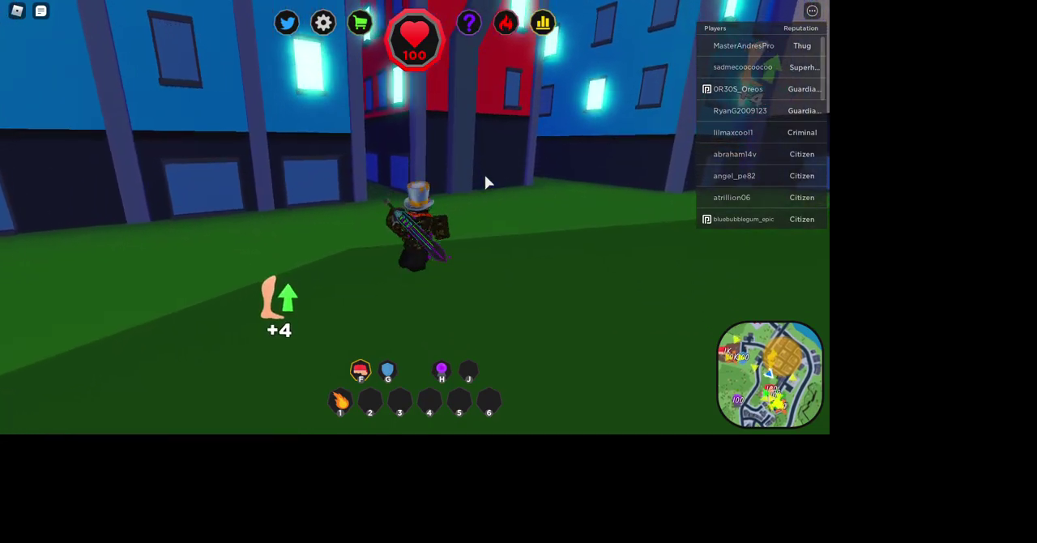
pyautogui.press('w')
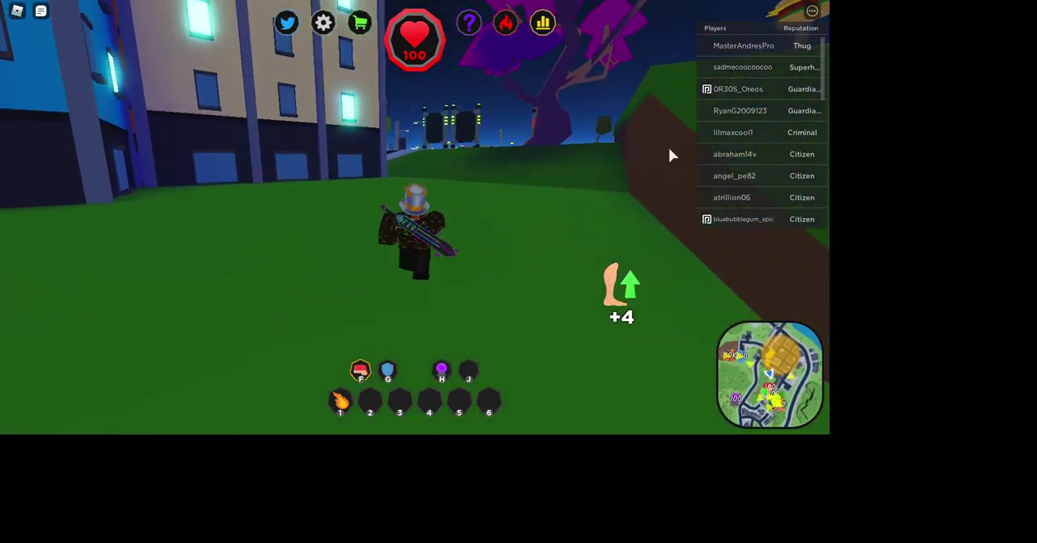
pyautogui.press('w')
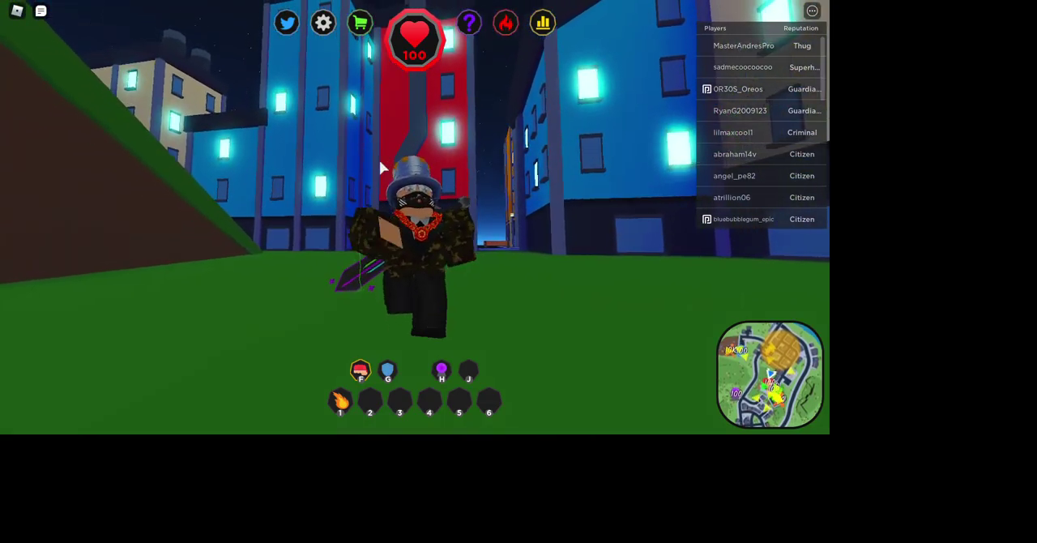
pyautogui.scroll(5, 389, 168)
pyautogui.scroll(-5, 389, 168)
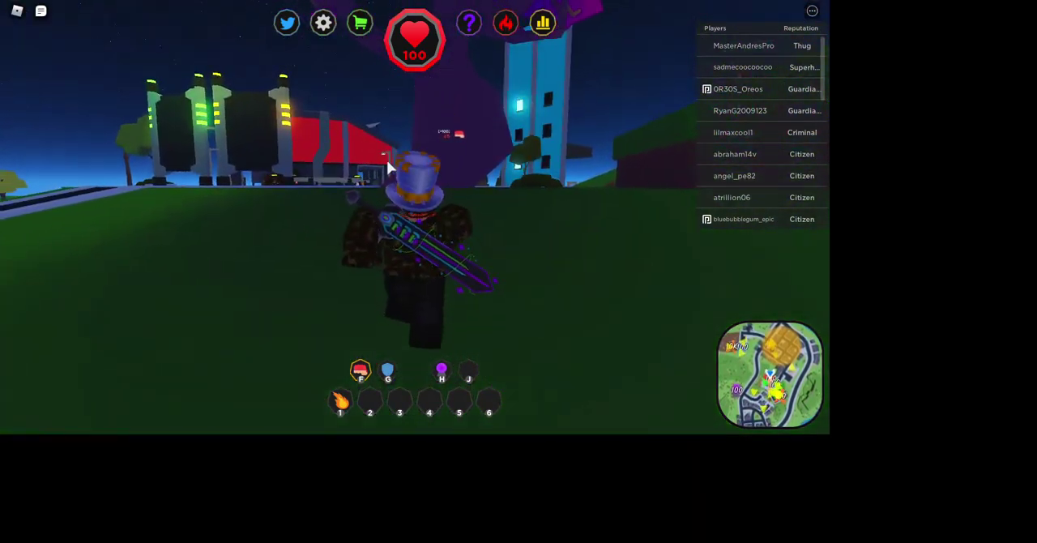
pyautogui.press('w')
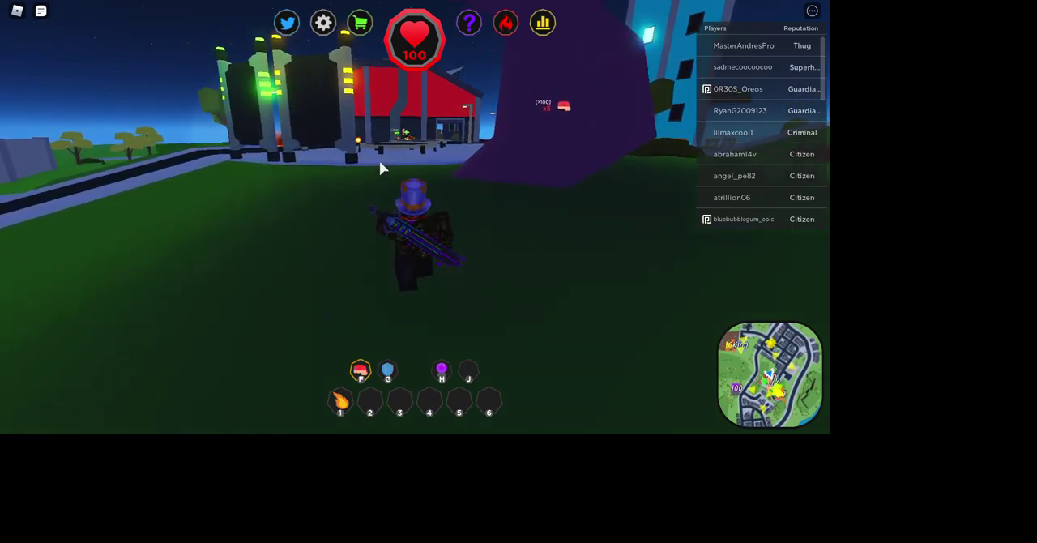
pyautogui.press('w')
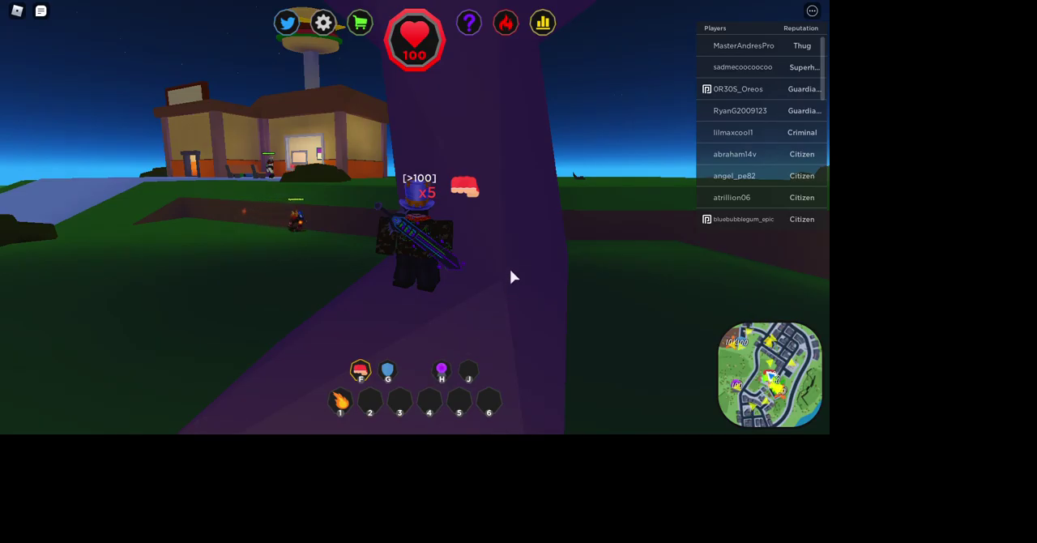
# Step: Cross the trampoline pads to the red building and view Vale's completed Shield Glue quest
pyautogui.moveTo(513, 277); pyautogui.dragTo(338, 269)
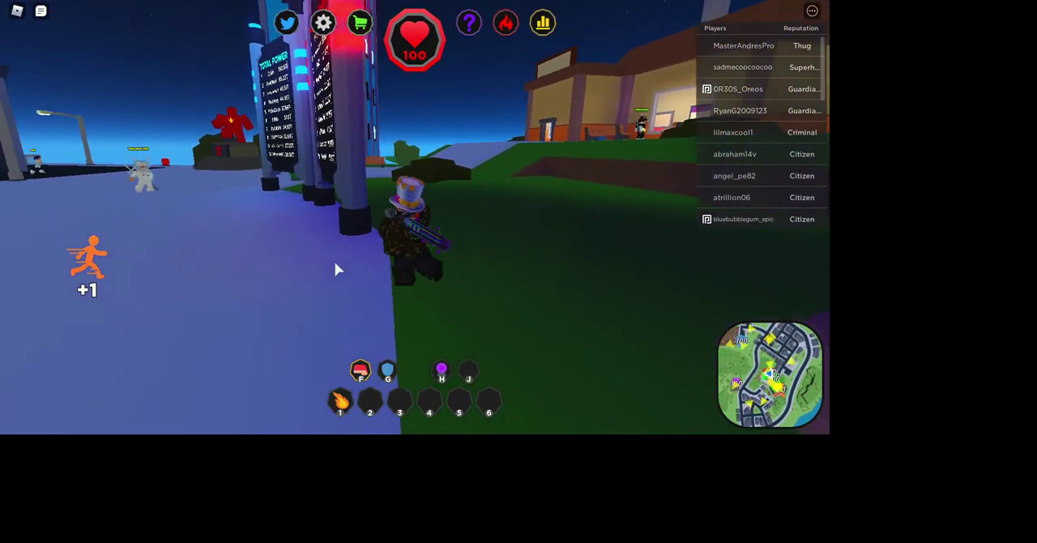
pyautogui.press('w')
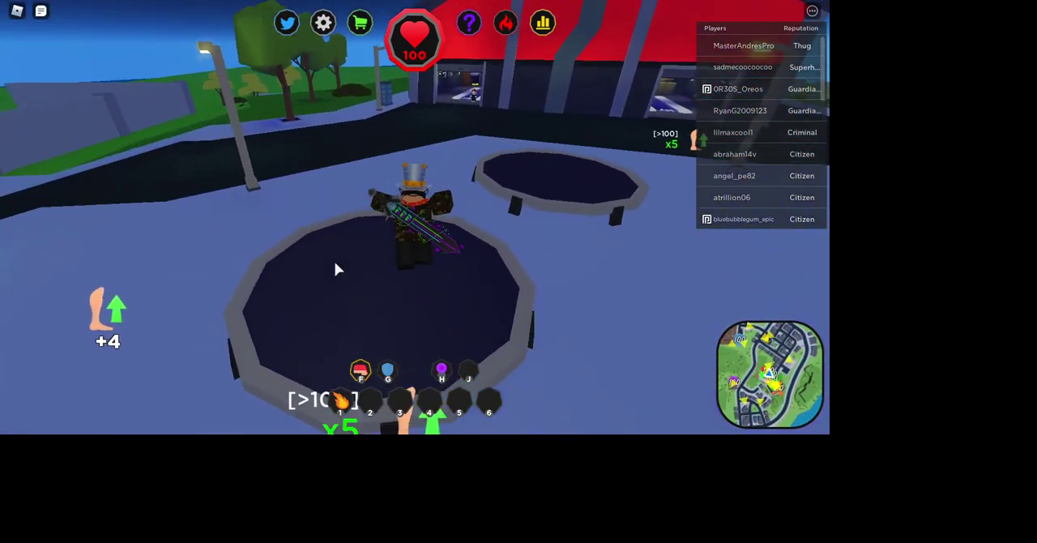
pyautogui.press('w')
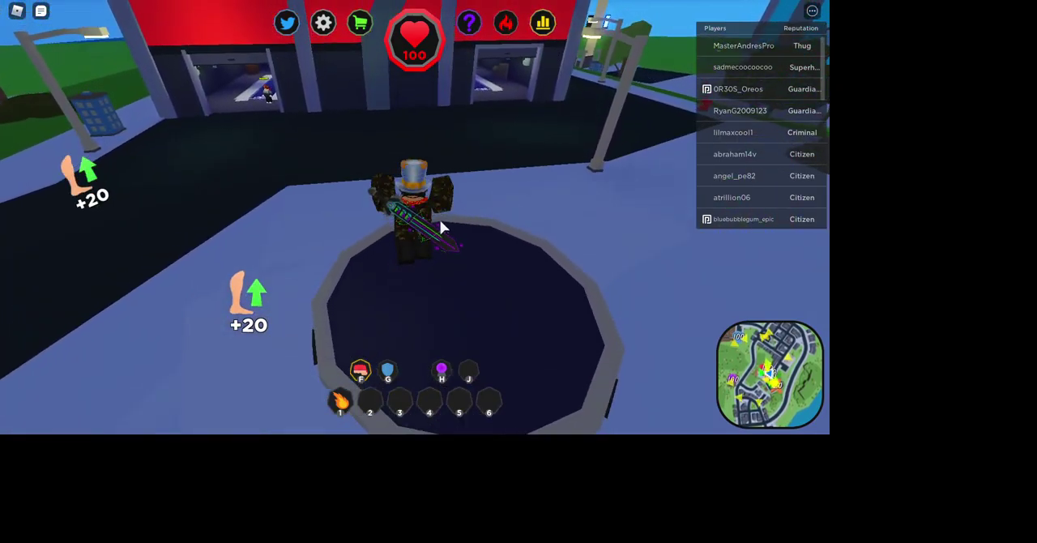
pyautogui.press('w')
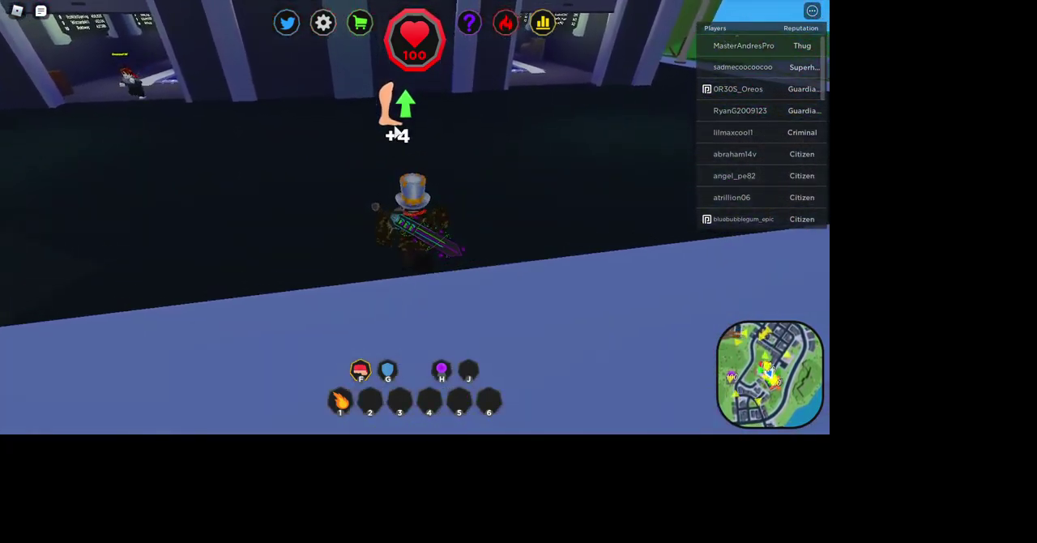
pyautogui.press('q')
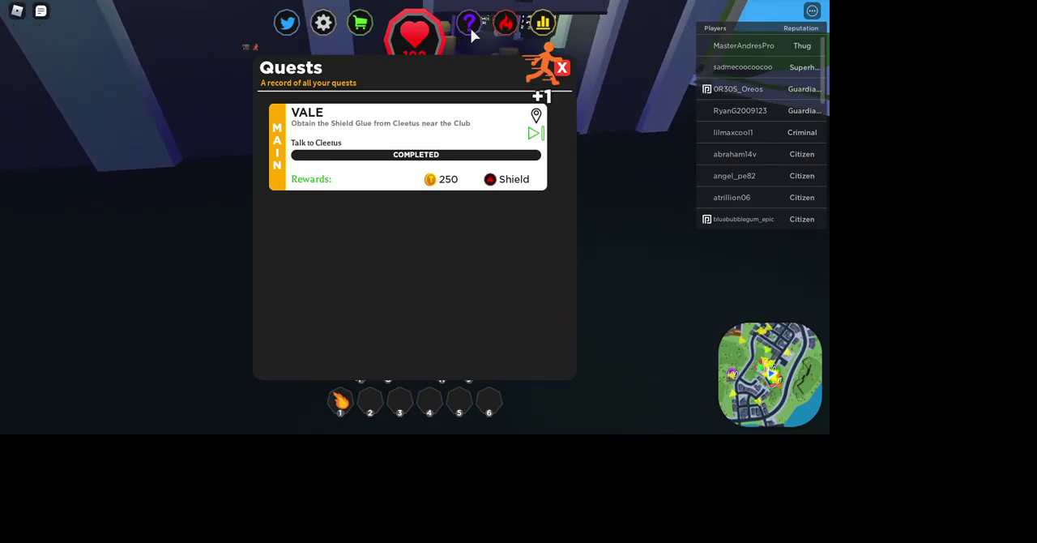
# Step: Close the quest log, walk up the ramp and hand the shield glue to Vale
pyautogui.press('q')
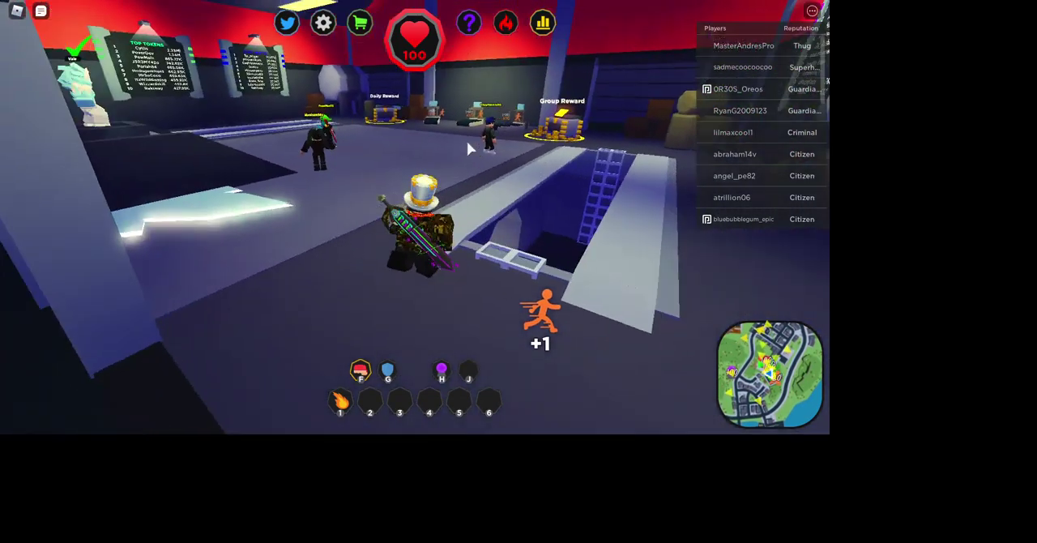
pyautogui.press('w')
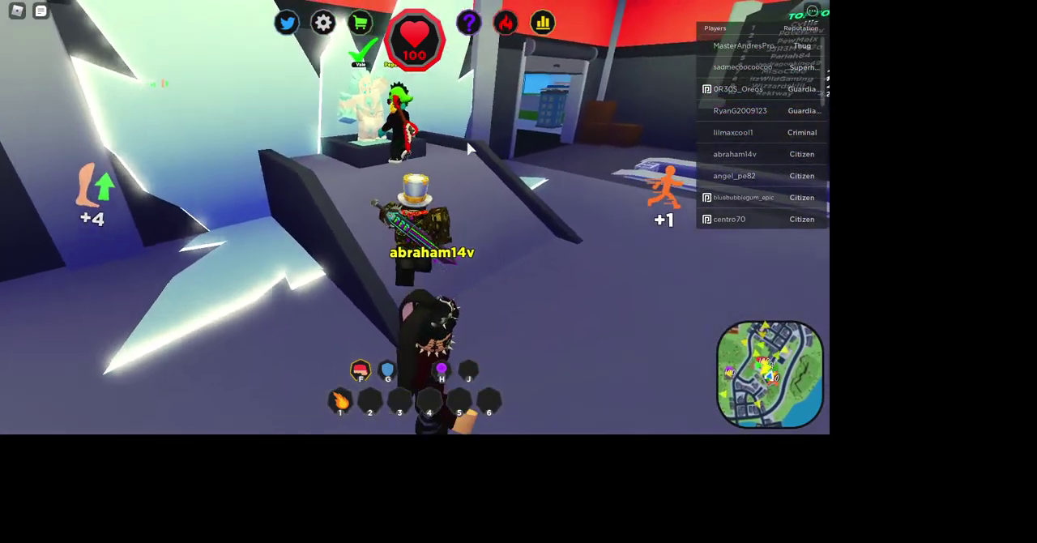
pyautogui.press('w')
pyautogui.press('e')
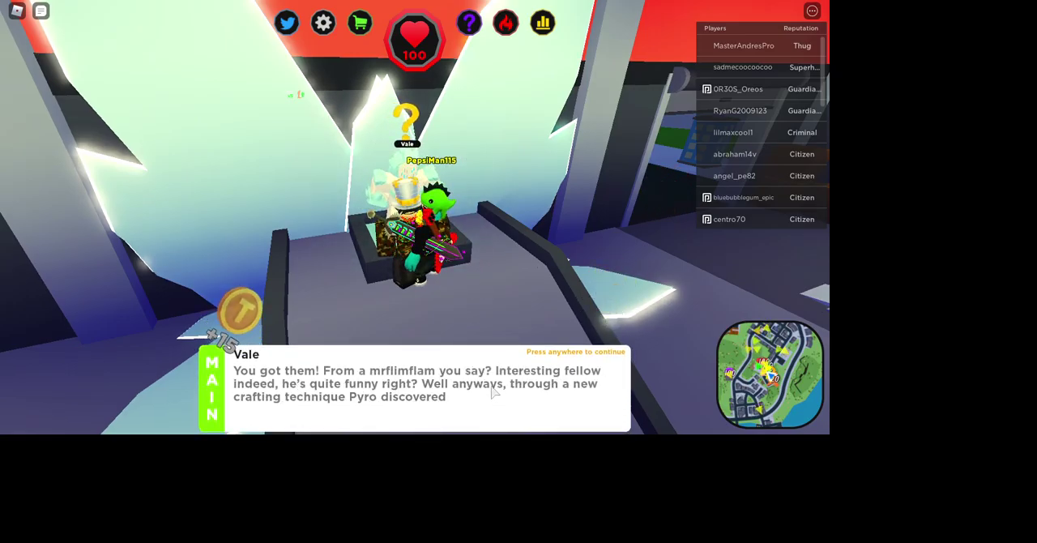
pyautogui.click(494, 392)
# Step: Accept Vale's invisibility quest needing 1000 psychic force, strength and endurance, then check the quest log
pyautogui.click(490, 381)
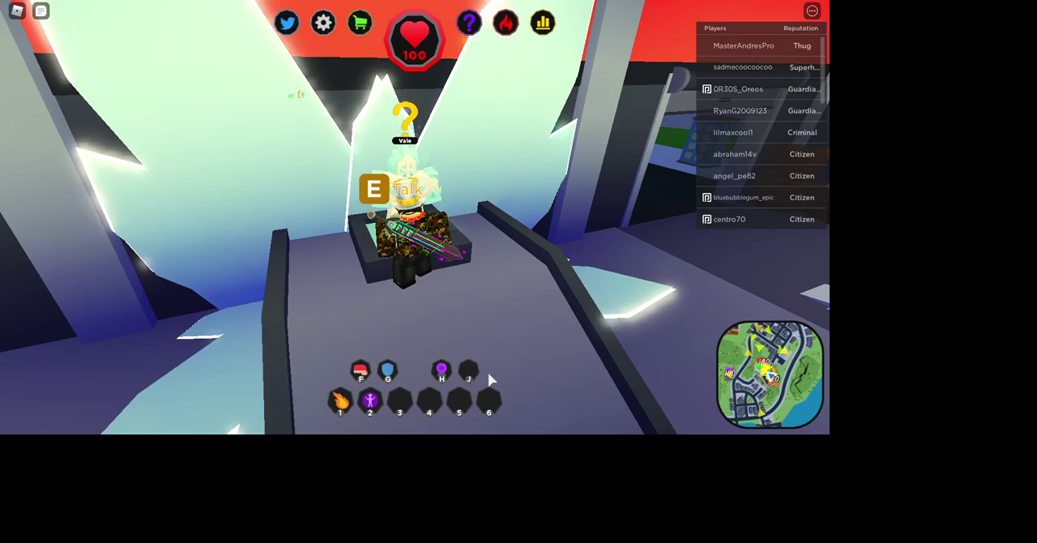
pyautogui.press('e')
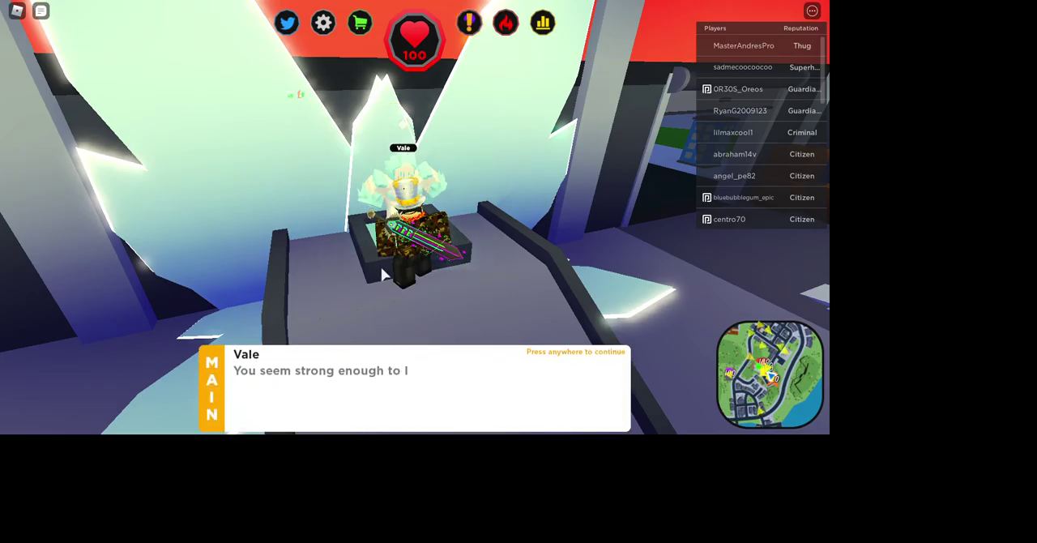
pyautogui.click(436, 400)
pyautogui.click(458, 379)
pyautogui.moveTo(458, 379); pyautogui.dragTo(455, 355)
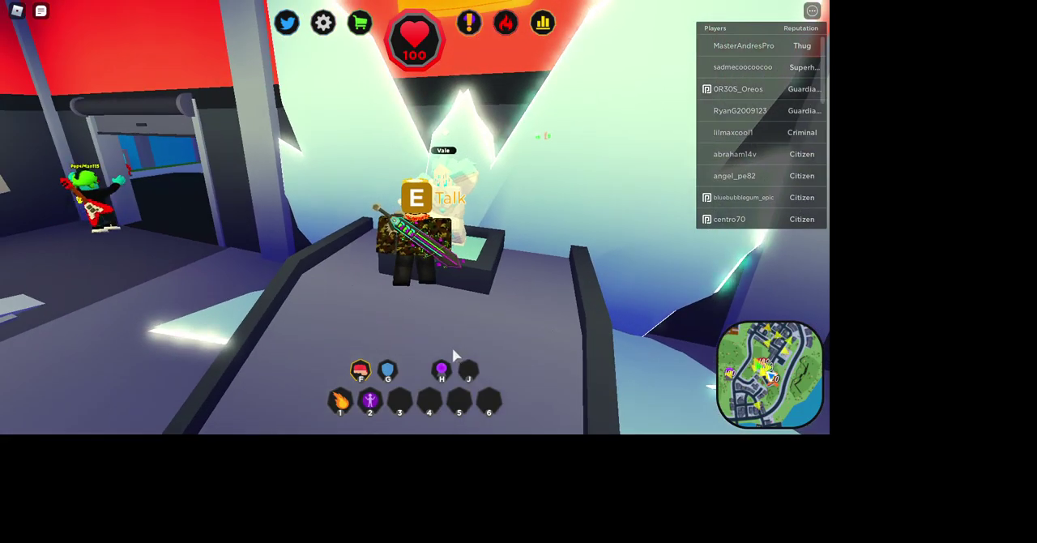
pyautogui.click(469, 22)
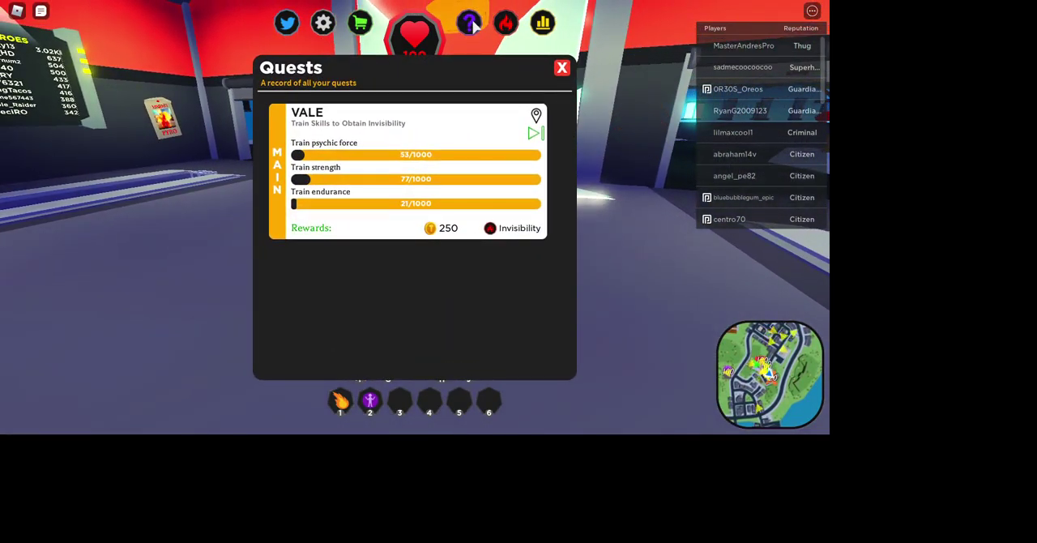
# Step: Close the quest log and turn the camera toward the headquarters ladder
pyautogui.click(471, 26)
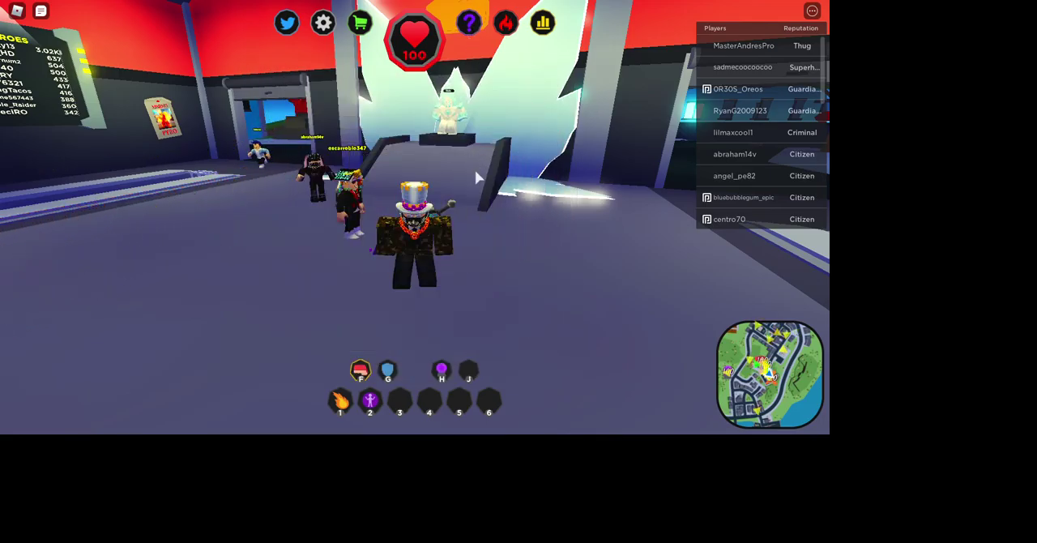
pyautogui.moveTo(429, 114)
pyautogui.mouseDown()
pyautogui.moveTo(501, 283)
pyautogui.moveTo(509, 269)
pyautogui.mouseUp()
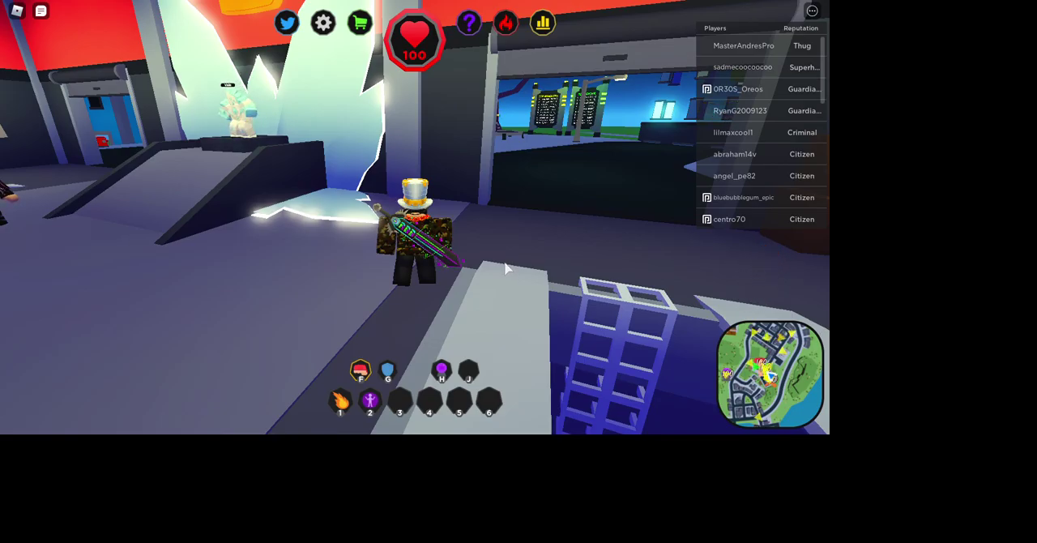
# Step: Reset the character from the Esc menu after backing out of Reset and Leave Game once
pyautogui.moveTo(466, 326); pyautogui.dragTo(494, 291)
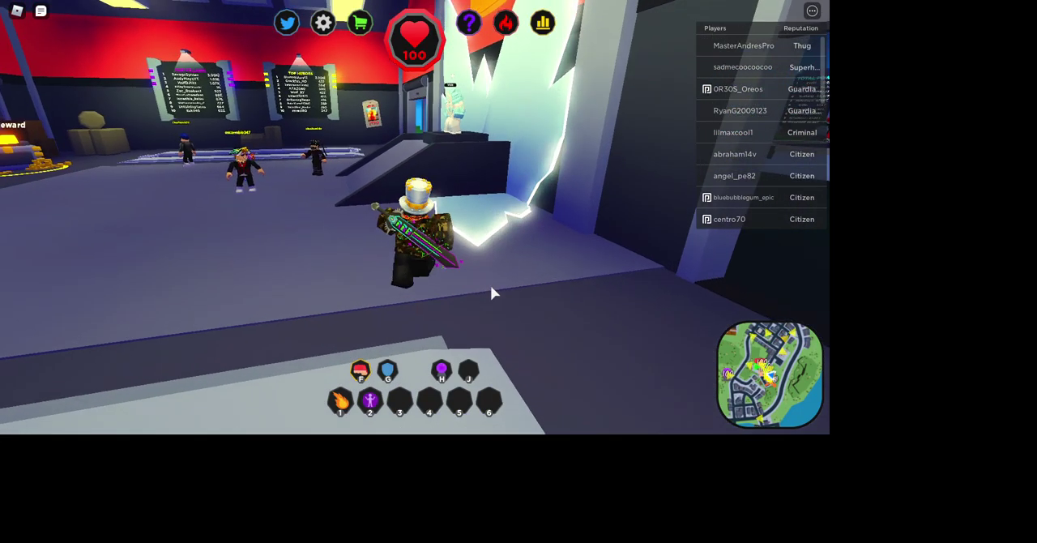
pyautogui.press('w')
pyautogui.press('Escape')
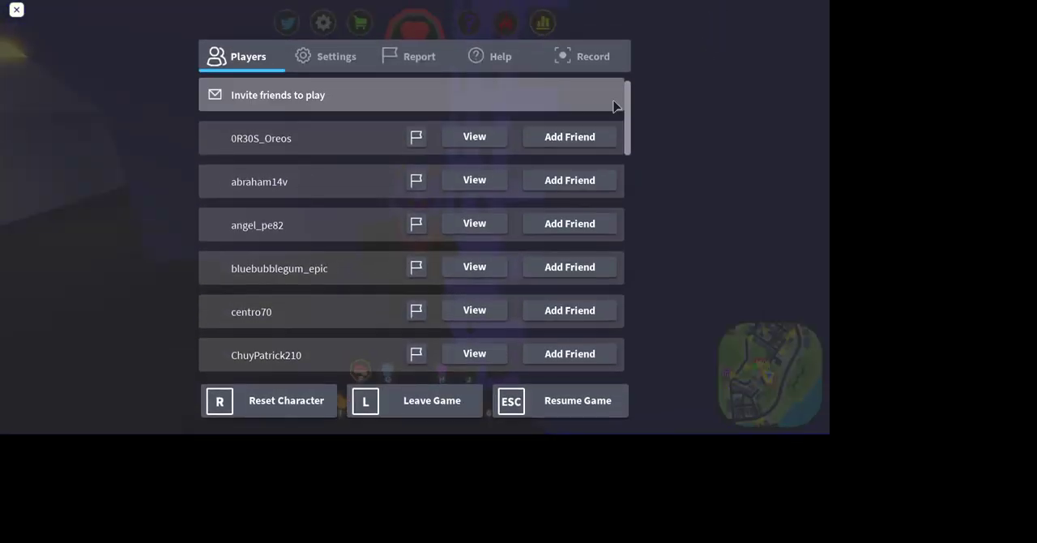
pyautogui.click(275, 401)
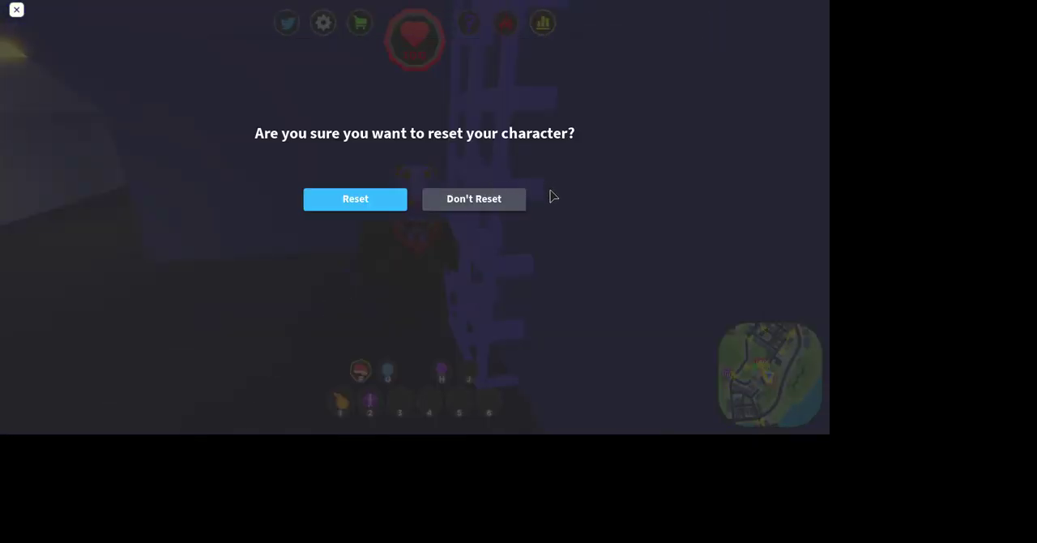
pyautogui.click(496, 201)
pyautogui.click(379, 401)
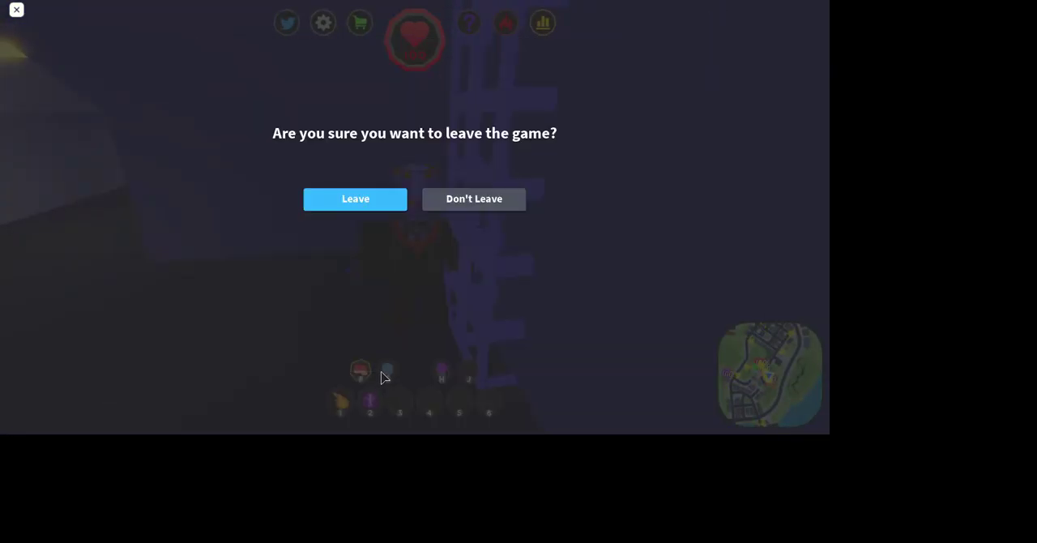
pyautogui.click(518, 203)
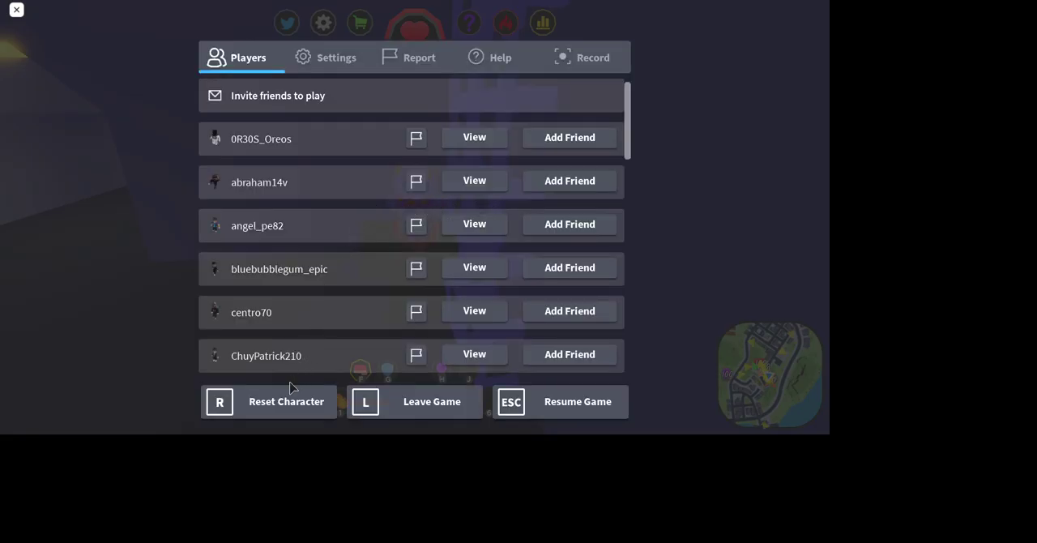
pyautogui.click(286, 401)
pyautogui.click(387, 209)
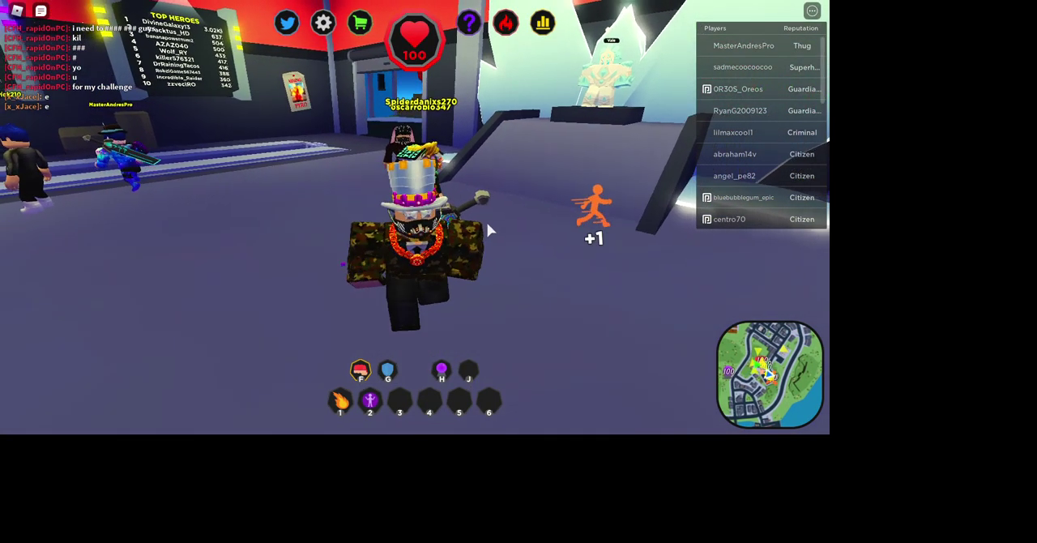
# Step: Walk through headquarters toward the leaderboards, checking the quest log on the way
pyautogui.moveTo(489, 230)
pyautogui.mouseDown()
pyautogui.moveTo(374, 247)
pyautogui.moveTo(405, 230)
pyautogui.moveTo(454, 121)
pyautogui.mouseUp()
pyautogui.press('w')
pyautogui.press('w')
pyautogui.click(469, 23)
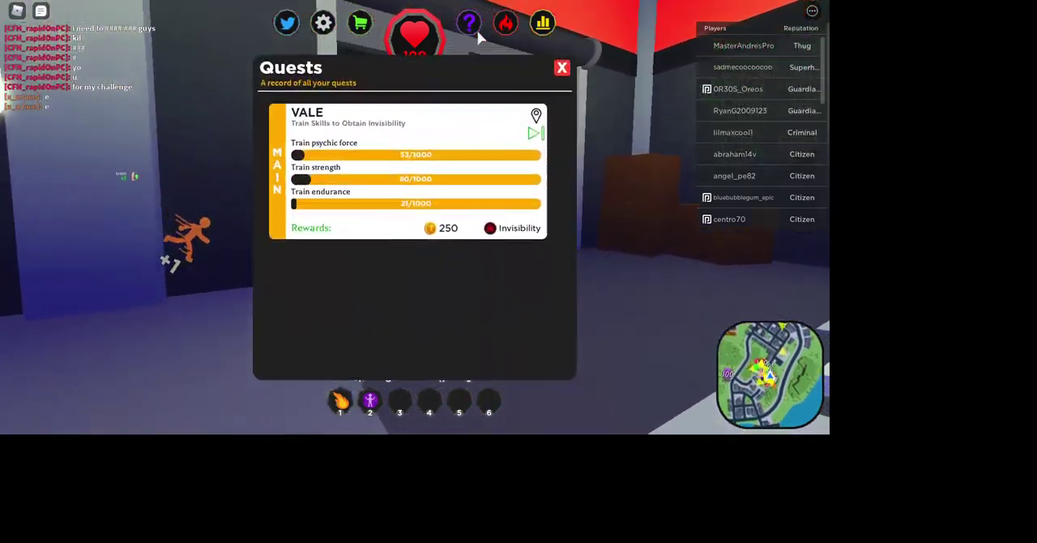
pyautogui.click(561, 67)
# Step: Walk outdoors past the fountain onto the x5 strength platform and check Vale's strength progress
pyautogui.moveTo(453, 203); pyautogui.dragTo(445, 153)
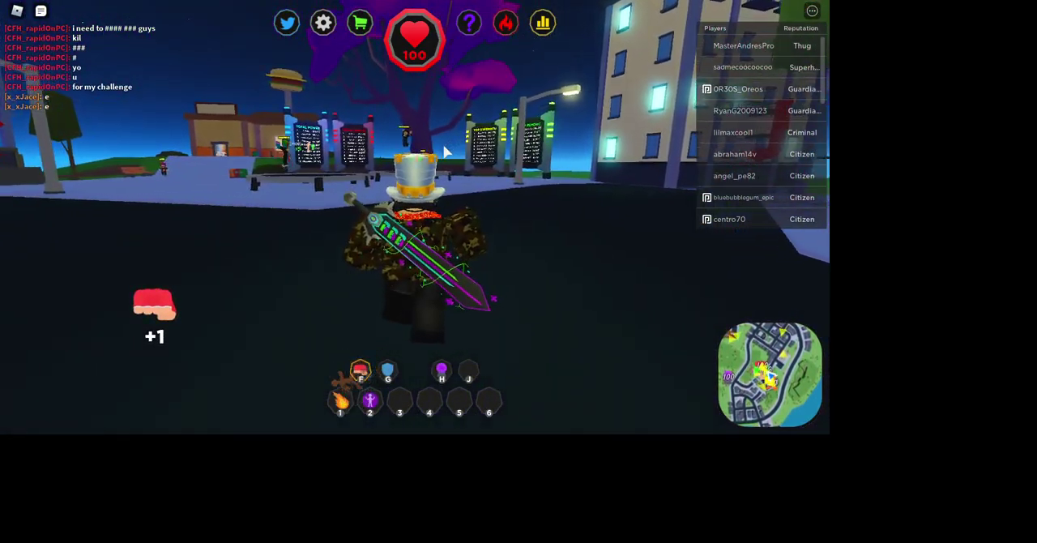
pyautogui.press('w')
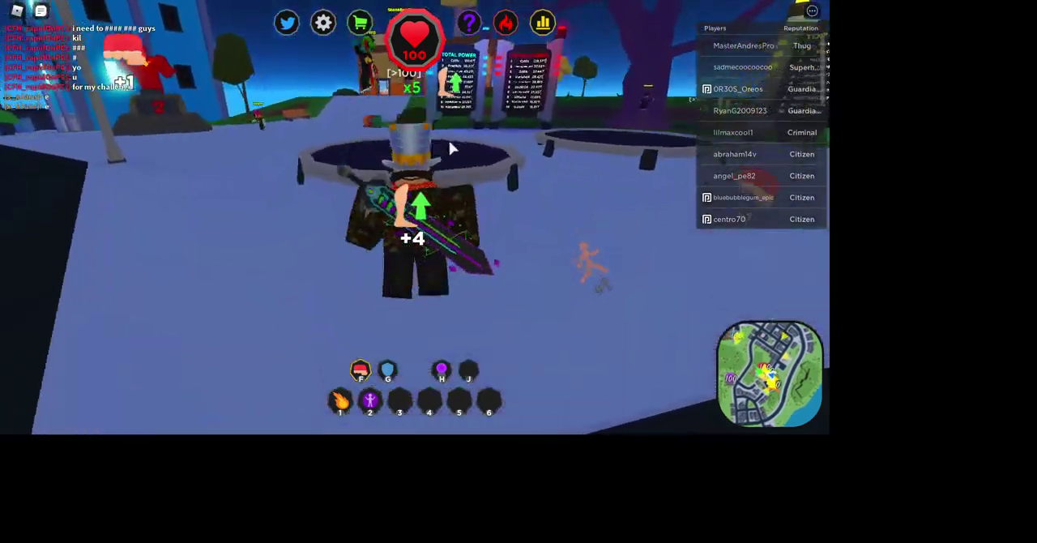
pyautogui.press('w')
pyautogui.moveTo(452, 148)
pyautogui.mouseDown()
pyautogui.moveTo(460, 147)
pyautogui.moveTo(460, 29)
pyautogui.mouseUp()
pyautogui.press('w')
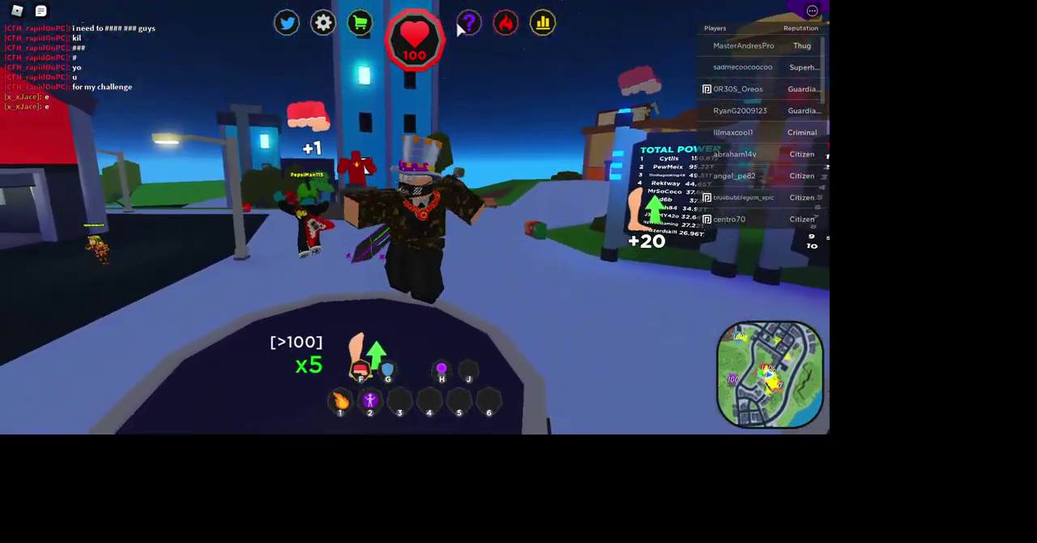
pyautogui.click(468, 24)
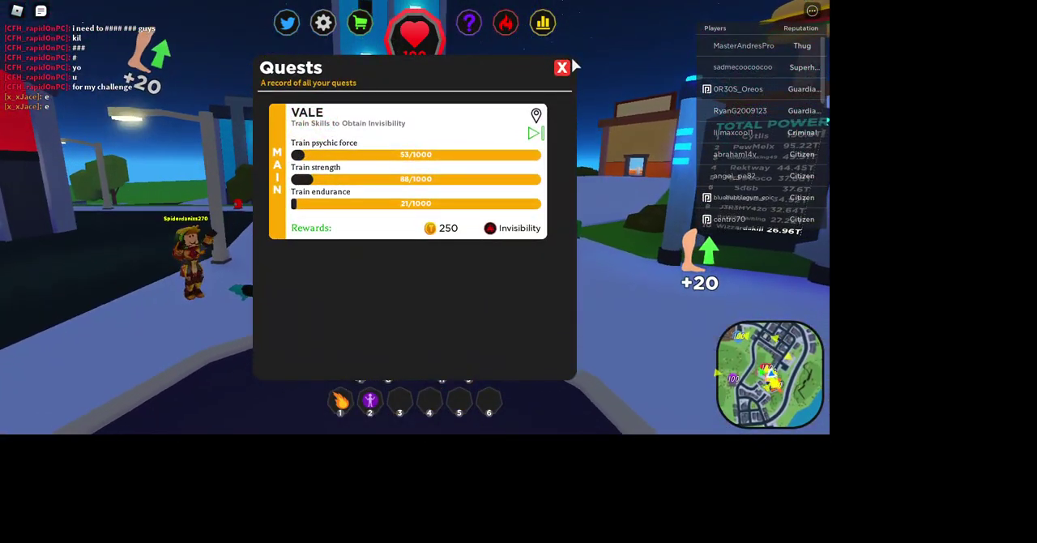
pyautogui.moveTo(573, 65); pyautogui.dragTo(566, 73)
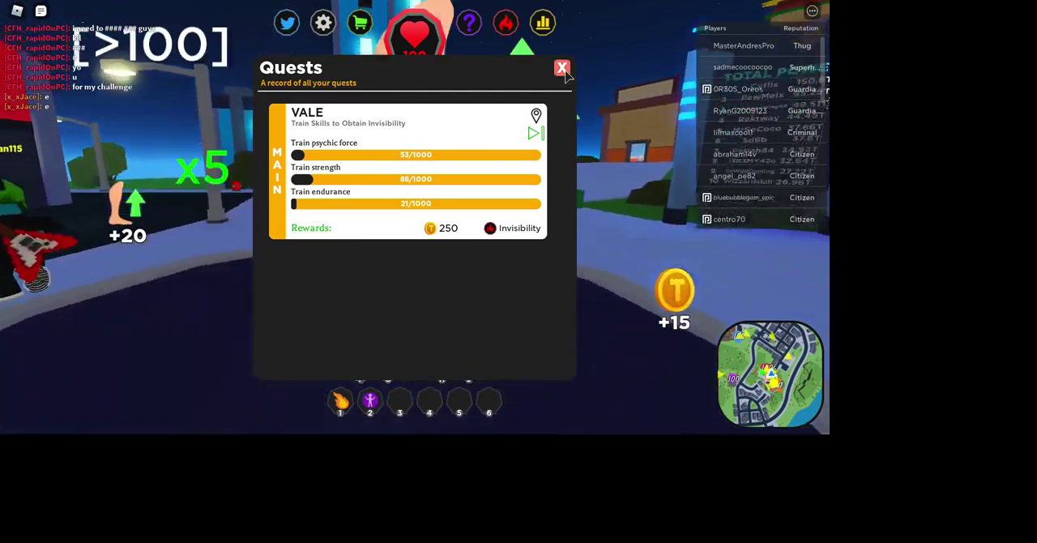
pyautogui.click(562, 68)
# Step: Keep training until Vale's strength task reaches 98/1000, then view statistics showing 575 coins
pyautogui.moveTo(530, 113); pyautogui.dragTo(530, 113)
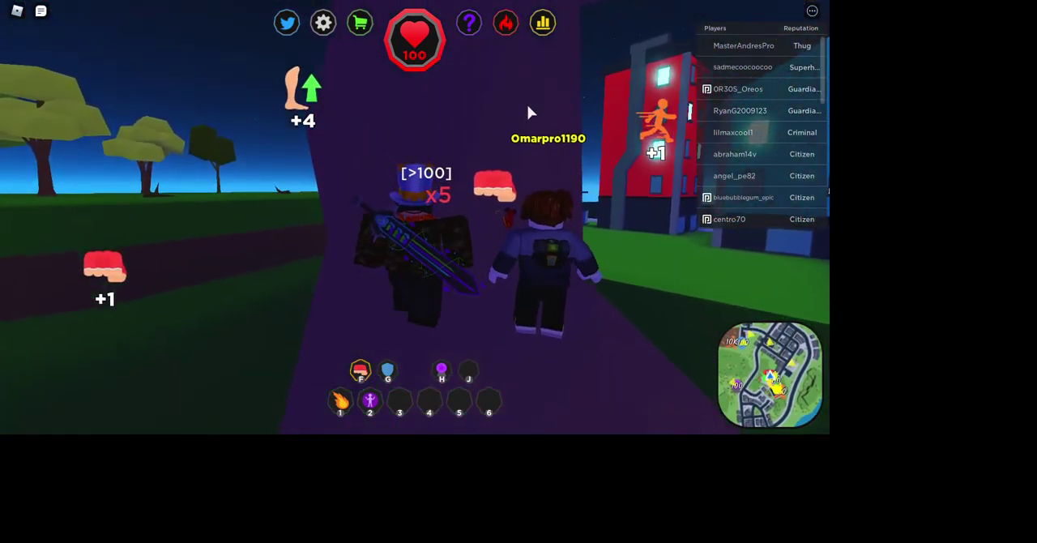
pyautogui.moveTo(531, 113); pyautogui.dragTo(528, 112)
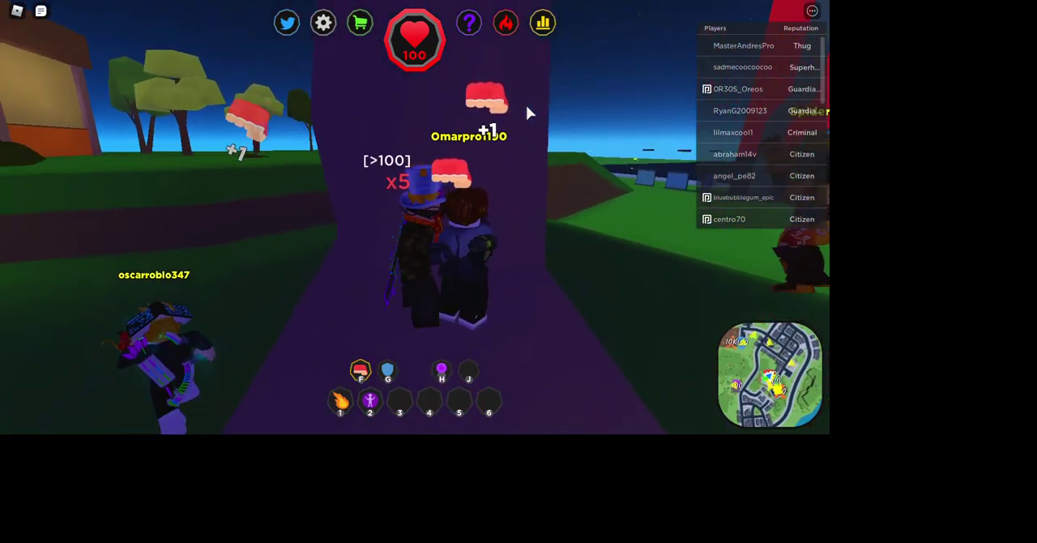
pyautogui.moveTo(528, 111); pyautogui.dragTo(528, 110)
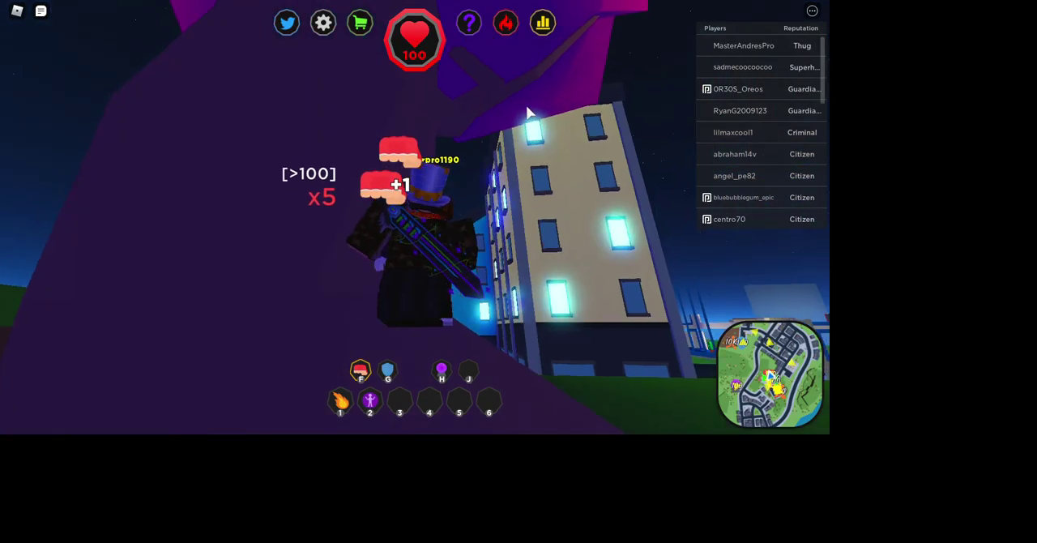
pyautogui.click(469, 23)
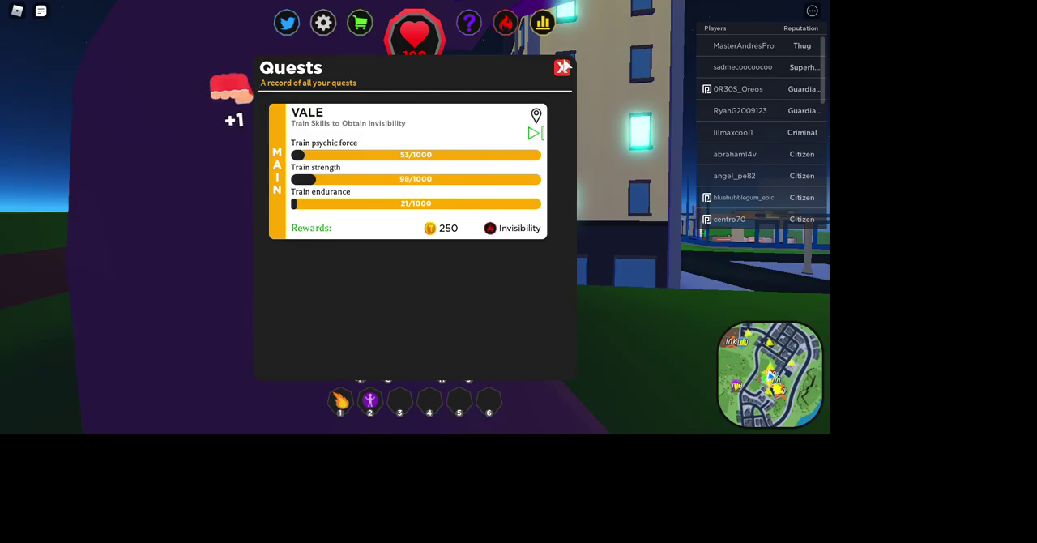
pyautogui.click(563, 67)
pyautogui.moveTo(559, 98); pyautogui.dragTo(407, 143)
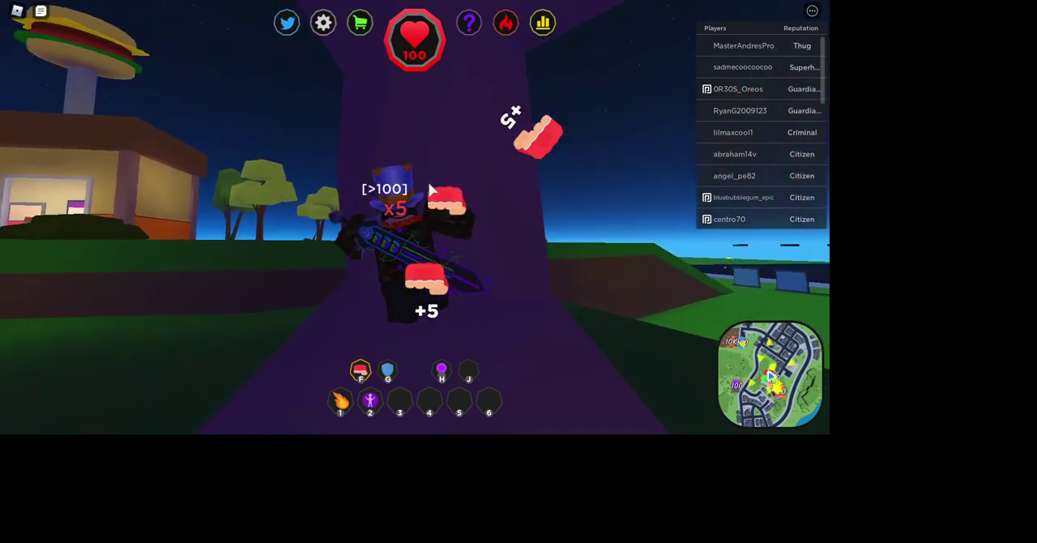
pyautogui.click(542, 24)
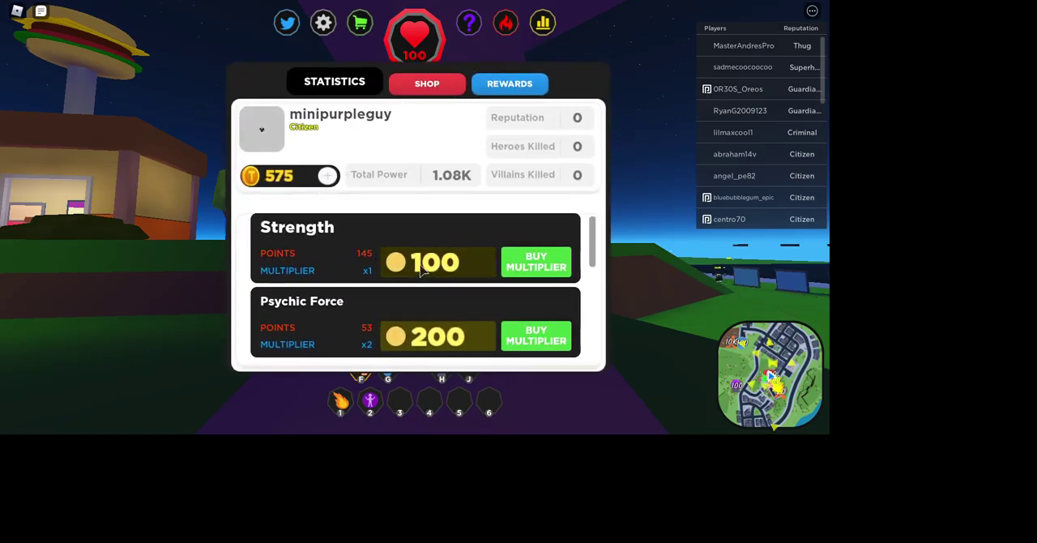
pyautogui.scroll(-1, 544, 273)
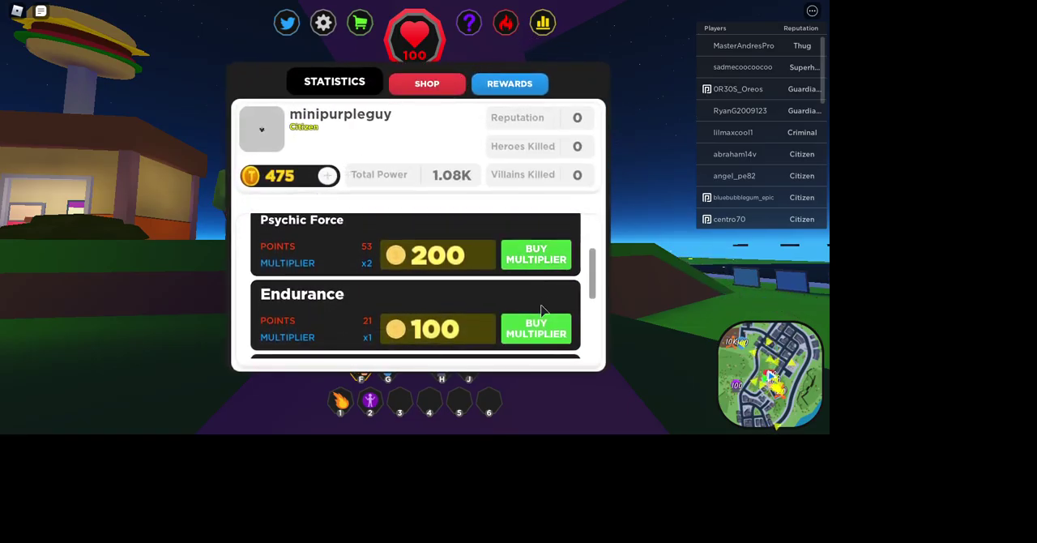
# Step: Buy multipliers to Strength x2, Endurance x2 and Swiftness x4, then confirm strength at 145/1000
pyautogui.click(537, 328)
pyautogui.scroll(-3, 536, 328)
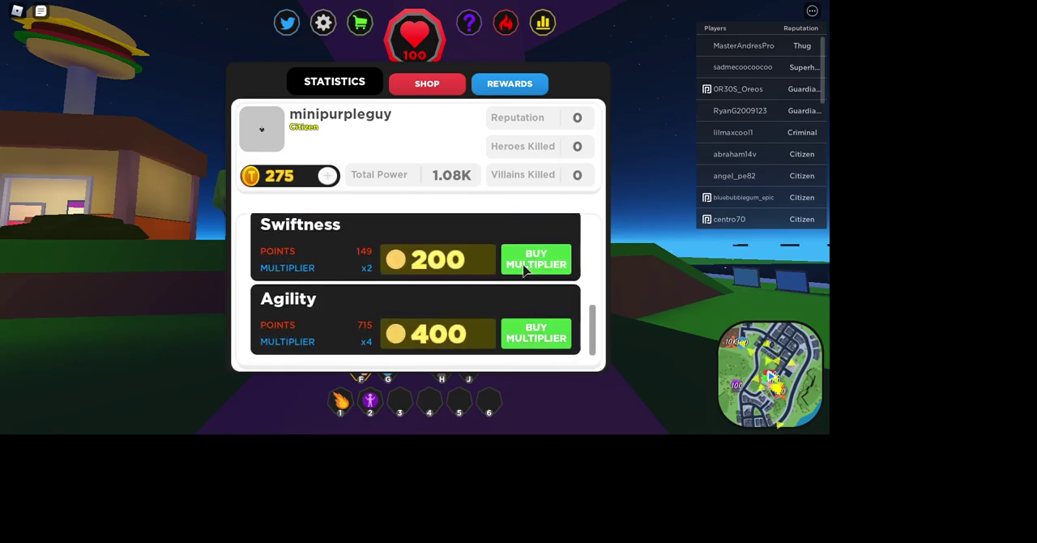
pyautogui.scroll(4, 524, 269)
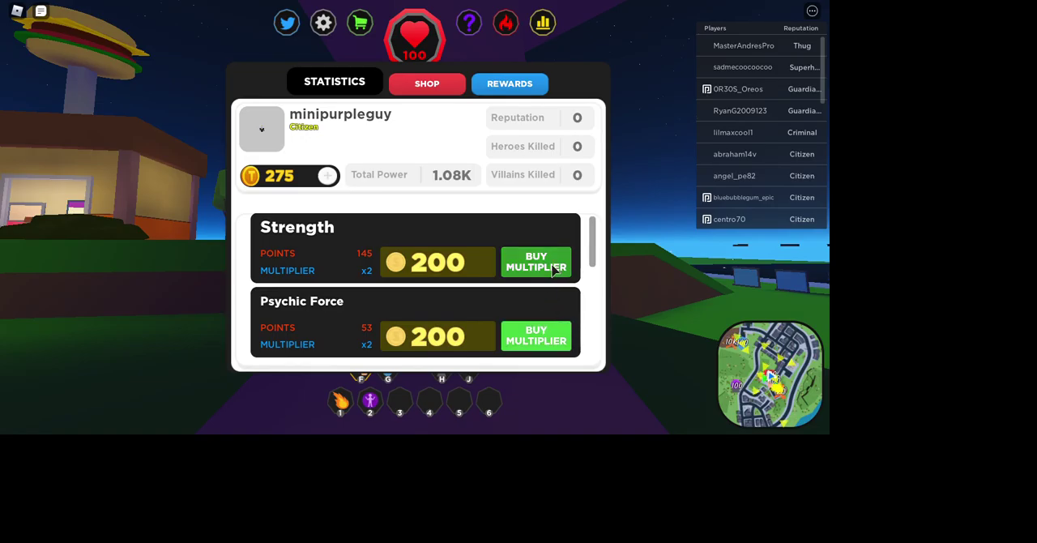
pyautogui.scroll(-1, 549, 267)
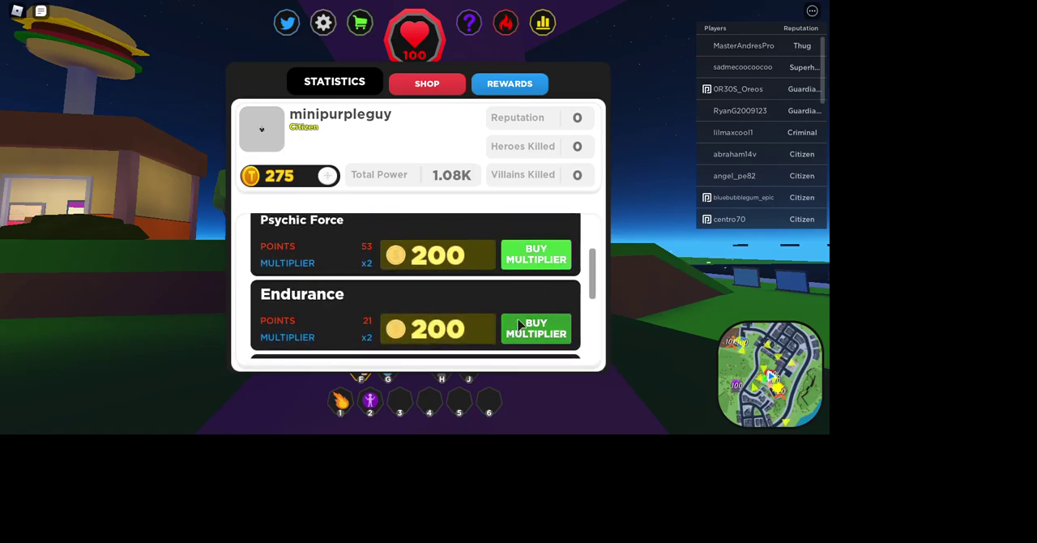
pyautogui.scroll(-1, 520, 324)
pyautogui.scroll(-1, 524, 299)
pyautogui.scroll(1, 522, 295)
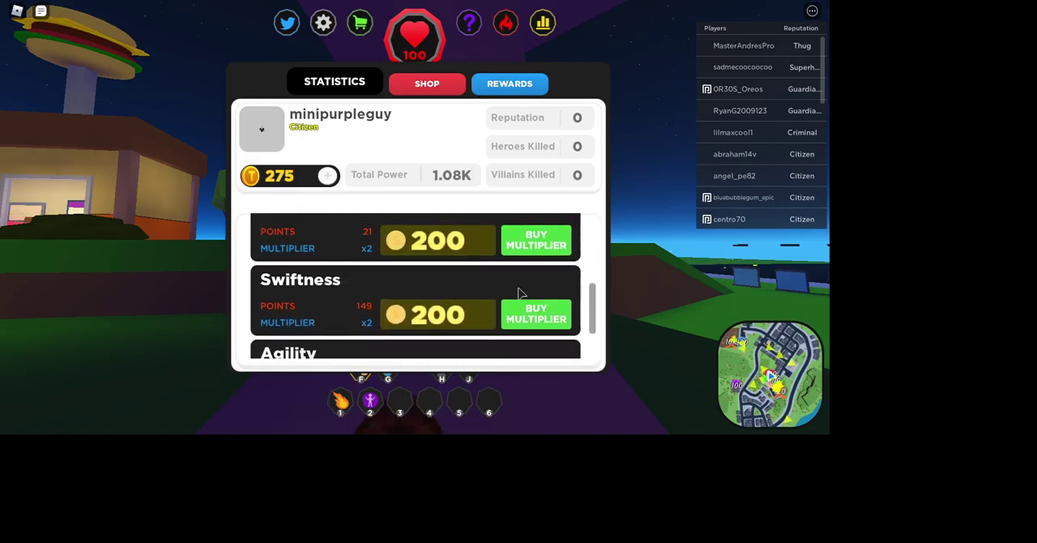
pyautogui.scroll(1, 521, 294)
pyautogui.scroll(-2, 531, 328)
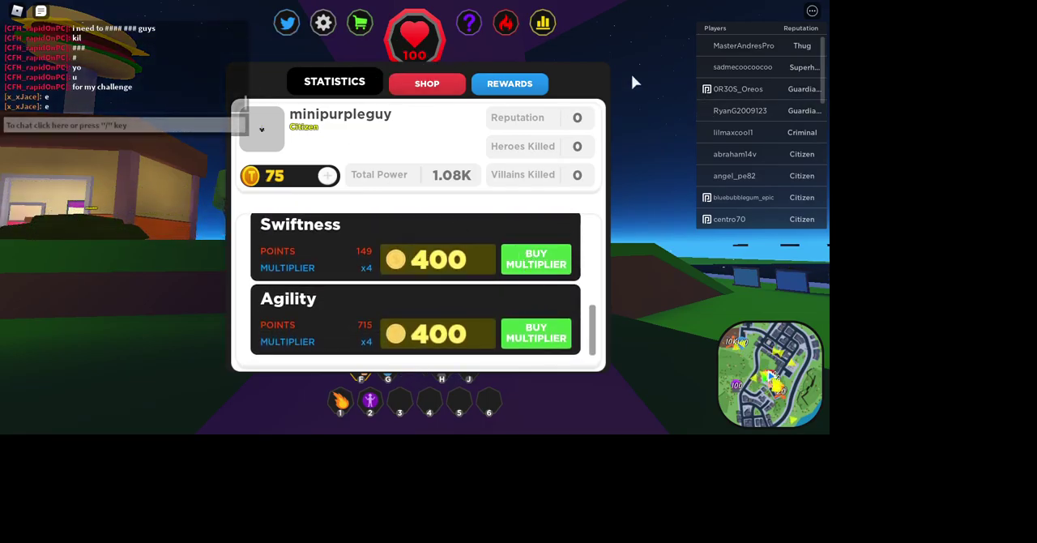
pyautogui.click(469, 24)
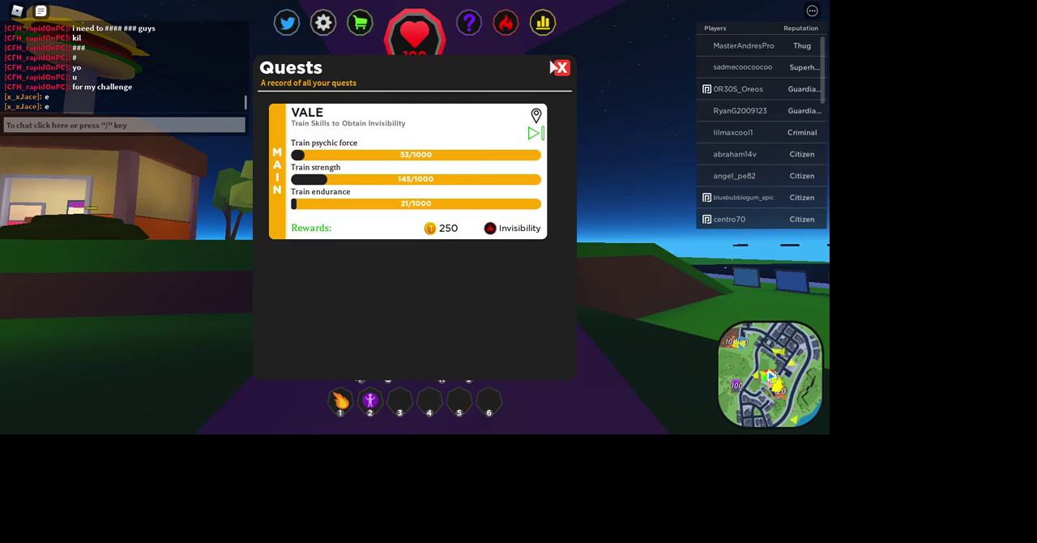
pyautogui.click(559, 68)
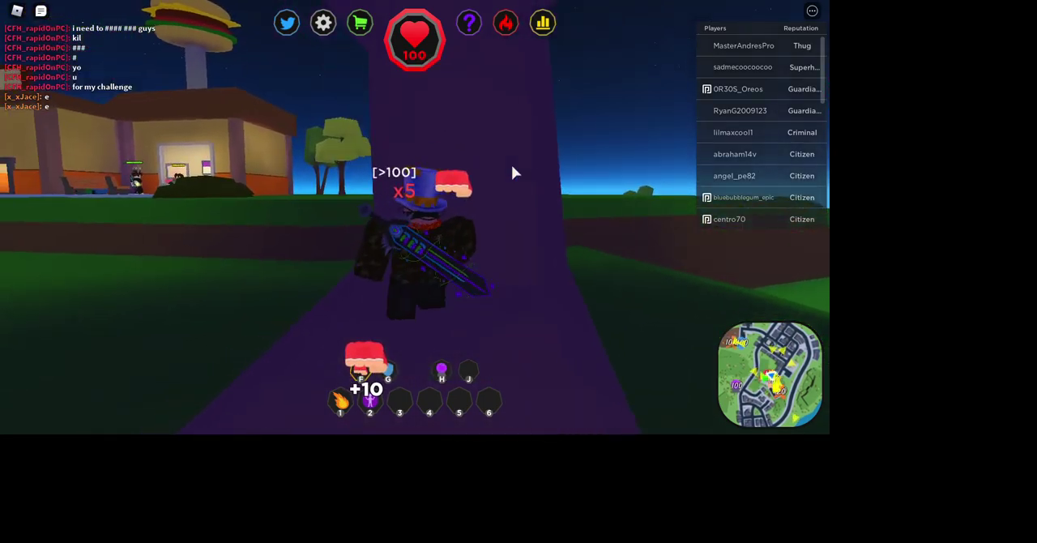
# Step: Run along the path toward the house to keep training strength
pyautogui.press('w')
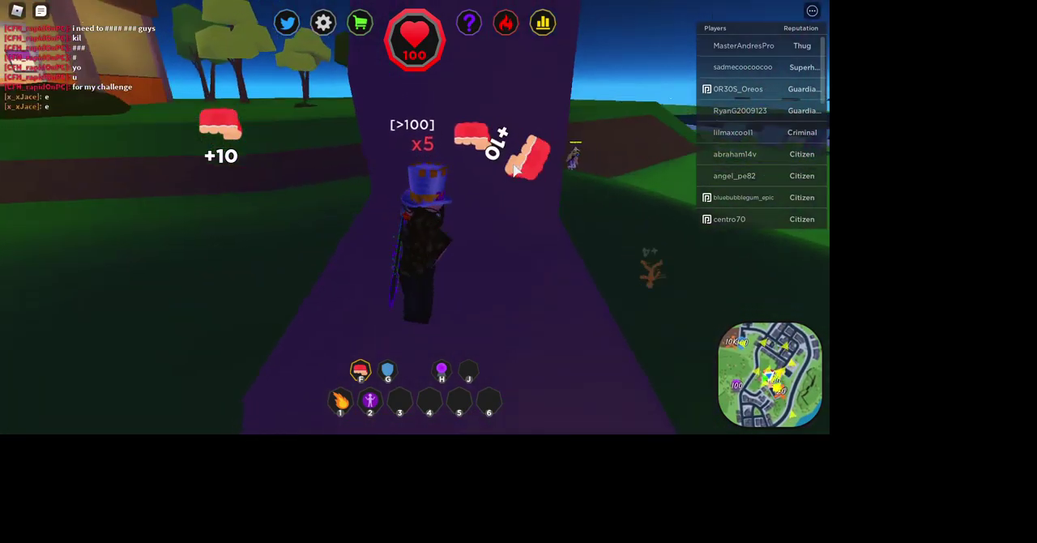
pyautogui.press('w')
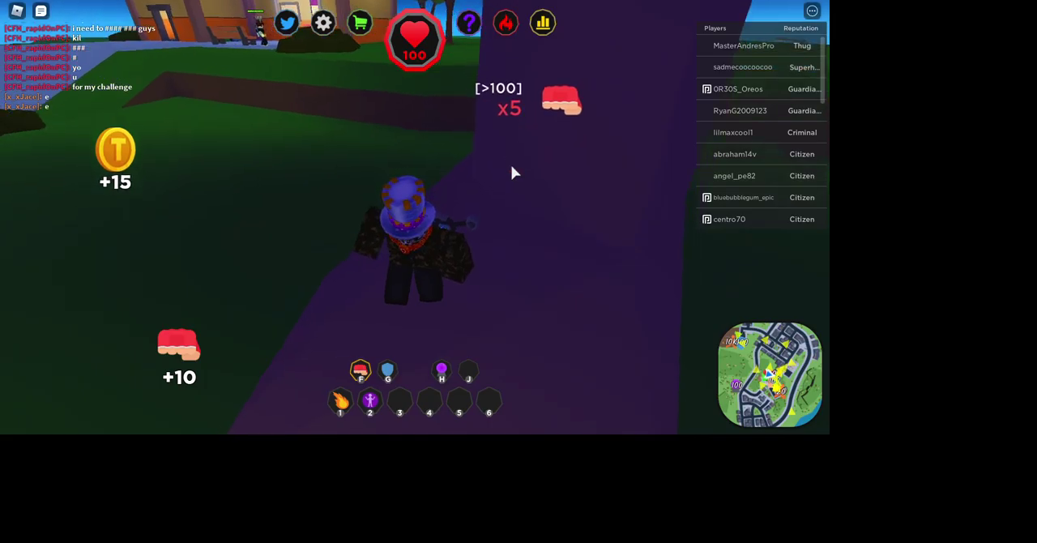
pyautogui.press('w')
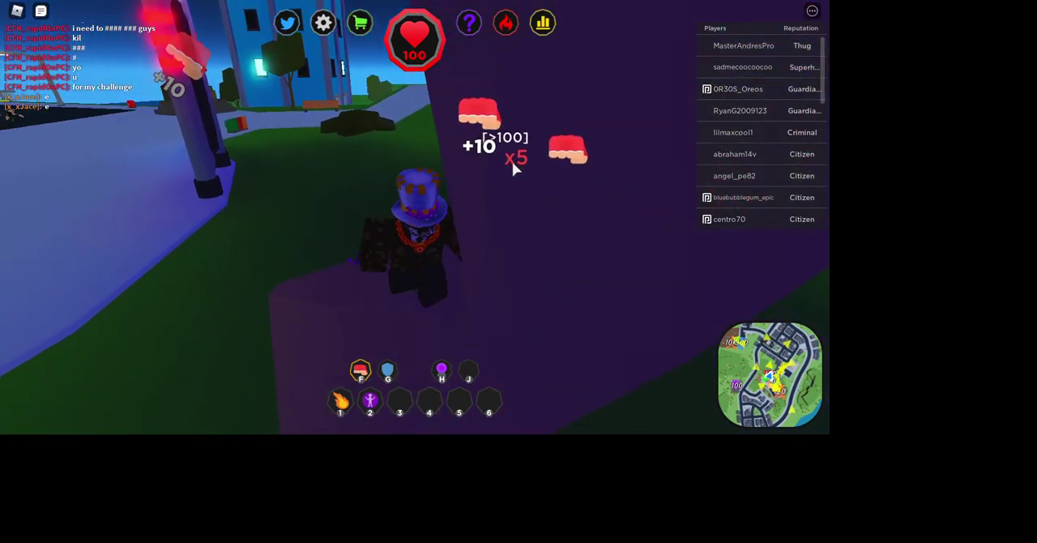
pyautogui.press('w')
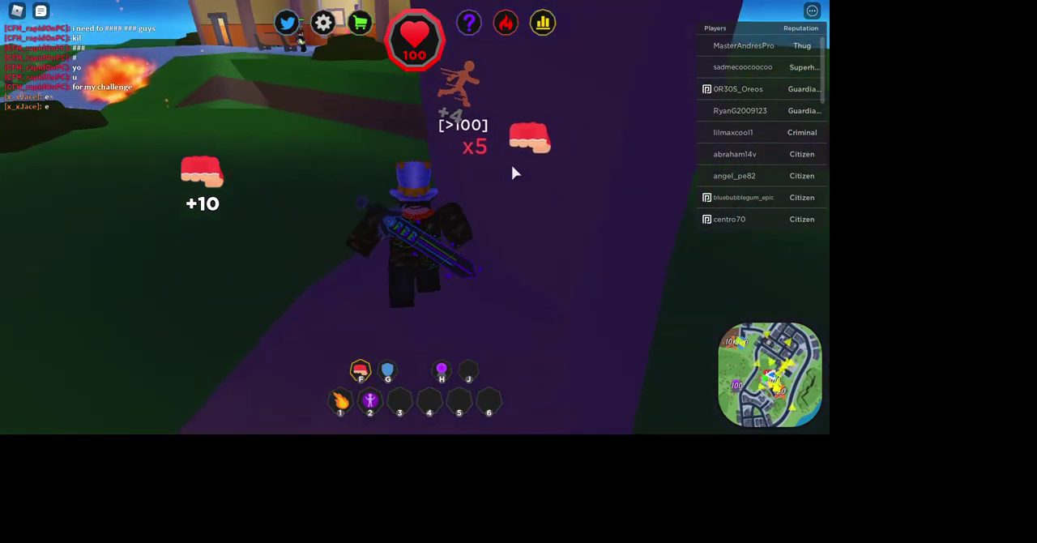
pyautogui.press('w')
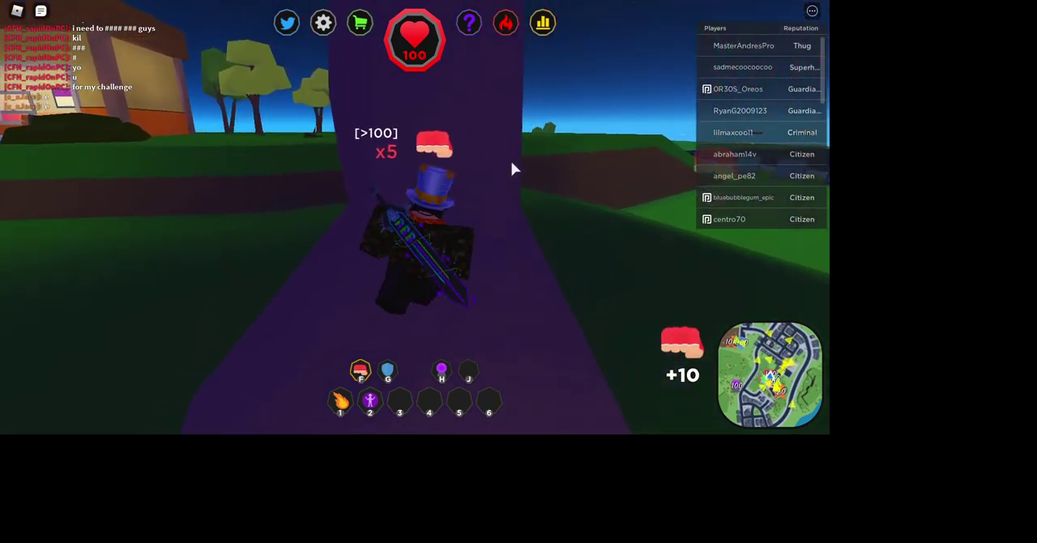
pyautogui.press('w')
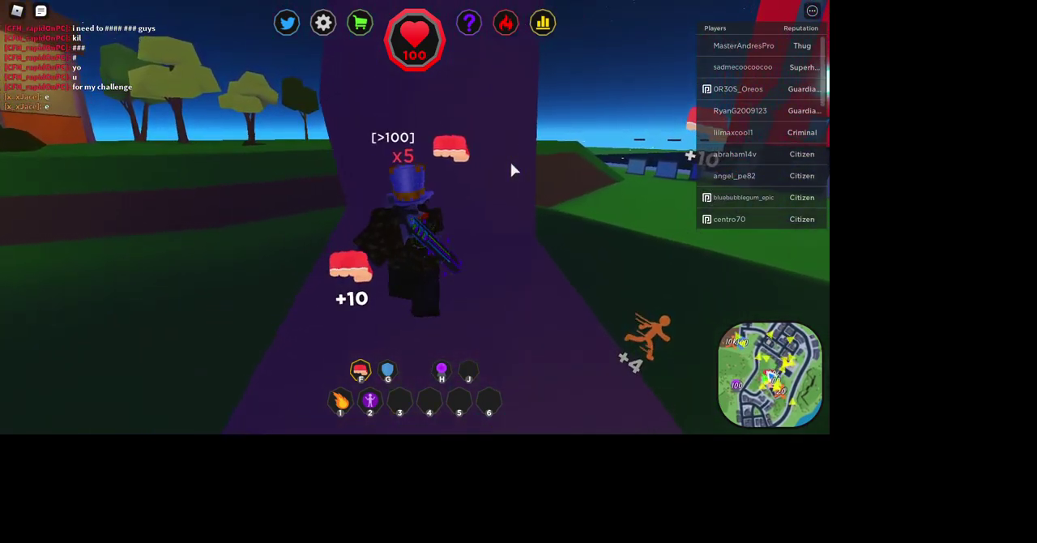
pyautogui.press('w')
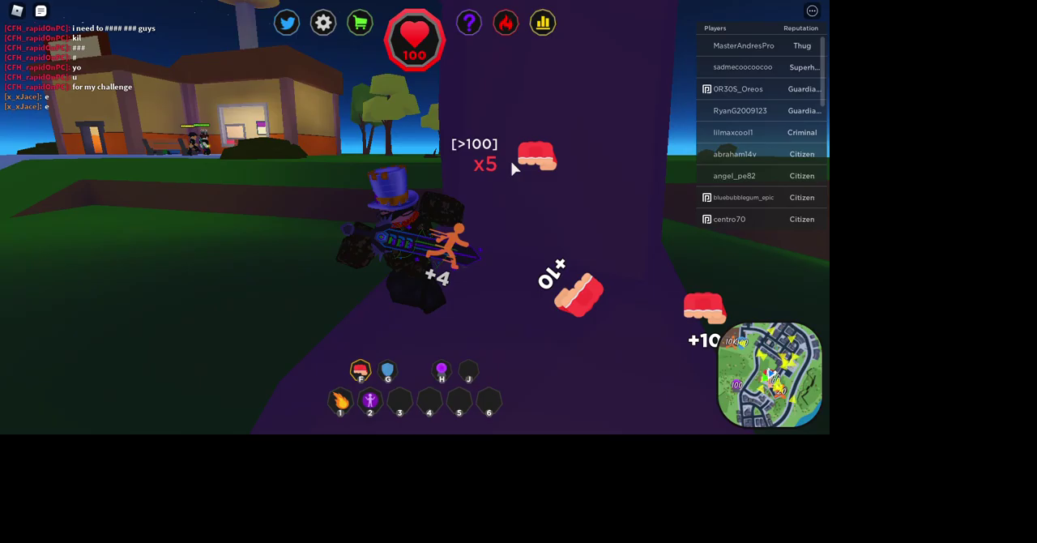
pyautogui.press('w')
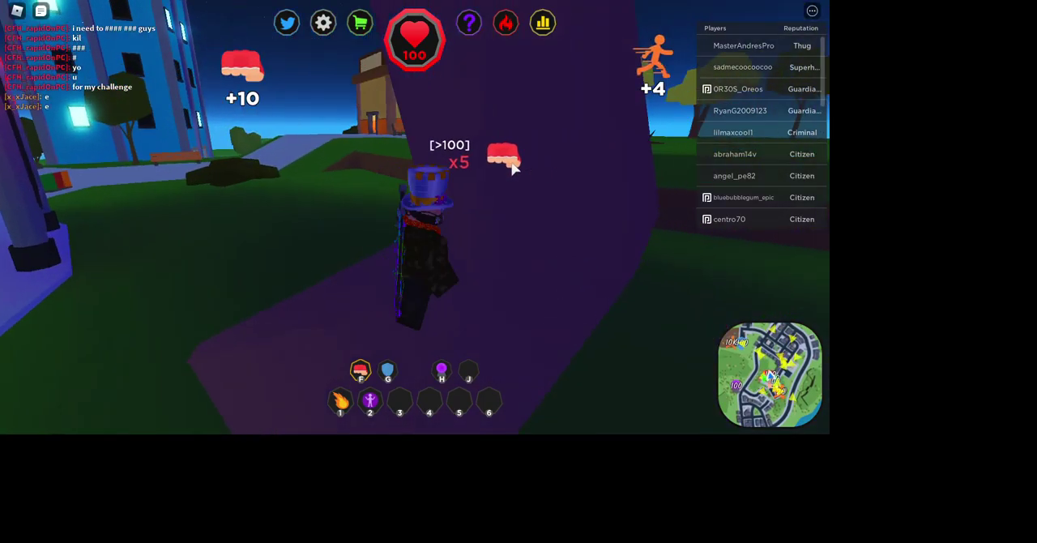
pyautogui.press('w')
# Step: Run with Shield cast, punch twice, and view statistics showing 90 coins and 1.41K power
pyautogui.press('2')
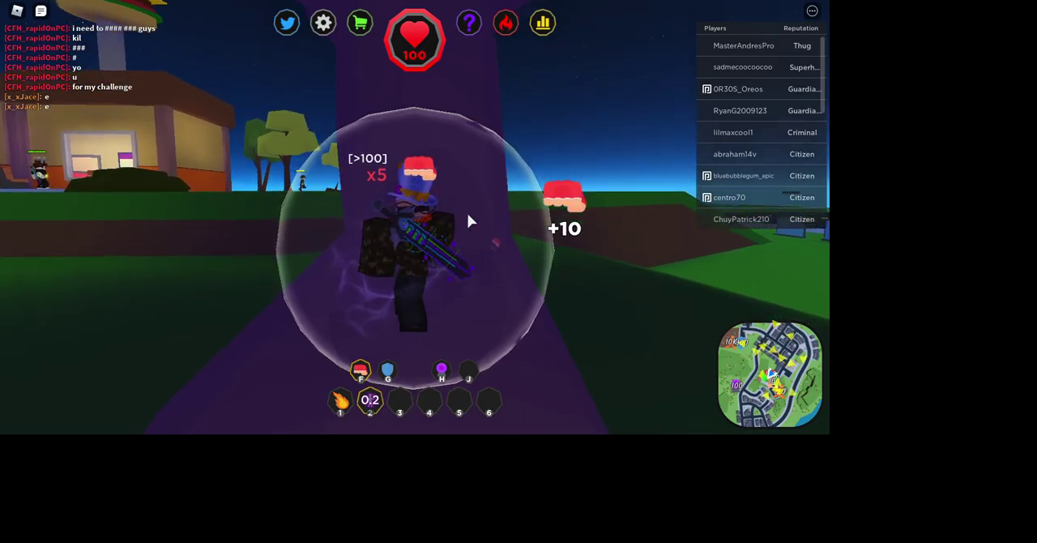
pyautogui.press('w')
pyautogui.press('w')
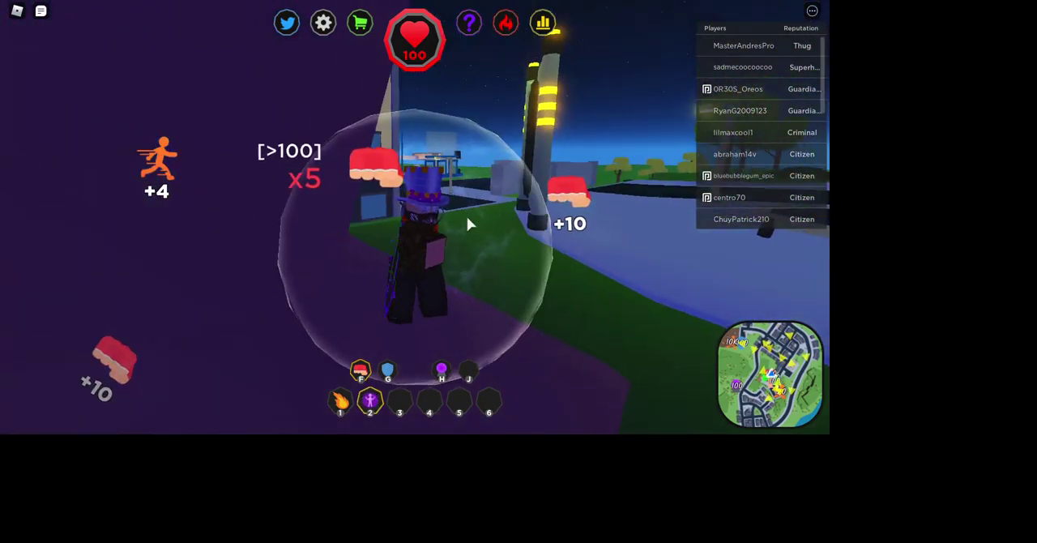
pyautogui.press('w')
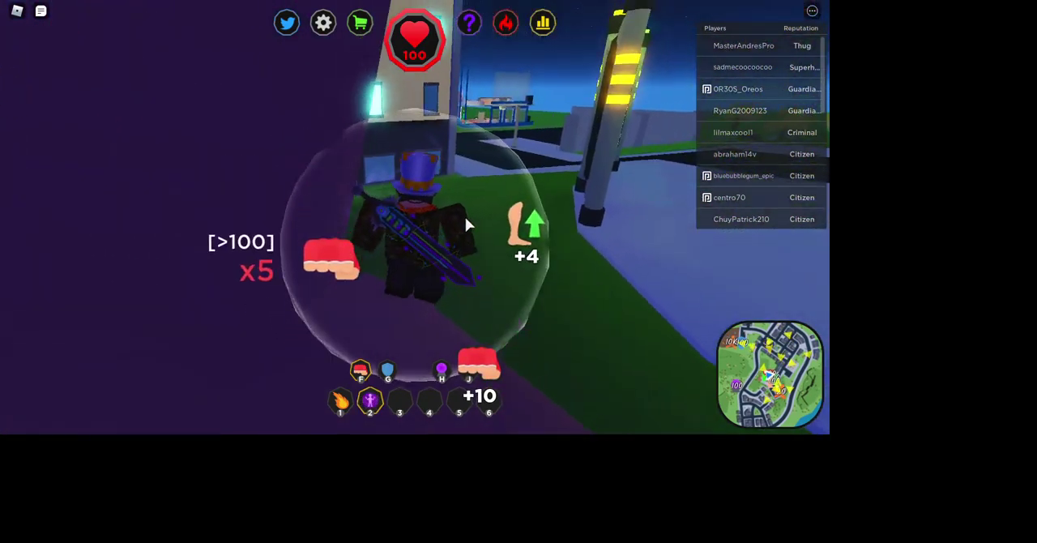
pyautogui.press('w')
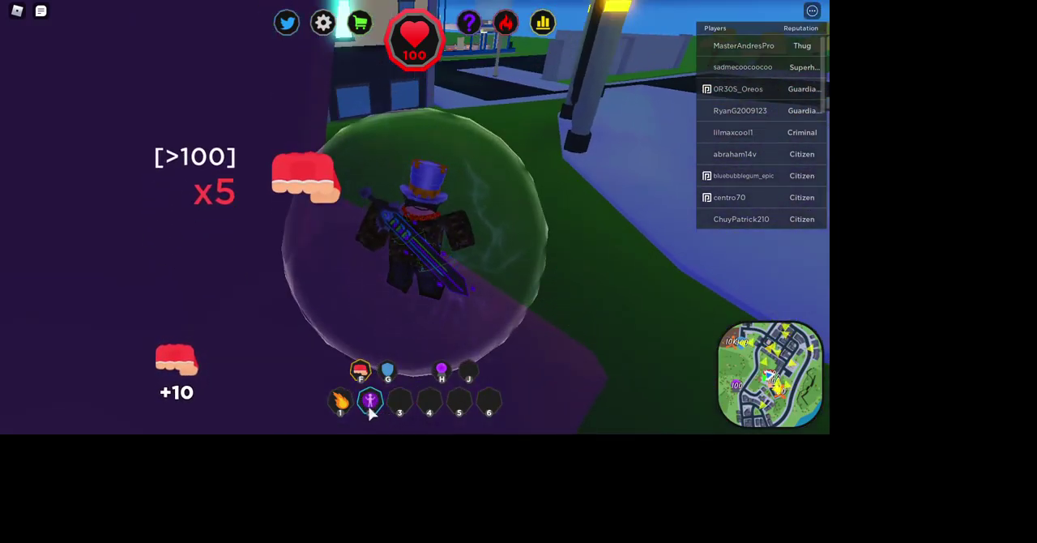
pyautogui.click(371, 402)
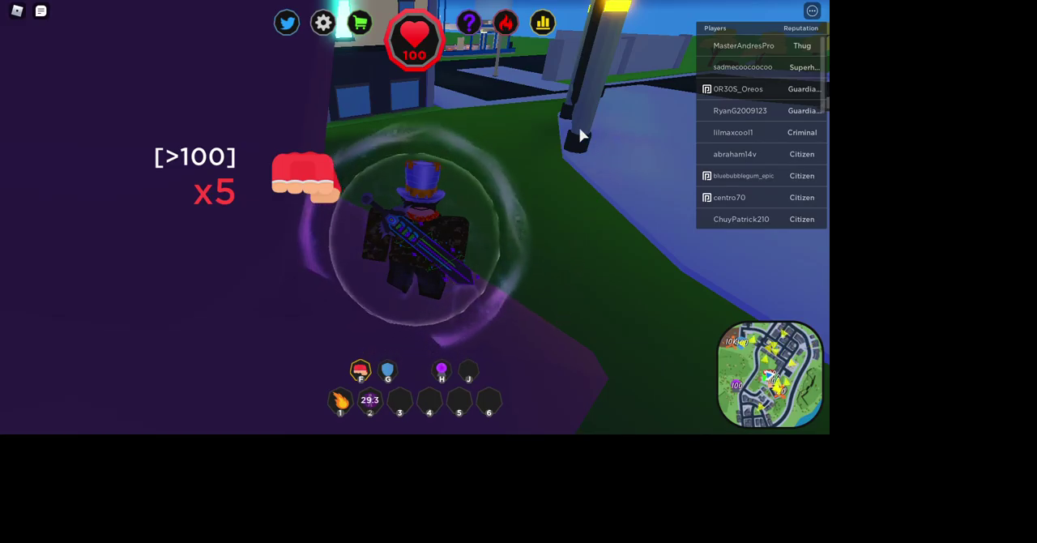
pyautogui.click(580, 136)
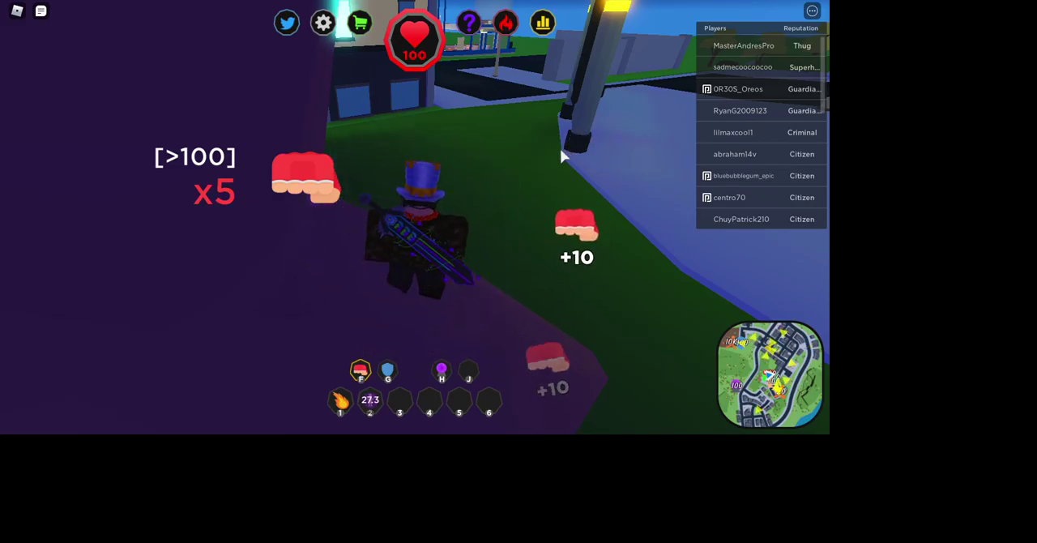
pyautogui.click(567, 150)
pyautogui.click(544, 24)
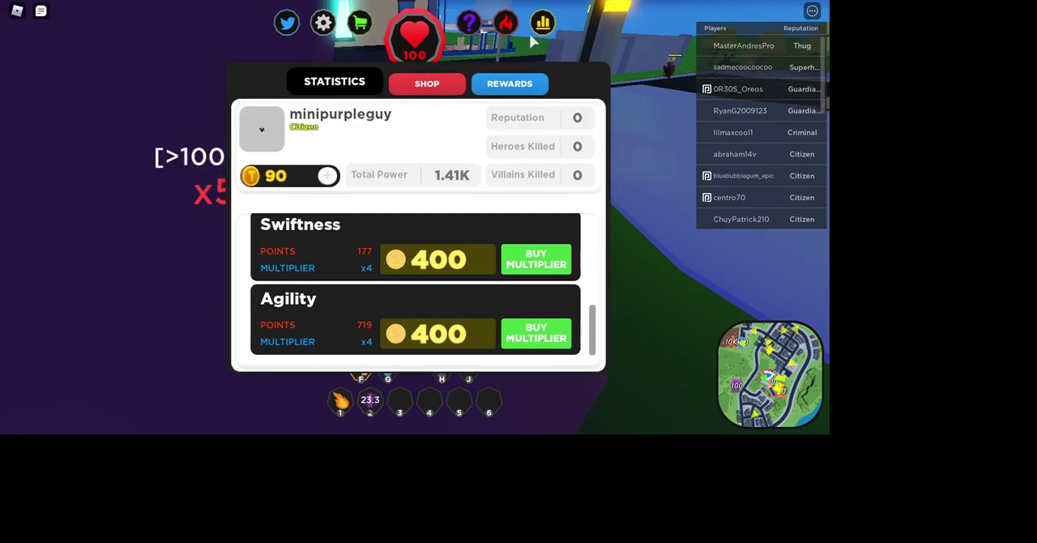
# Step: Browse the token shop and promo code rewards, then show the Fireball and Shield loadout
pyautogui.click(423, 83)
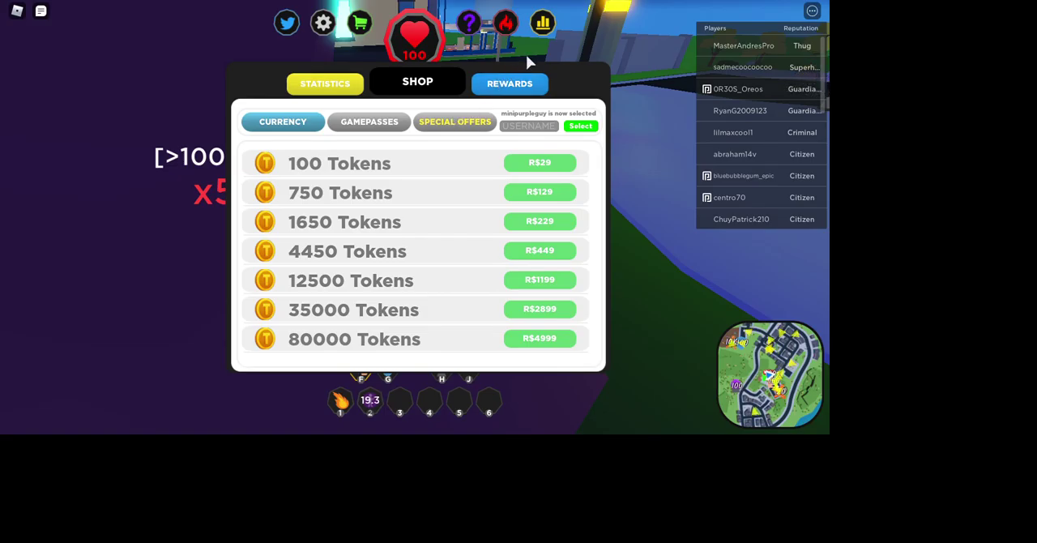
pyautogui.click(510, 83)
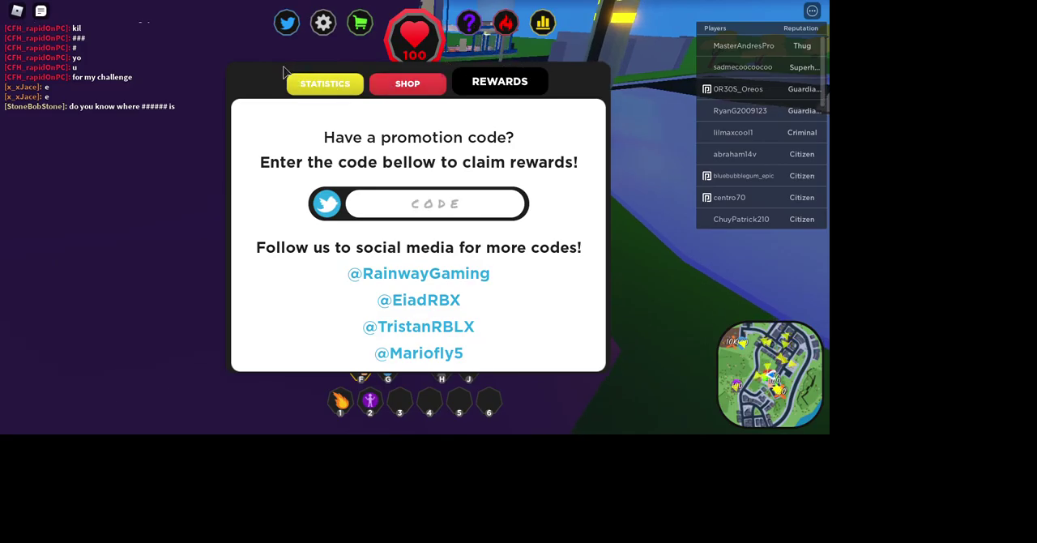
pyautogui.click(324, 83)
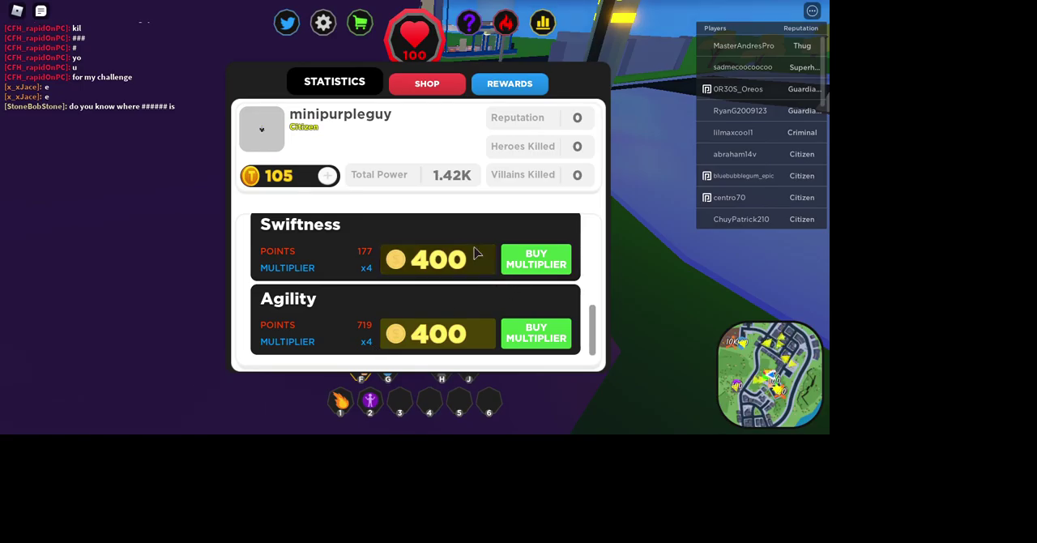
pyautogui.scroll(5, 477, 253)
pyautogui.scroll(-5, 537, 295)
pyautogui.scroll(5, 526, 283)
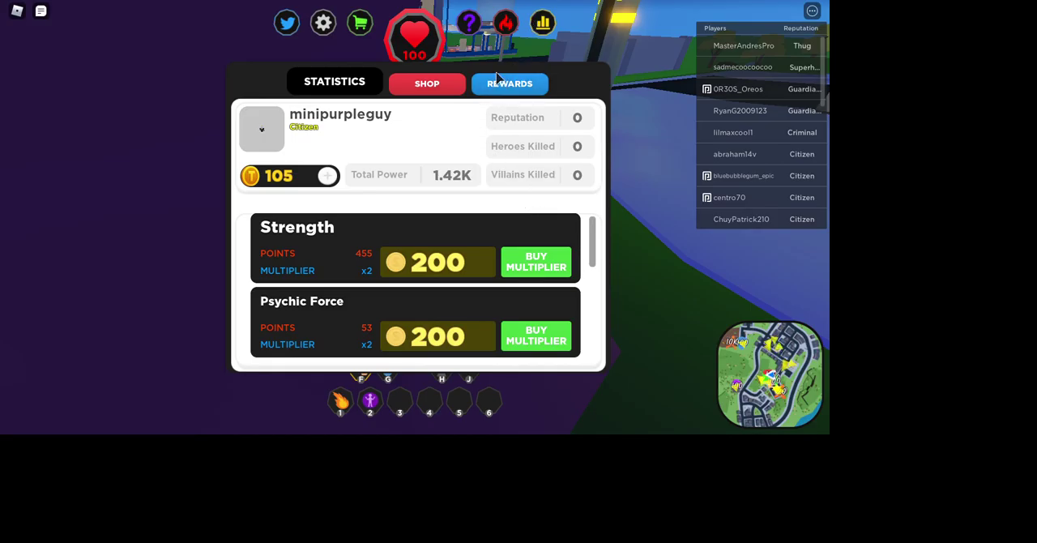
pyautogui.click(504, 23)
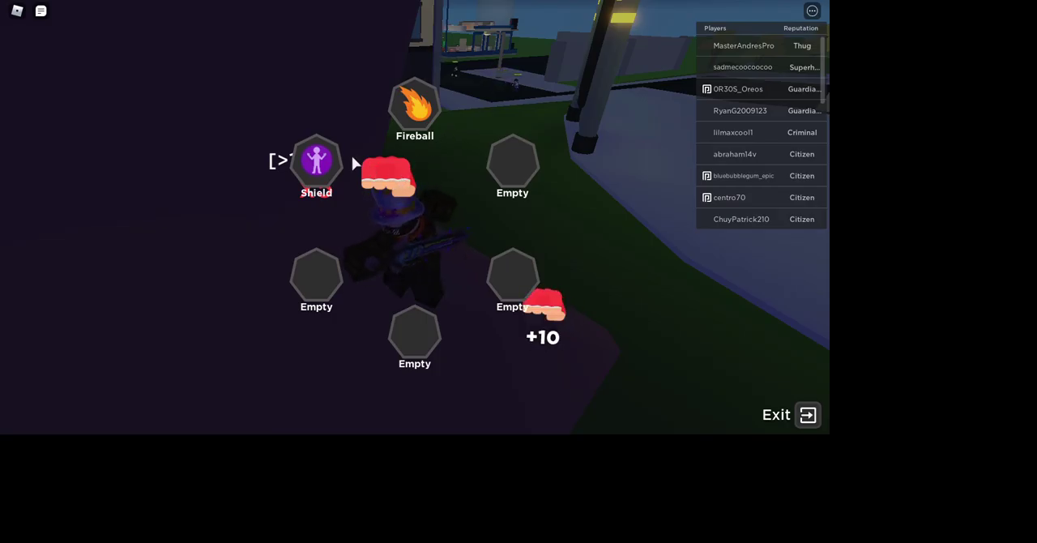
# Step: Exit the ability wheel and rotate the camera back over the x5 strength zone
pyautogui.click(680, 328)
pyautogui.moveTo(411, 233); pyautogui.dragTo(409, 227)
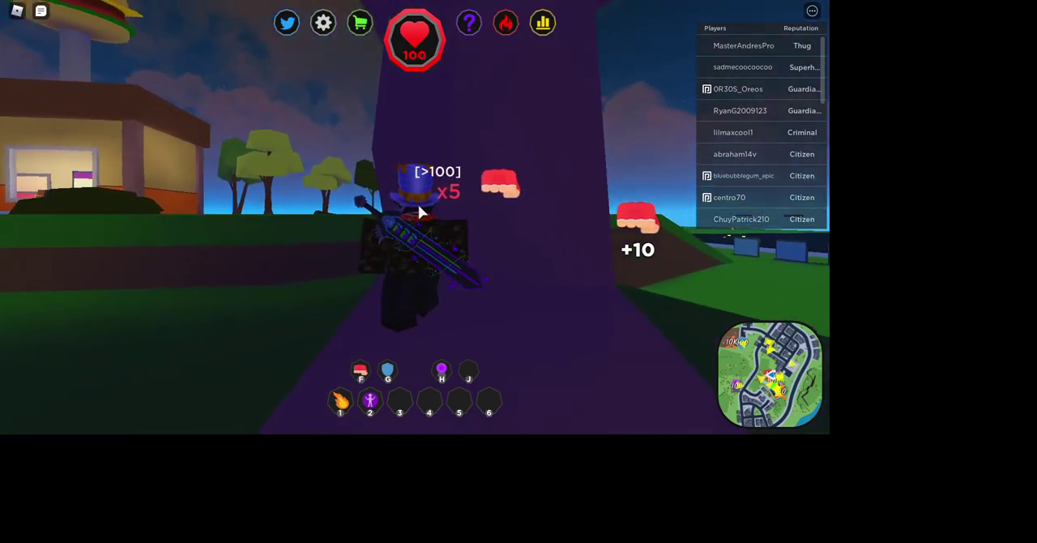
pyautogui.click(542, 22)
pyautogui.click(542, 23)
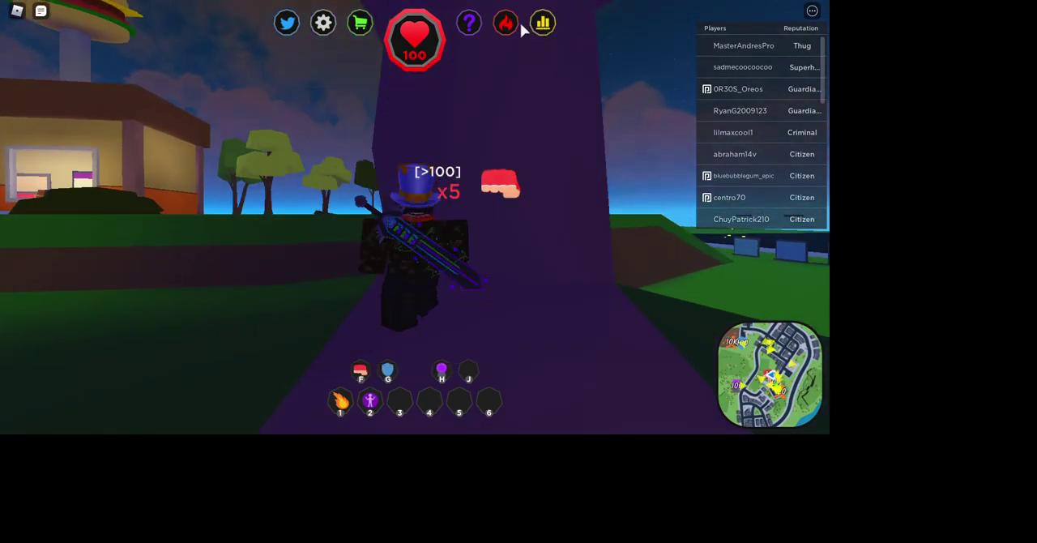
pyautogui.click(470, 22)
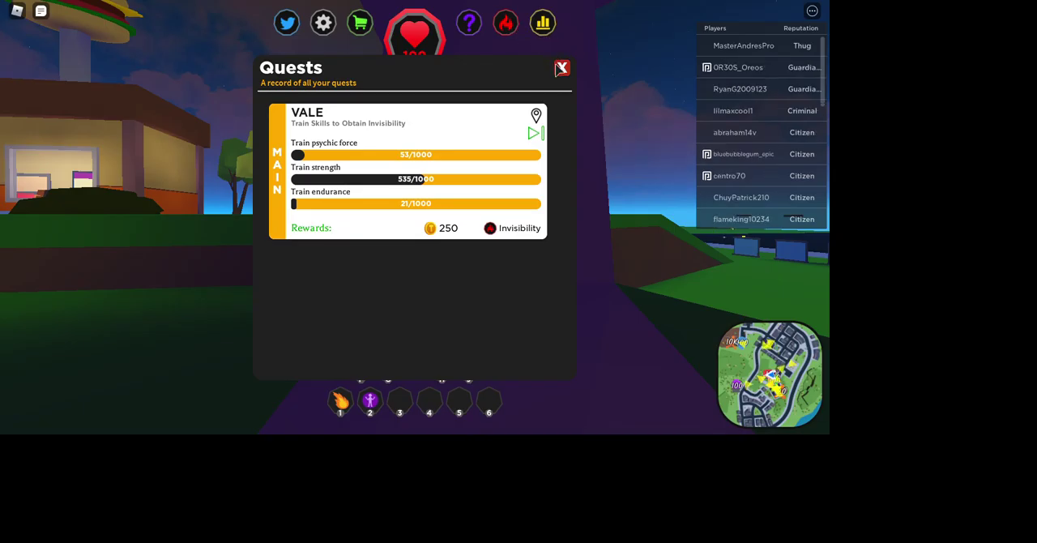
pyautogui.click(562, 67)
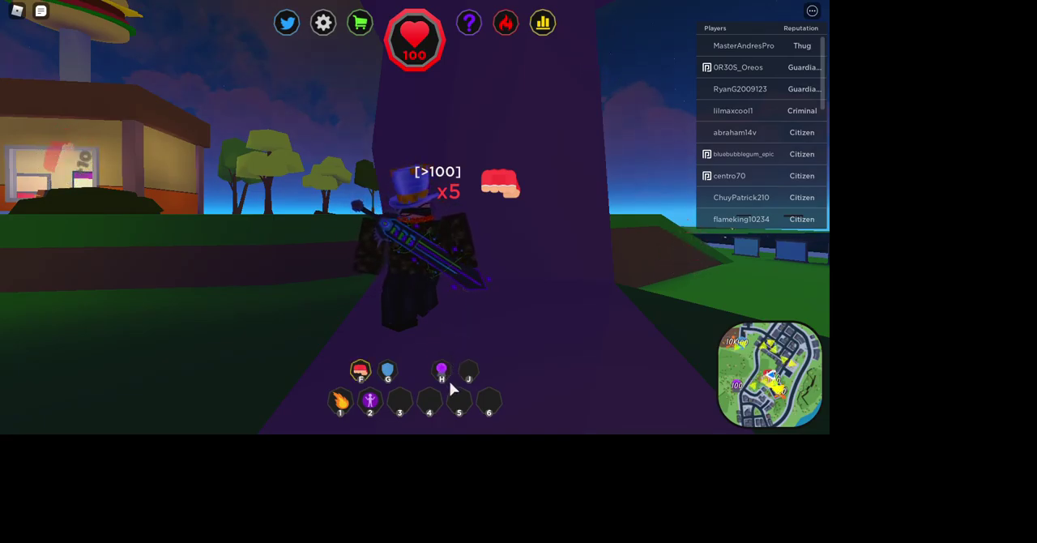
# Step: Punch five more times, then confirm Vale's quest shows strength at 645/1000
pyautogui.click(467, 334)
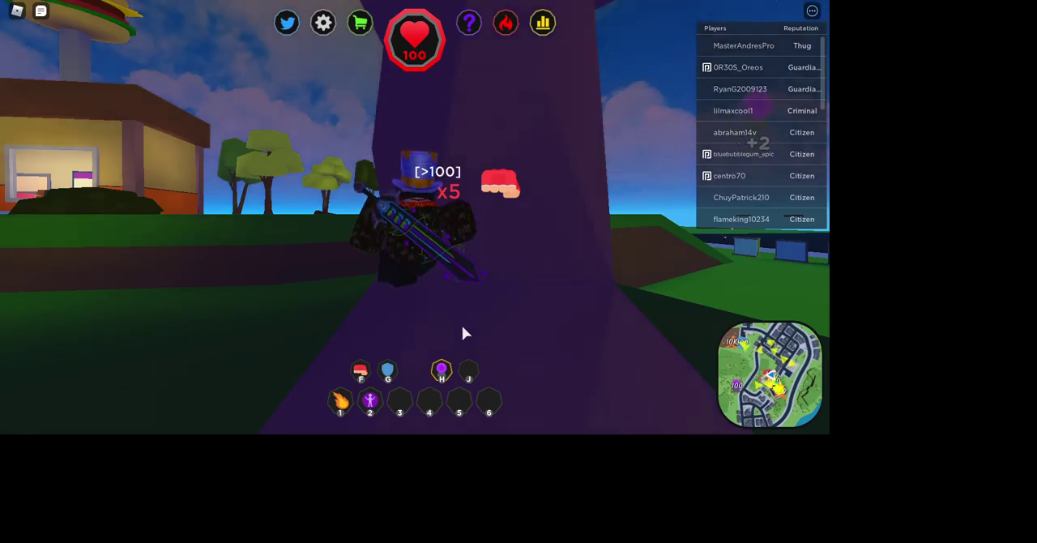
pyautogui.click(467, 335)
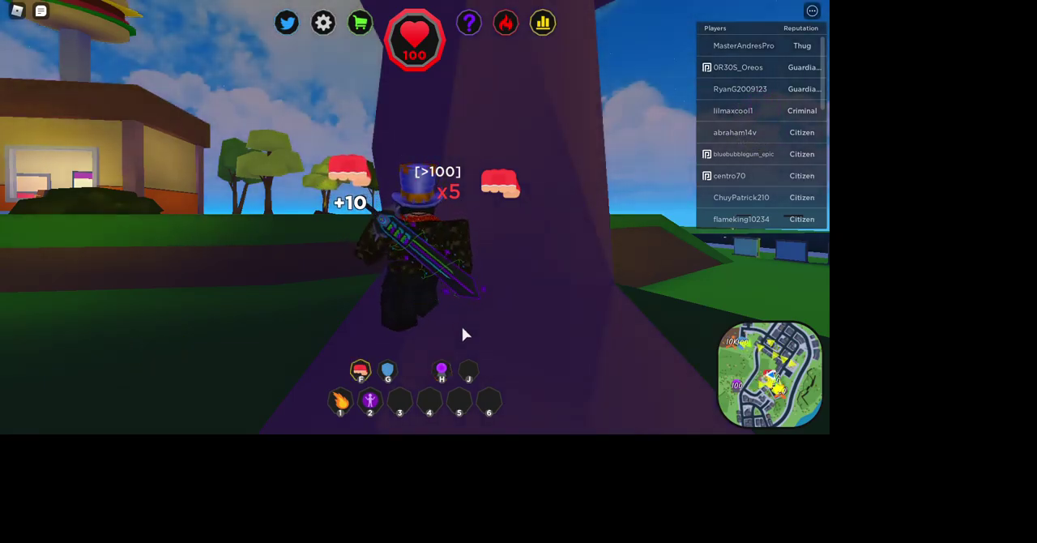
pyautogui.click(460, 344)
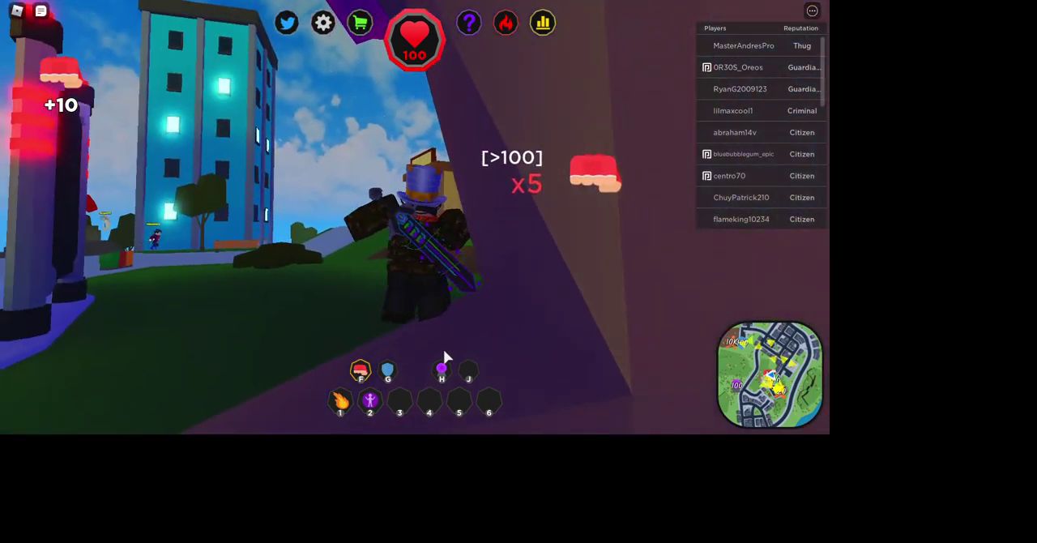
pyautogui.click(454, 349)
pyautogui.click(440, 357)
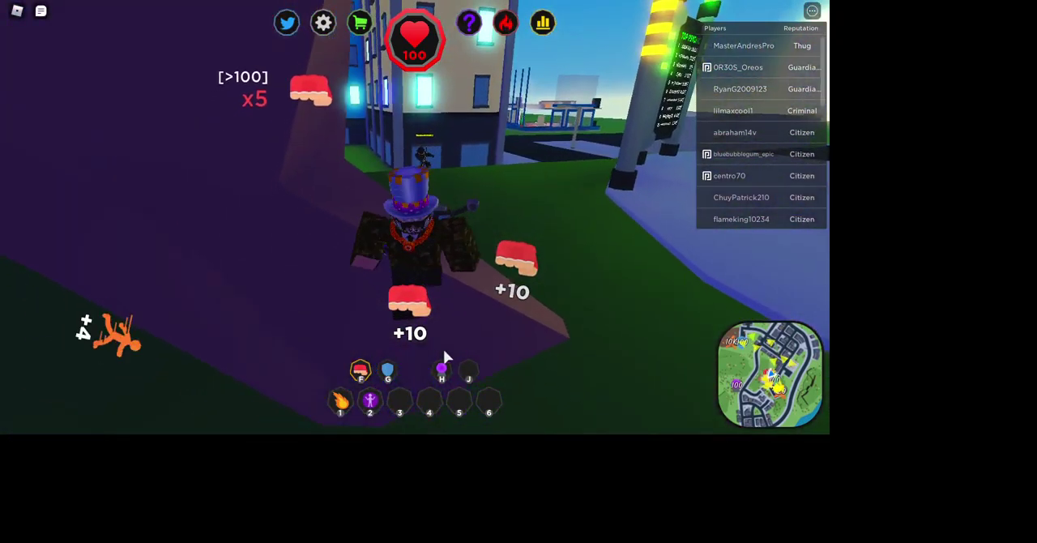
pyautogui.click(472, 24)
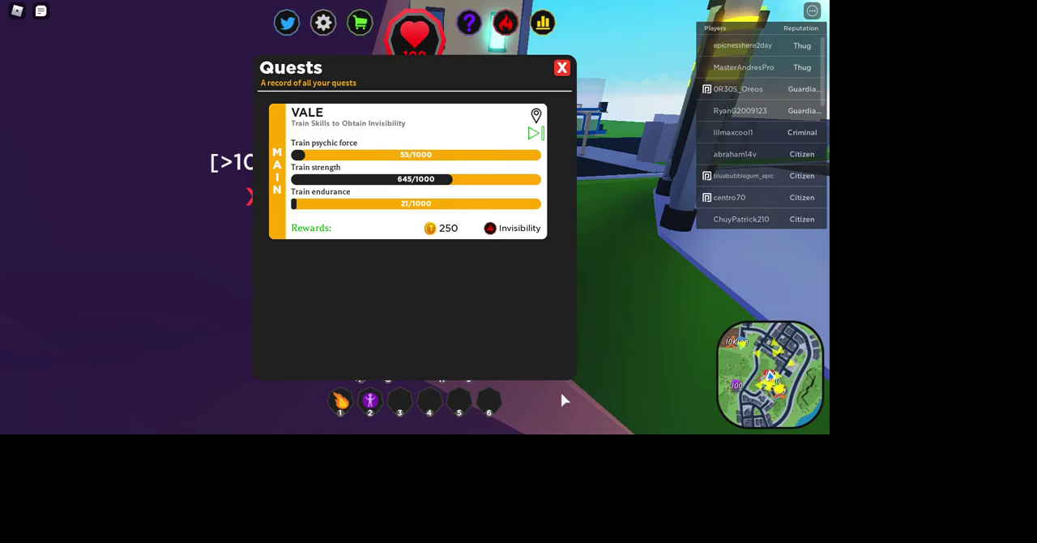
# Step: Close the quest log, swing the camera around, and punch repeatedly to build strength
pyautogui.click(562, 67)
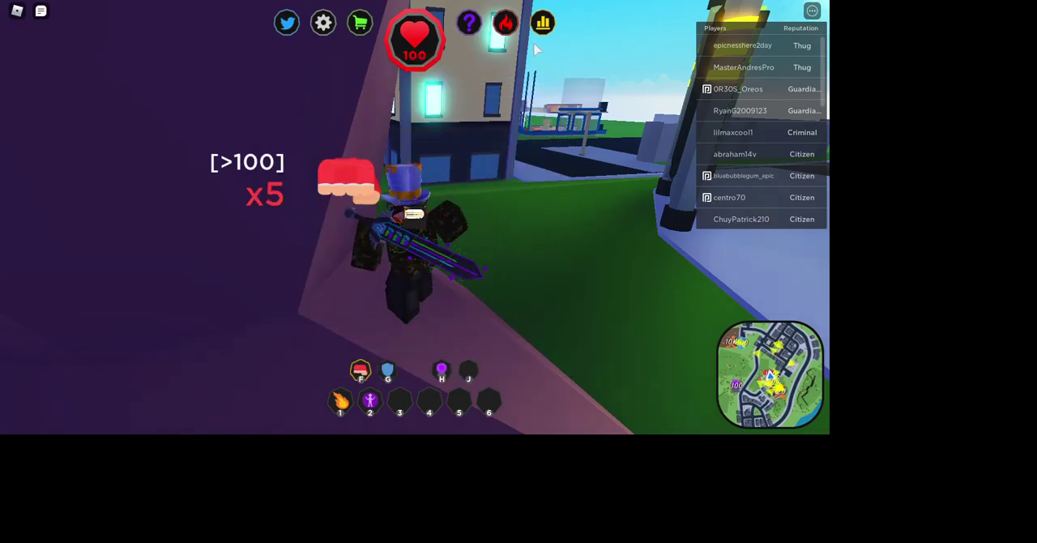
pyautogui.moveTo(498, 153)
pyautogui.mouseDown()
pyautogui.moveTo(419, 184)
pyautogui.moveTo(440, 174)
pyautogui.moveTo(439, 239)
pyautogui.moveTo(387, 243)
pyautogui.mouseUp()
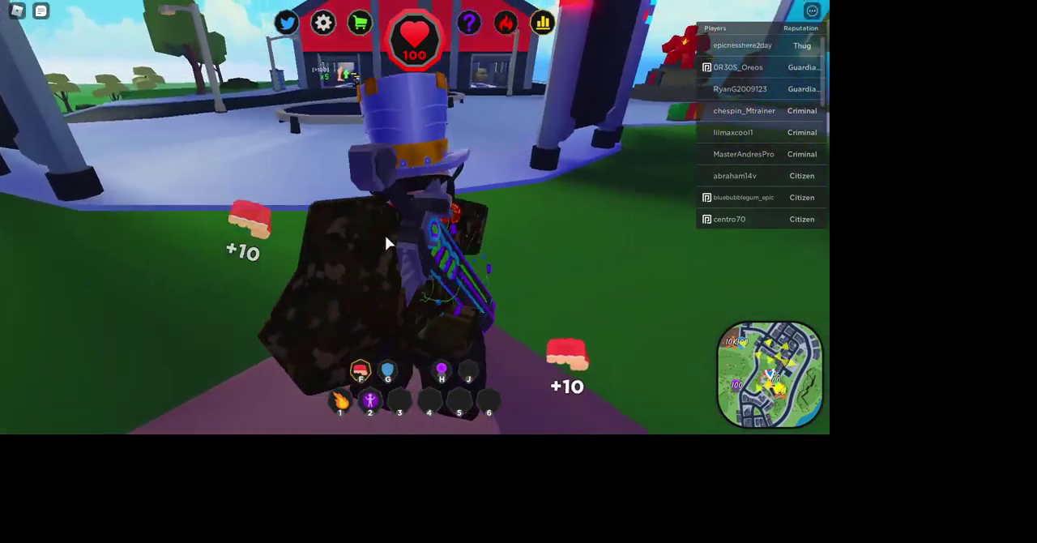
pyautogui.click(387, 243)
pyautogui.click(480, 239)
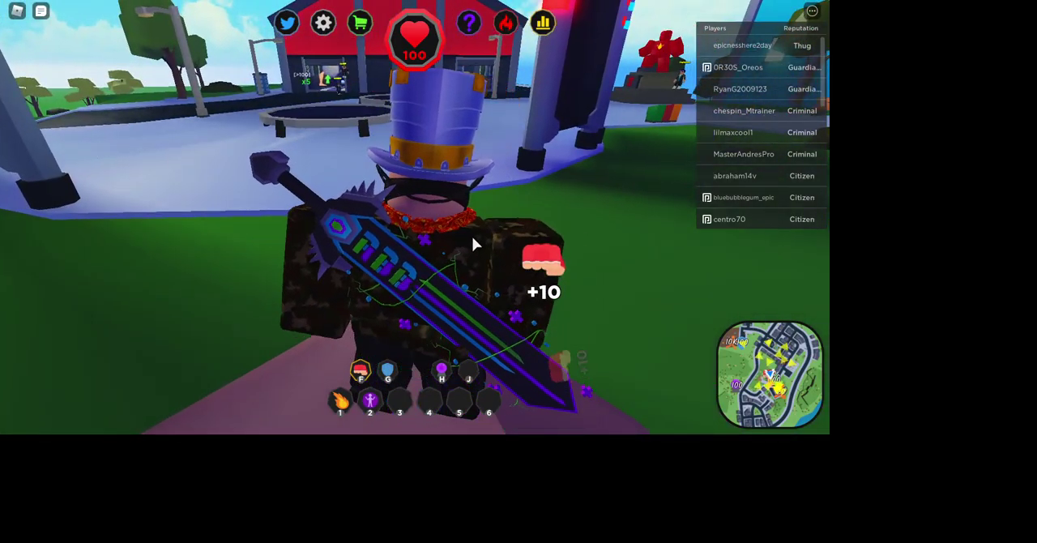
pyautogui.click(480, 239)
pyautogui.click(483, 238)
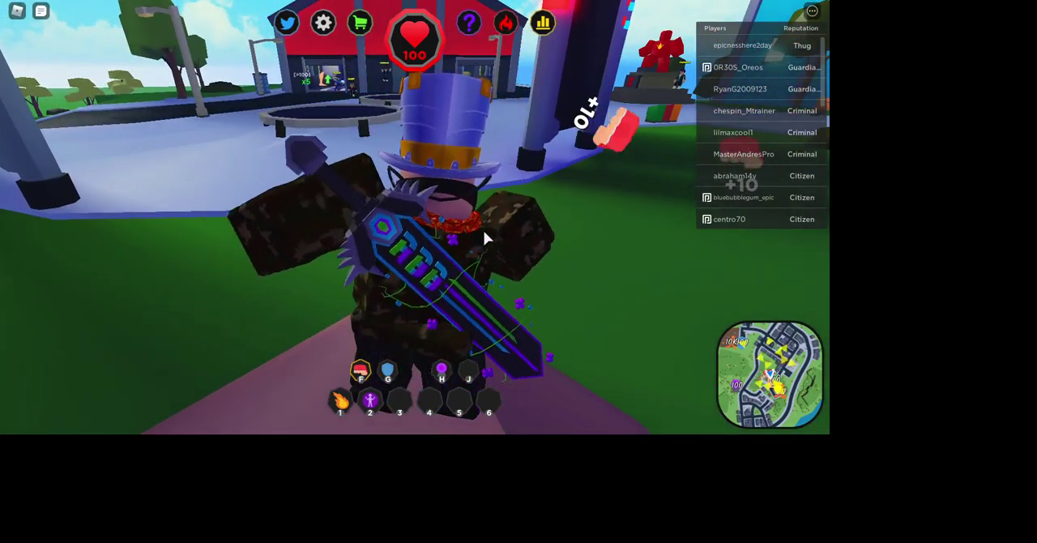
pyautogui.click(485, 237)
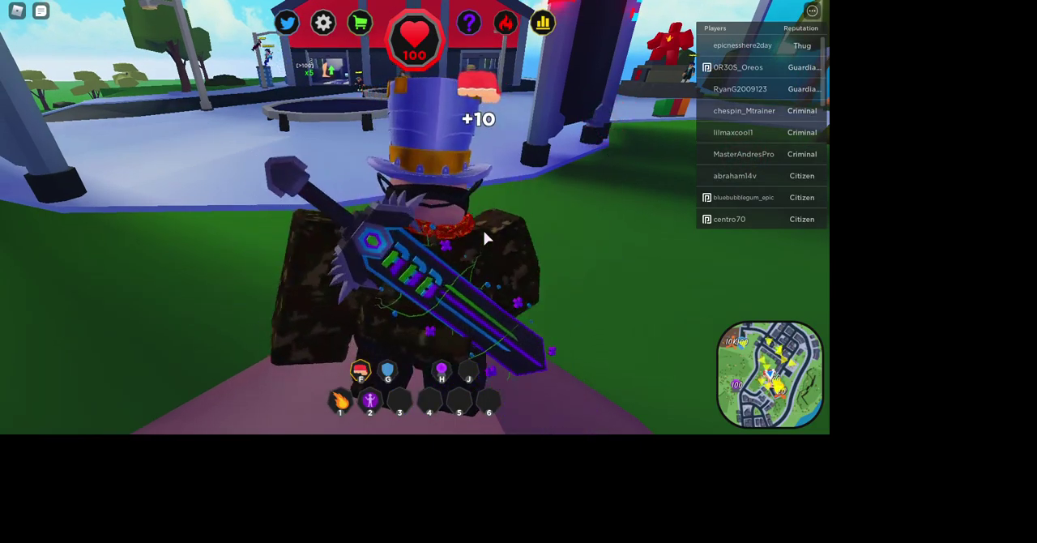
pyautogui.click(484, 237)
pyautogui.click(484, 238)
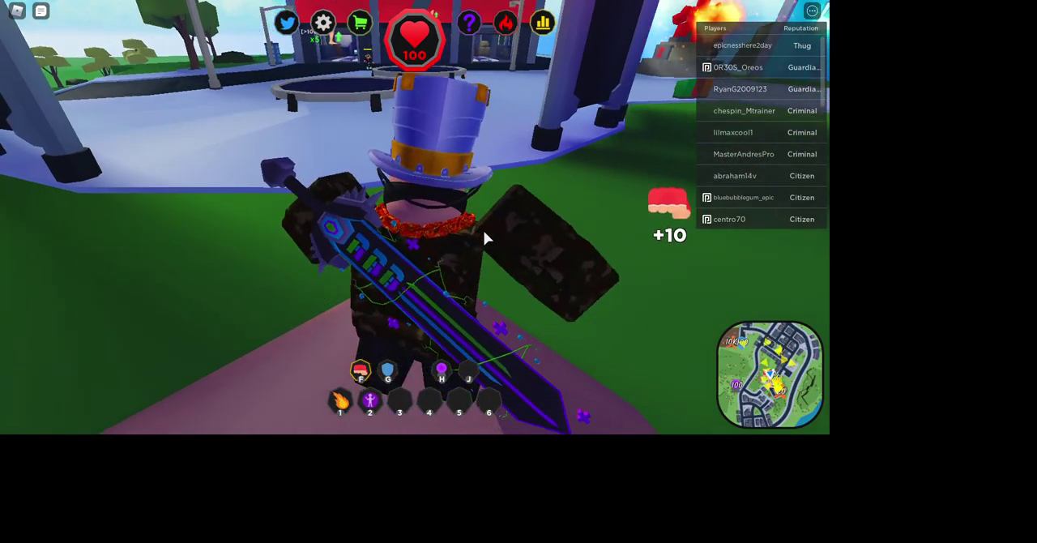
pyautogui.click(485, 237)
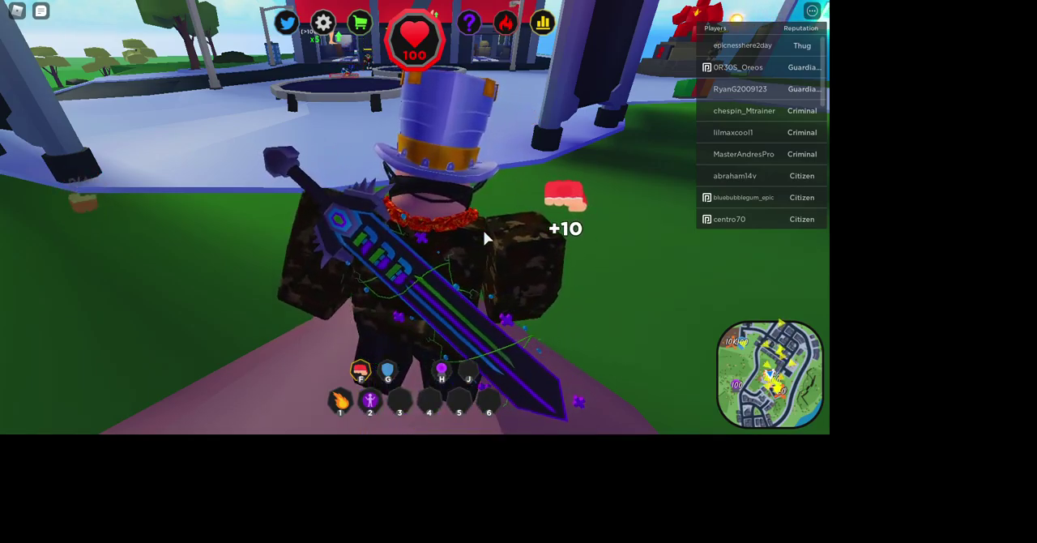
pyautogui.click(484, 237)
pyautogui.click(484, 237)
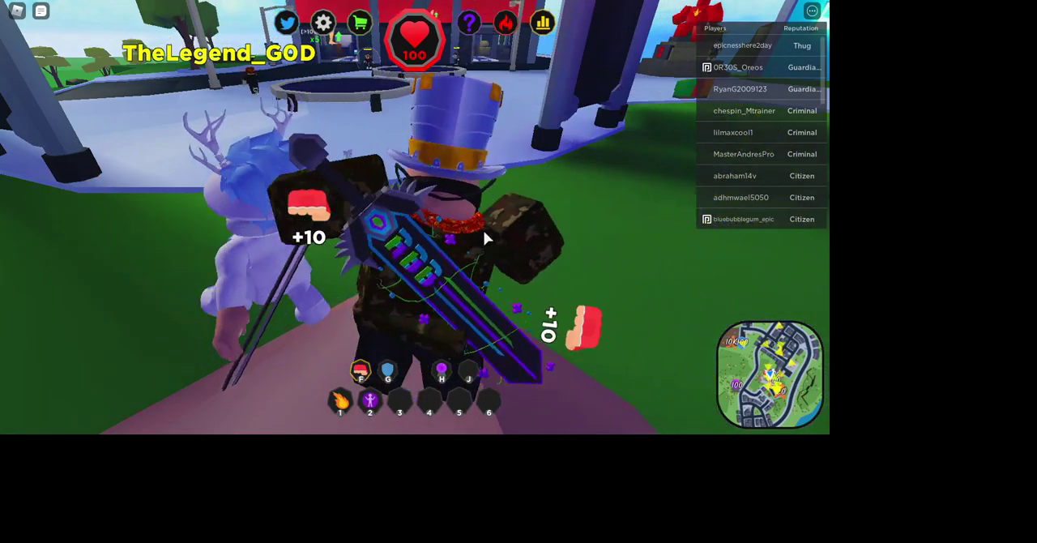
pyautogui.click(484, 238)
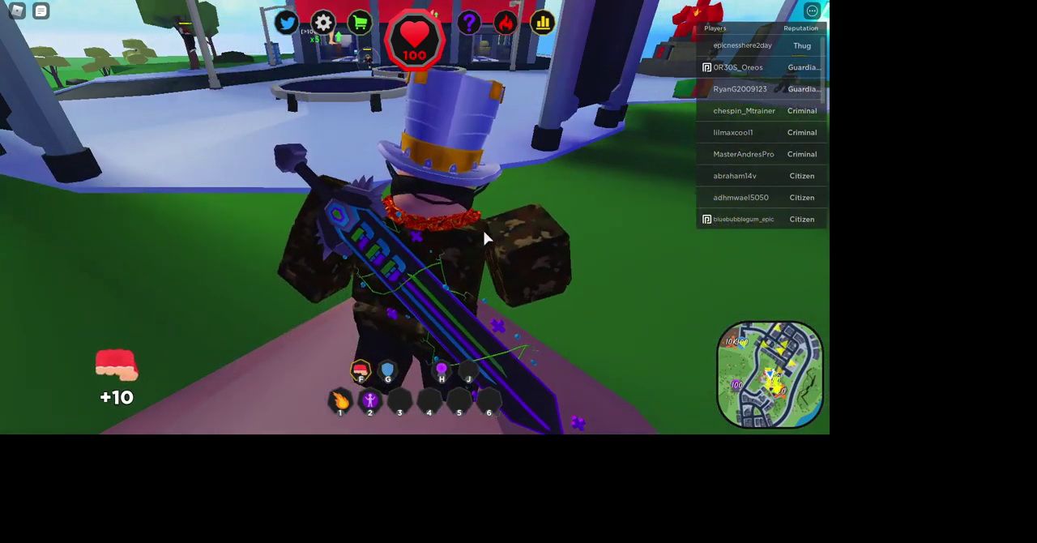
# Step: Keep punching while moving, then re-equip the sword with key 1 and train with it
pyautogui.click(484, 237)
pyautogui.click(485, 237)
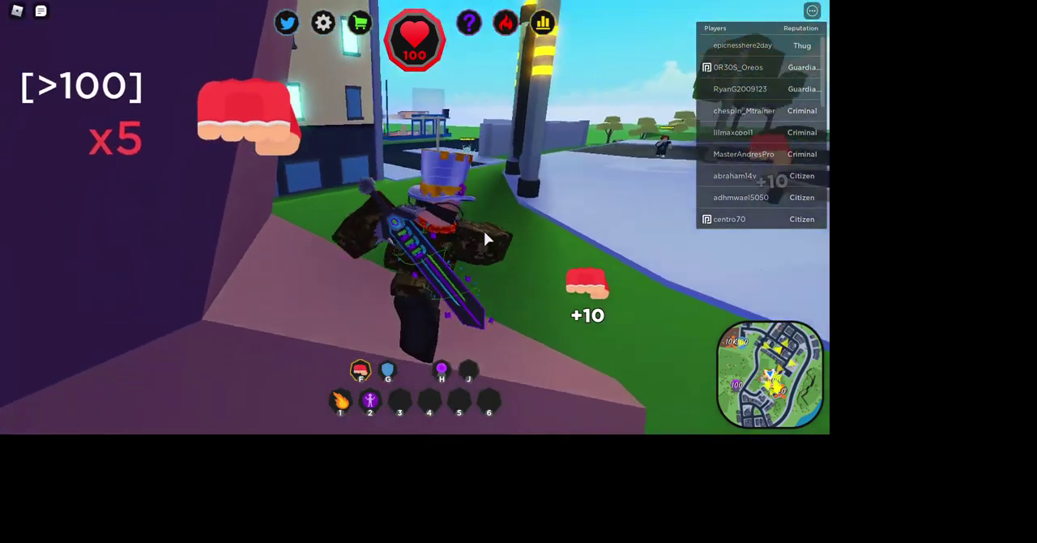
pyautogui.click(484, 237)
pyautogui.click(484, 237)
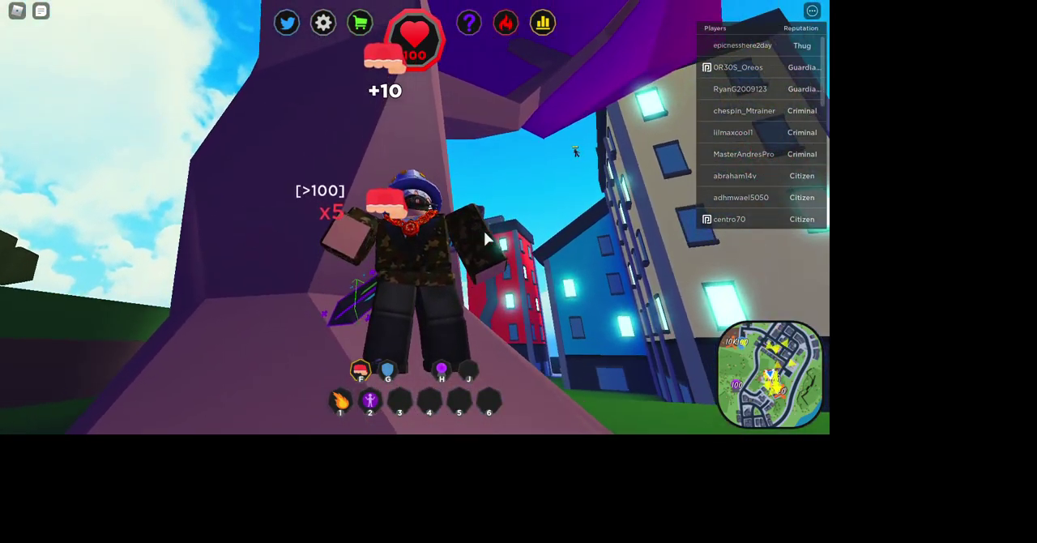
pyautogui.click(484, 237)
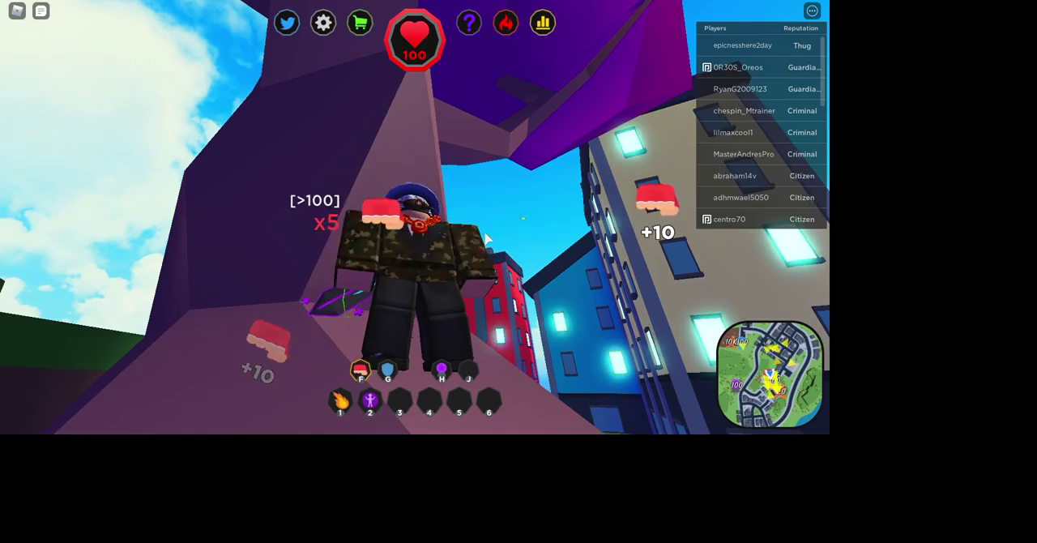
pyautogui.click(484, 238)
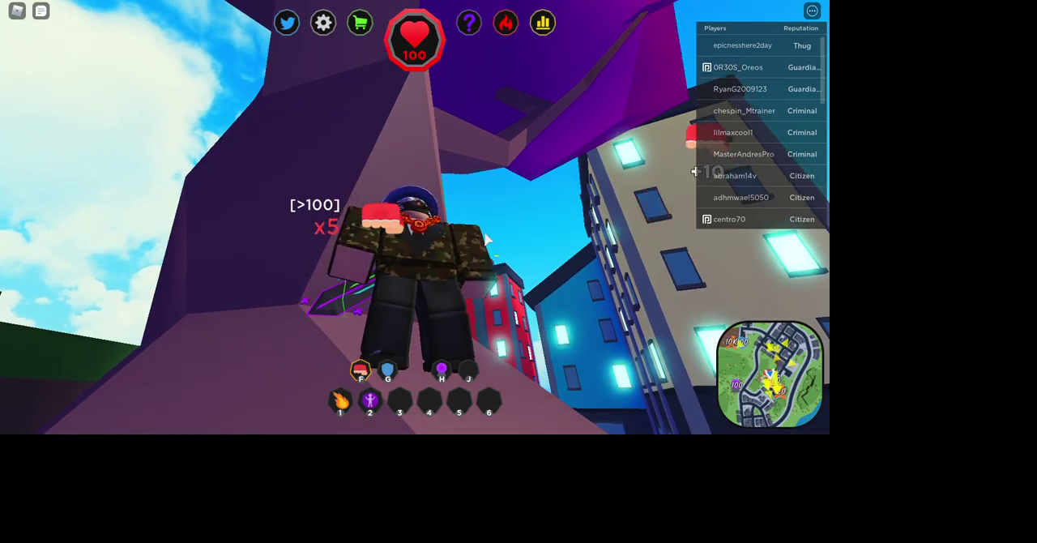
pyautogui.click(484, 237)
pyautogui.click(484, 237)
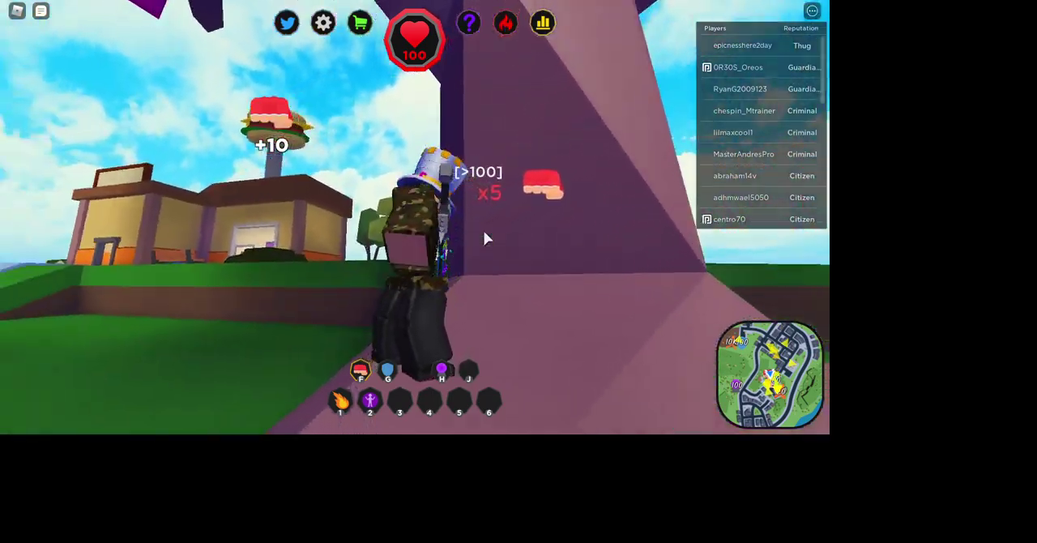
pyautogui.click(484, 238)
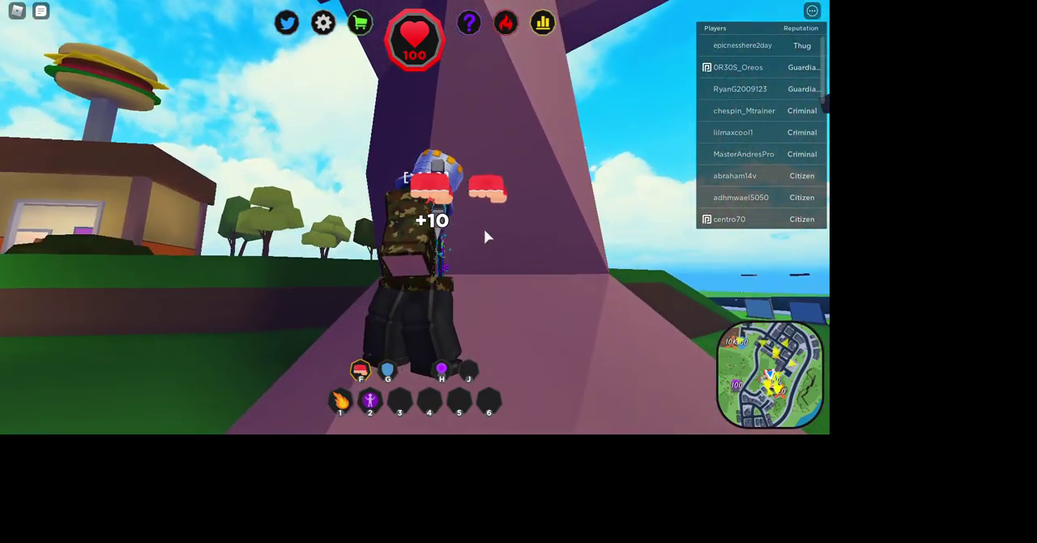
pyautogui.click(520, 233)
pyautogui.press('1')
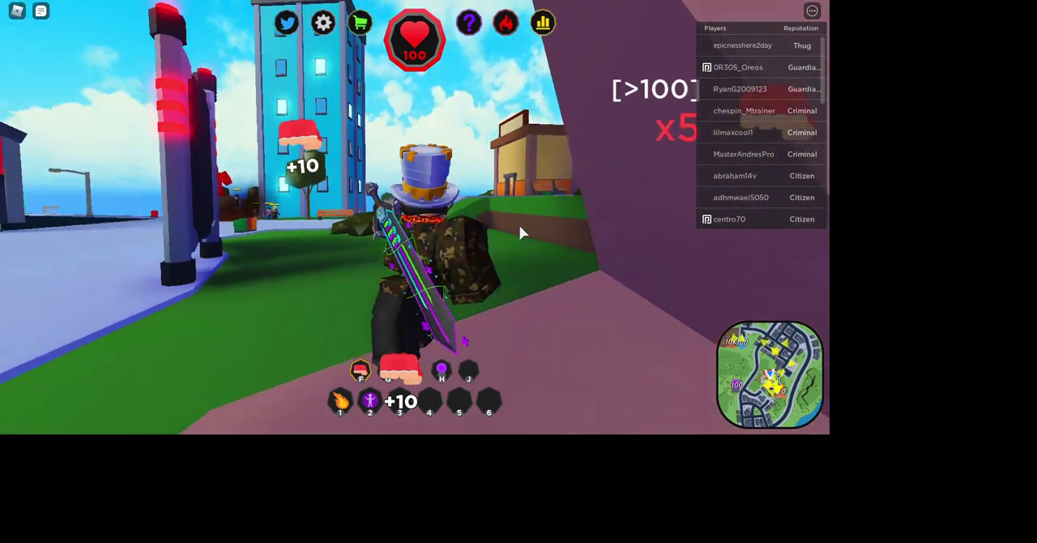
pyautogui.click(521, 233)
pyautogui.click(534, 234)
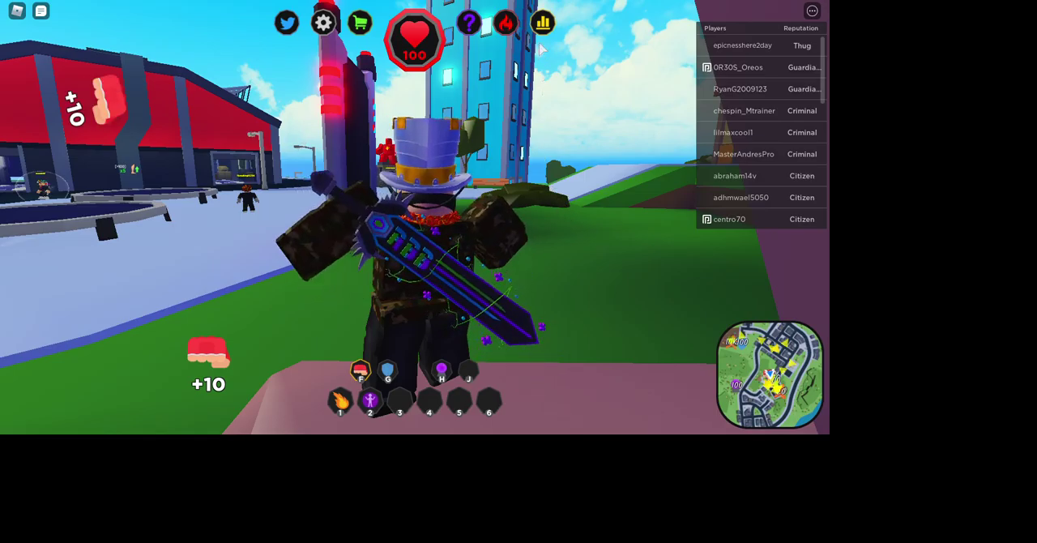
# Step: Check strength statistics, then train past the x20 zone requirement at about 875 strength
pyautogui.click(541, 24)
pyautogui.click(541, 24)
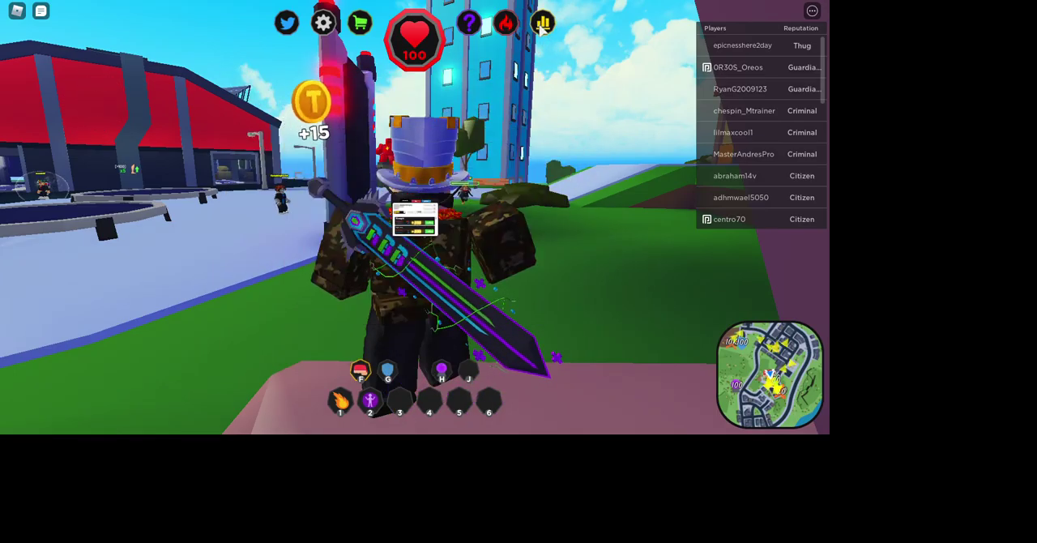
pyautogui.click(541, 25)
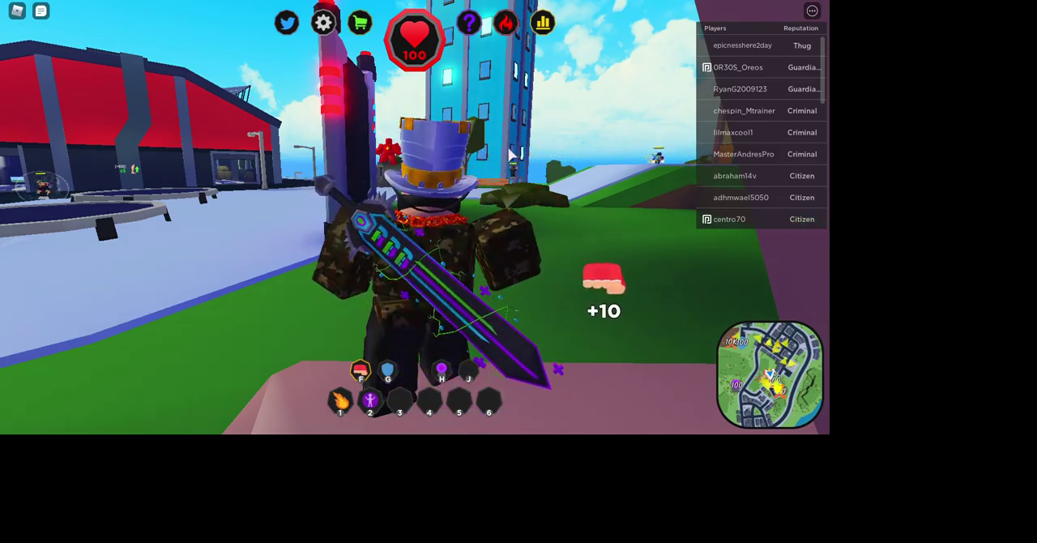
pyautogui.click(512, 154)
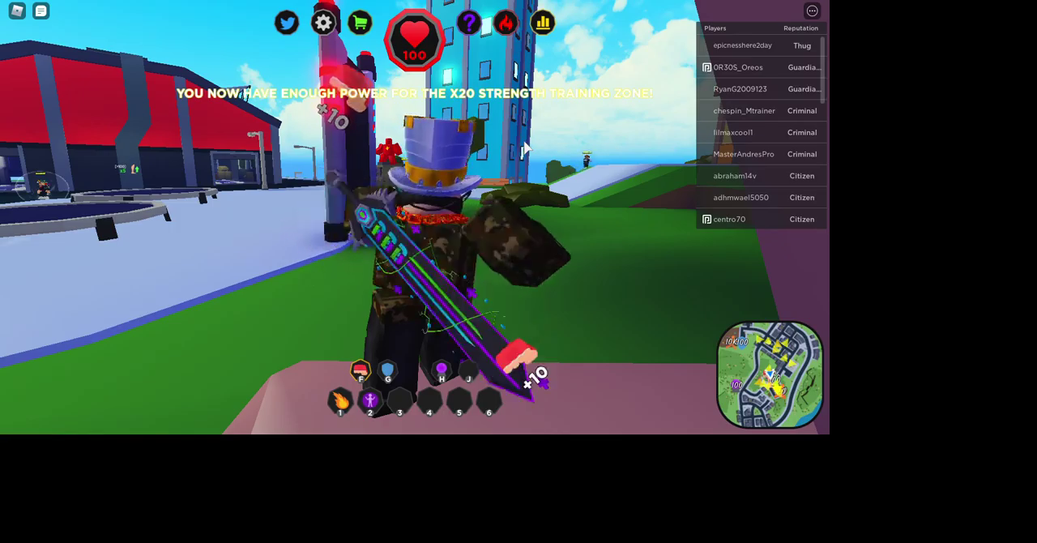
# Step: Walk across the plaza past the trampolines and leaderboards, punching along the way
pyautogui.moveTo(525, 150); pyautogui.dragTo(525, 150)
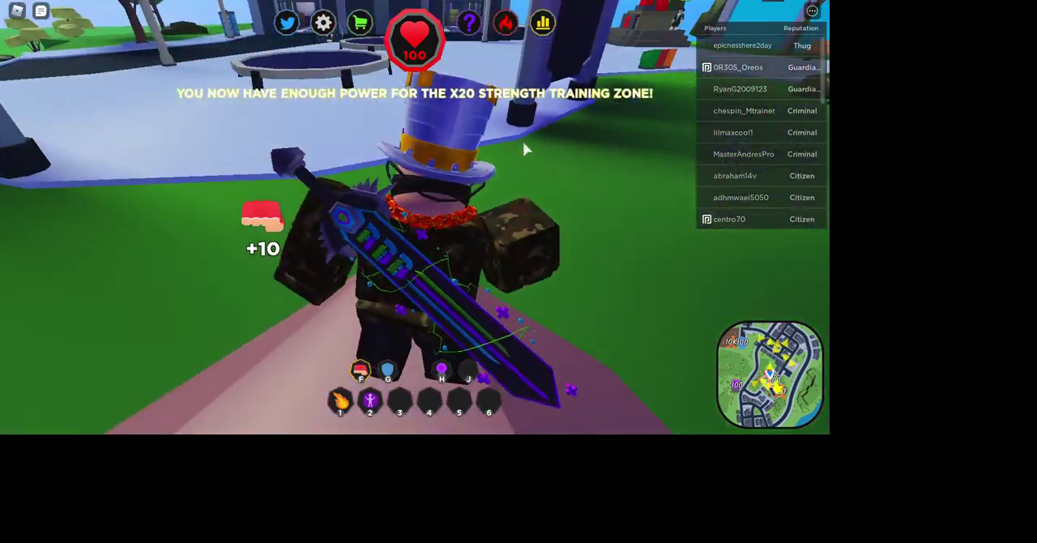
pyautogui.press('w')
pyautogui.press('w')
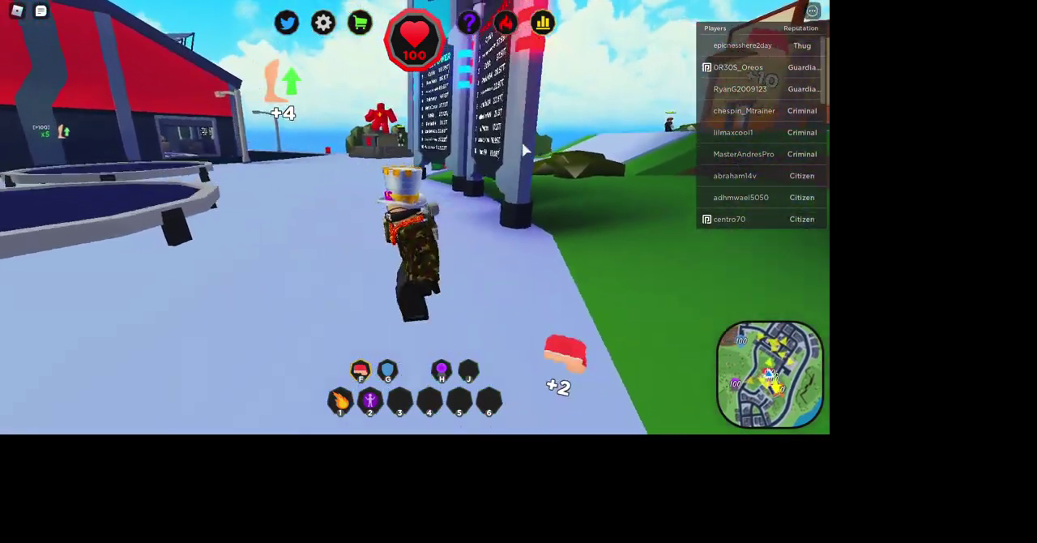
pyautogui.click(525, 150)
pyautogui.press('w')
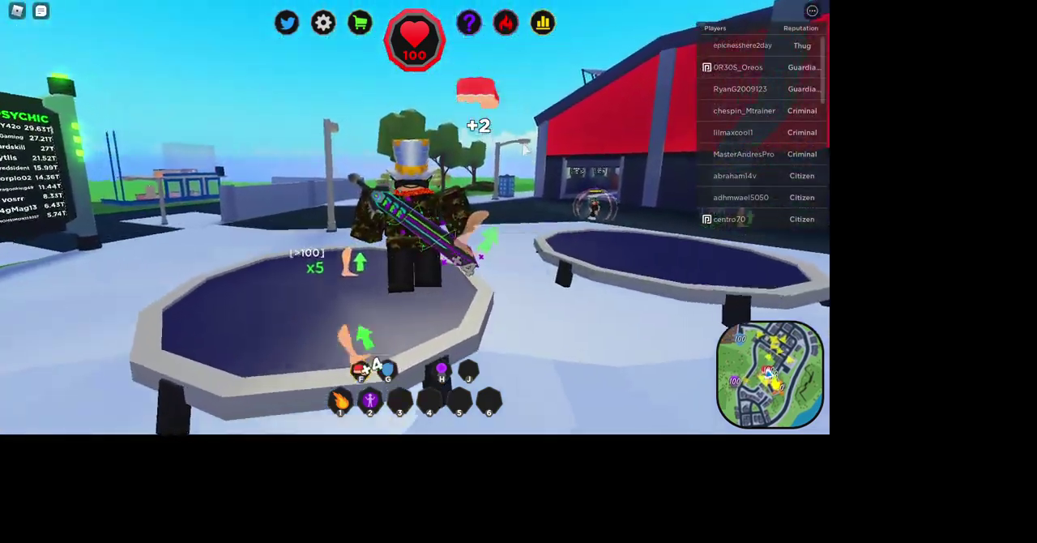
pyautogui.click(525, 150)
pyautogui.press('w')
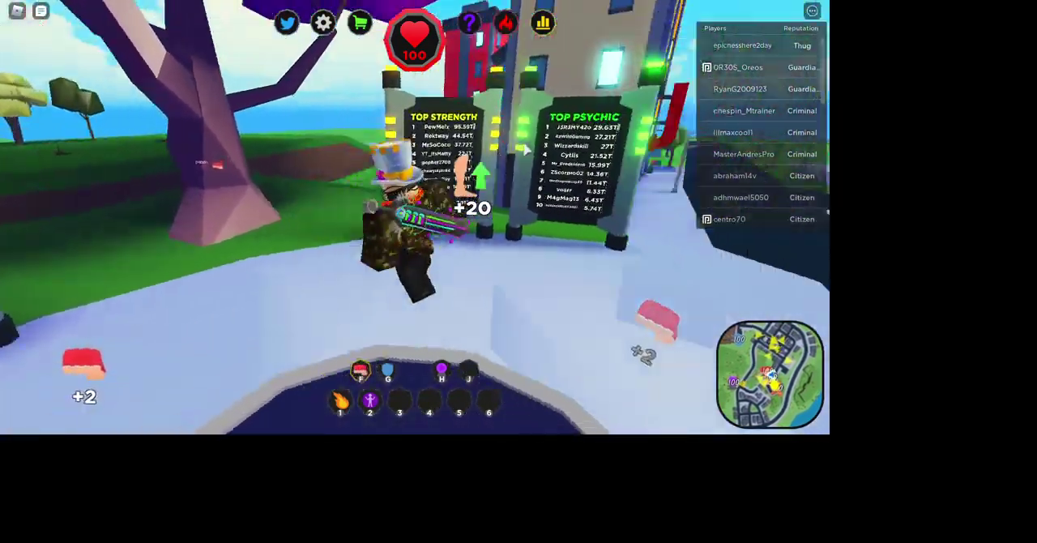
pyautogui.click(525, 150)
pyautogui.press('w')
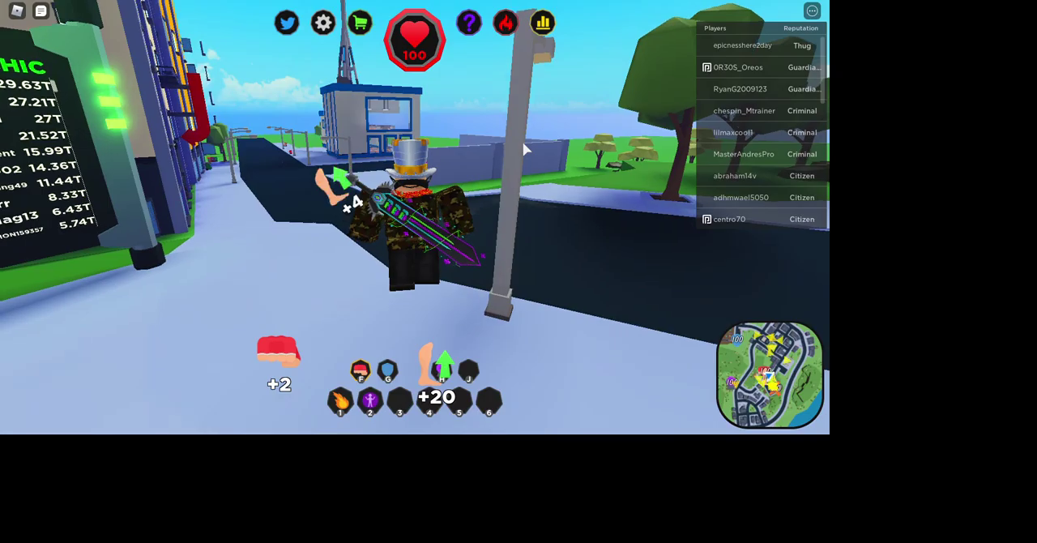
pyautogui.click(524, 150)
pyautogui.press('w')
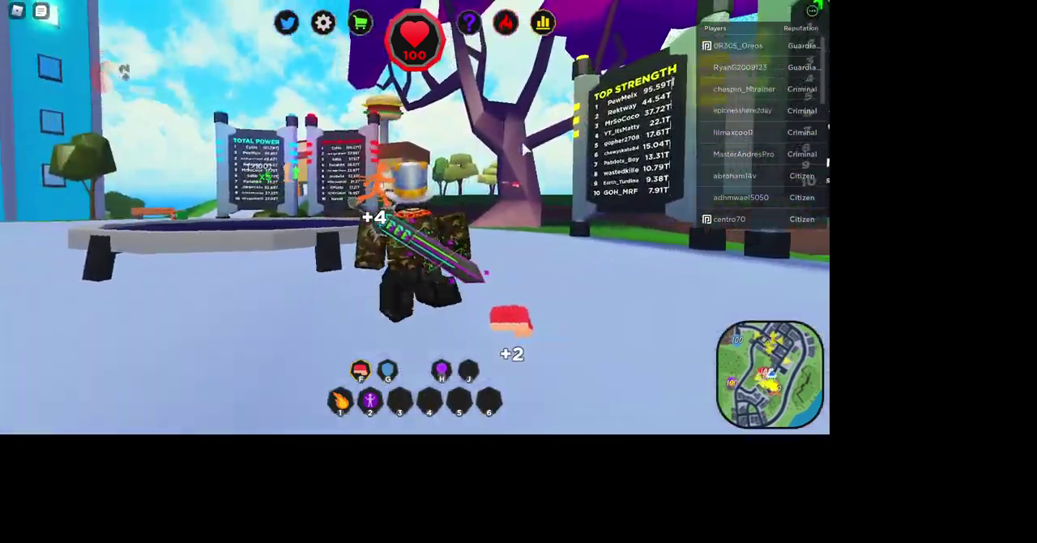
pyautogui.click(525, 150)
pyautogui.press('w')
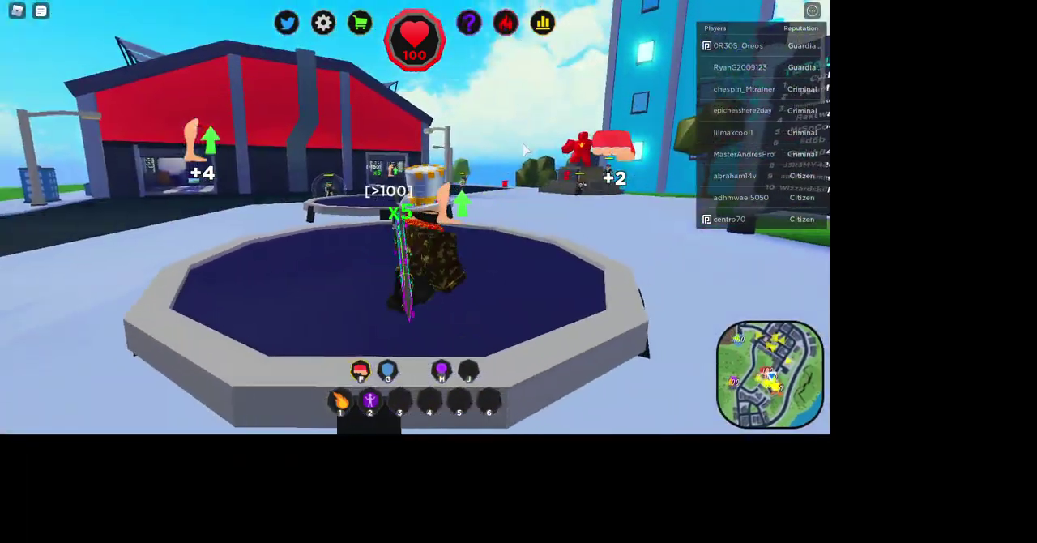
pyautogui.click(524, 150)
pyautogui.press('w')
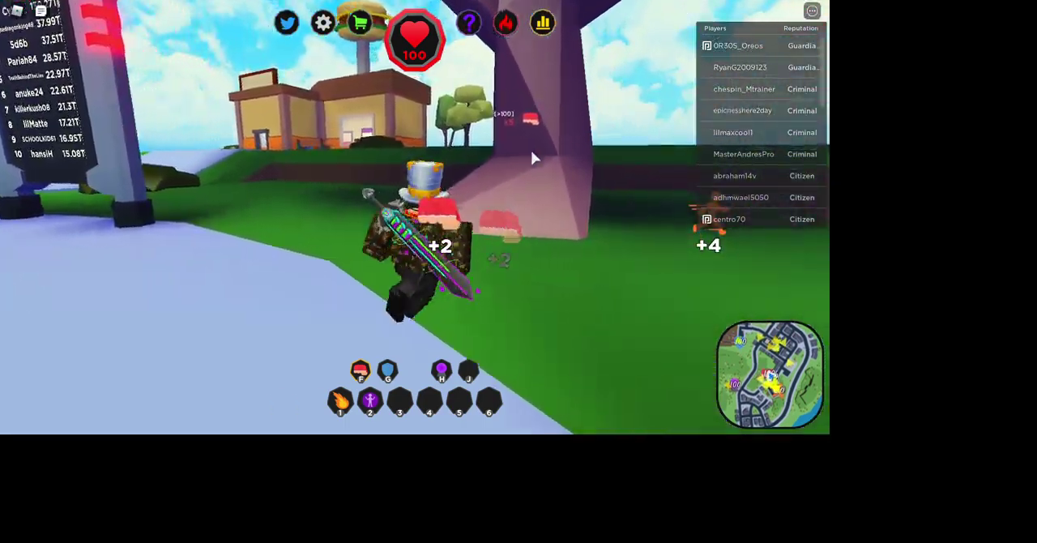
# Step: Circle the purple tree's x5 spot, punching for +10 gains, then view the avatar from above
pyautogui.click(525, 150)
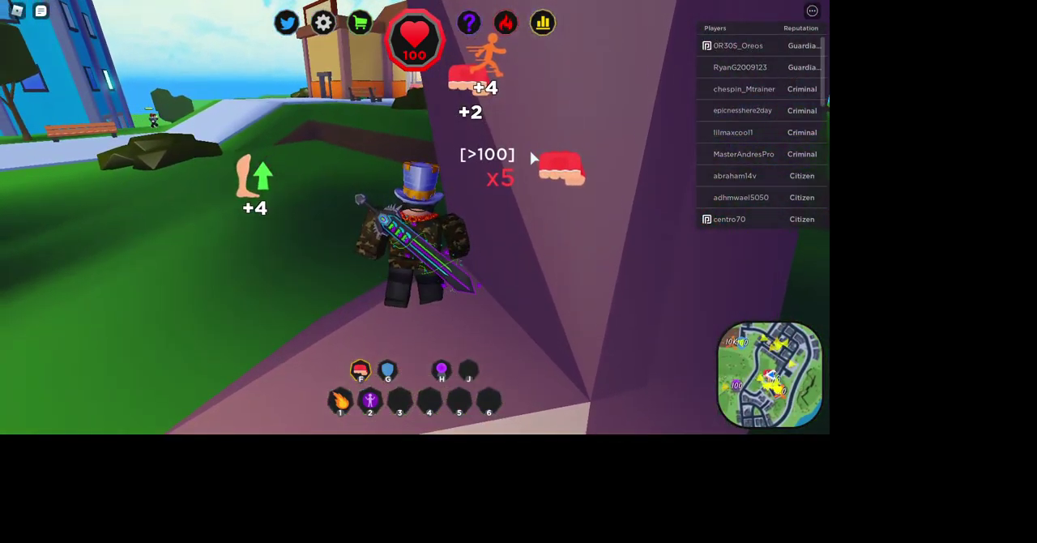
pyautogui.press('w')
pyautogui.click(530, 156)
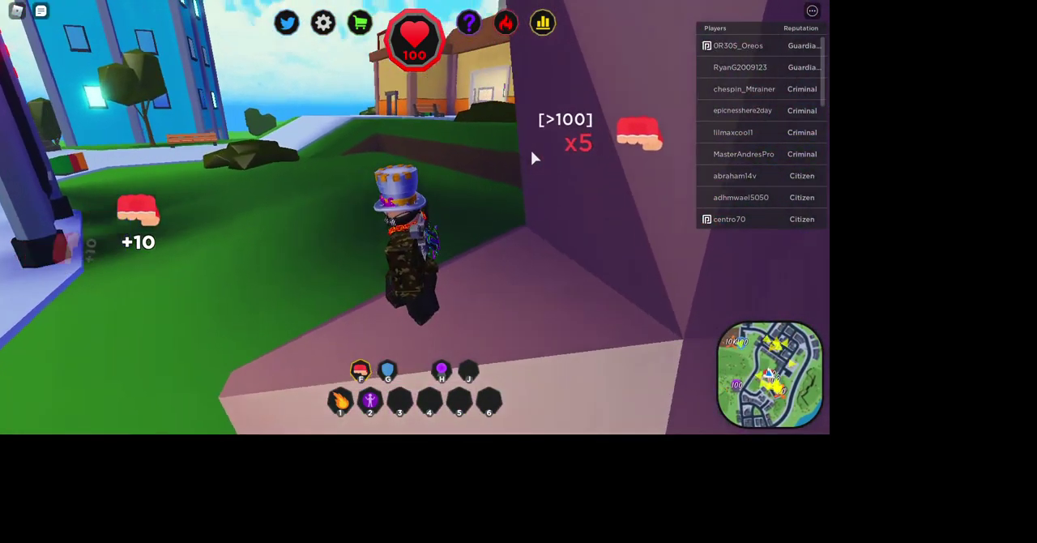
pyautogui.press('w')
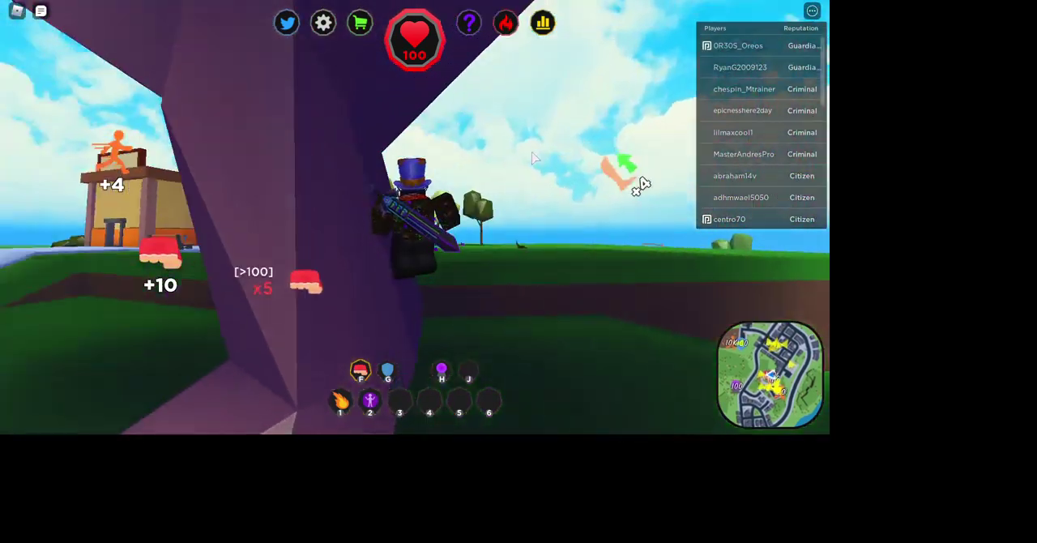
pyautogui.click(533, 156)
pyautogui.press('w')
pyautogui.click(533, 157)
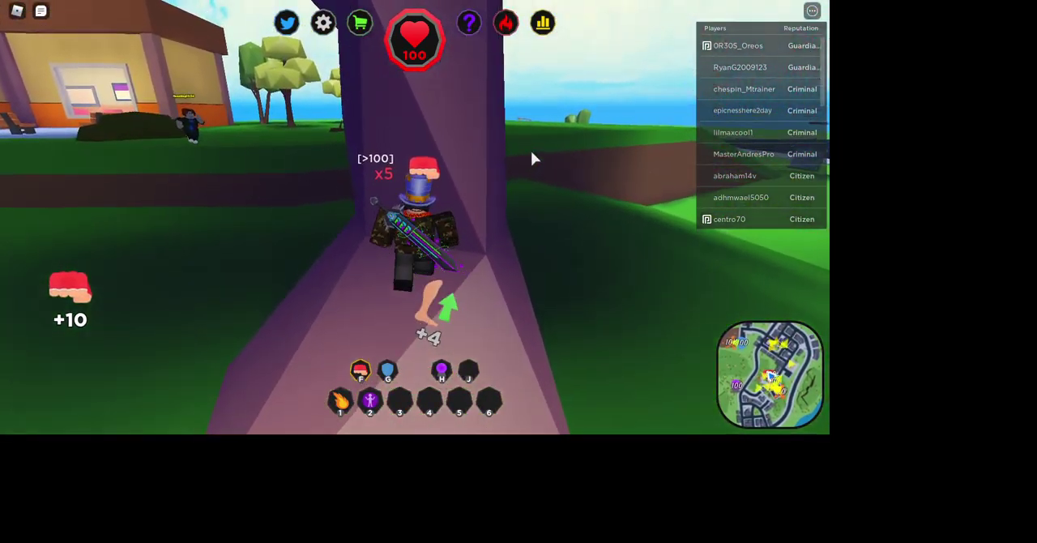
pyautogui.press('s')
pyautogui.click(533, 156)
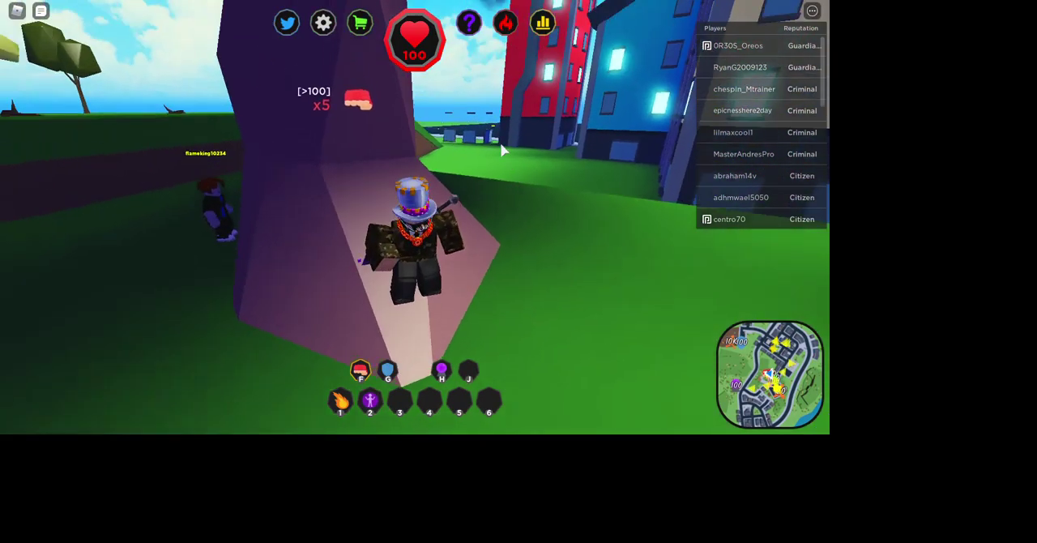
pyautogui.moveTo(564, 128)
pyautogui.mouseDown()
pyautogui.moveTo(311, 277)
pyautogui.moveTo(324, 281)
pyautogui.mouseUp()
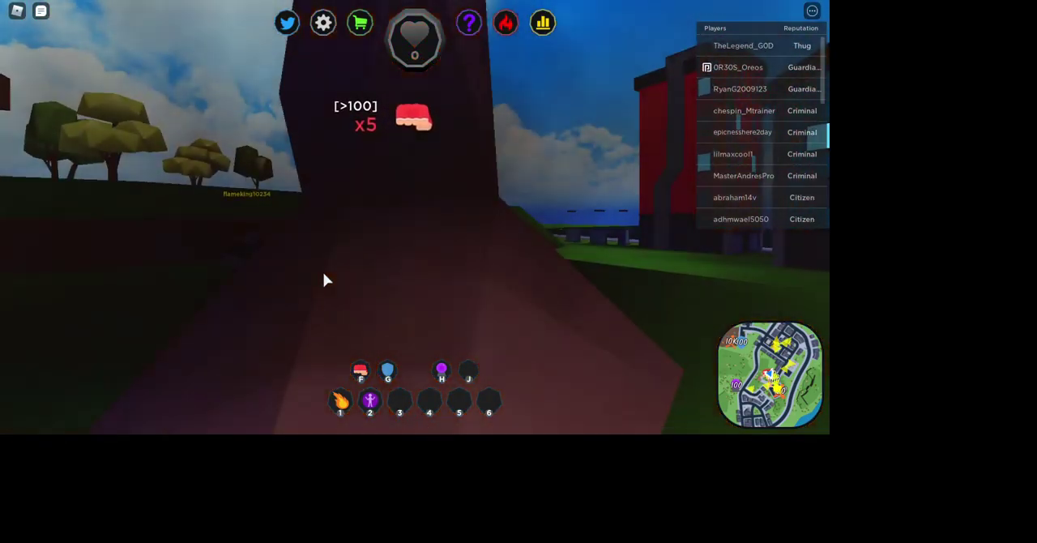